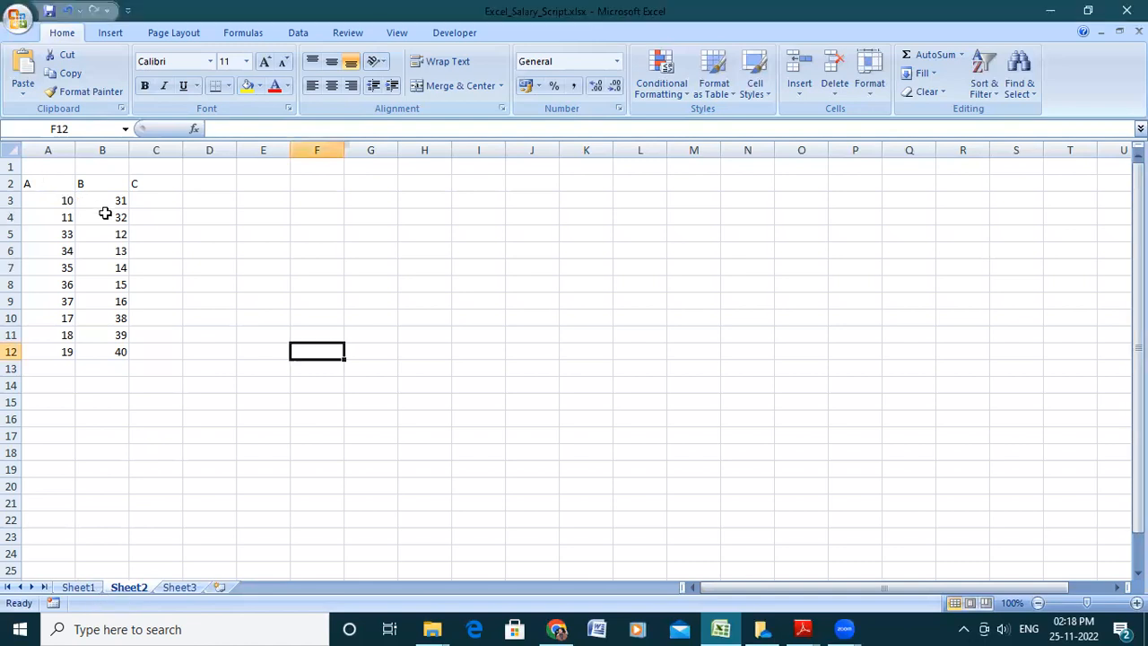
# Step: Apply all borders to the table range A2:C12
pyautogui.click(53, 184)
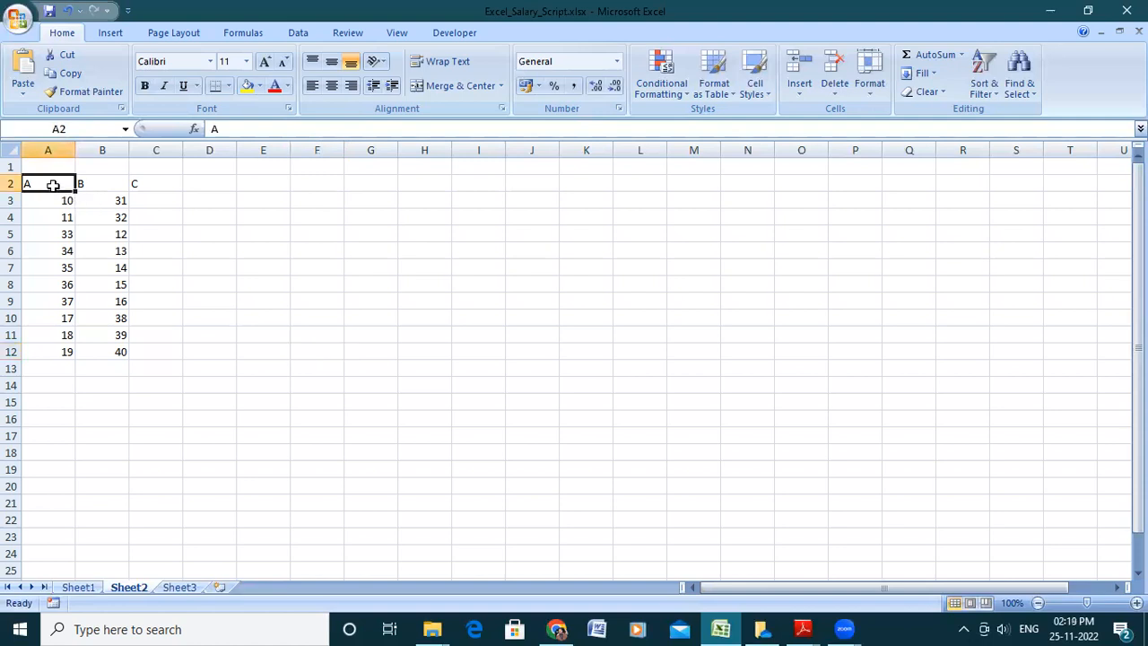
pyautogui.click(97, 186)
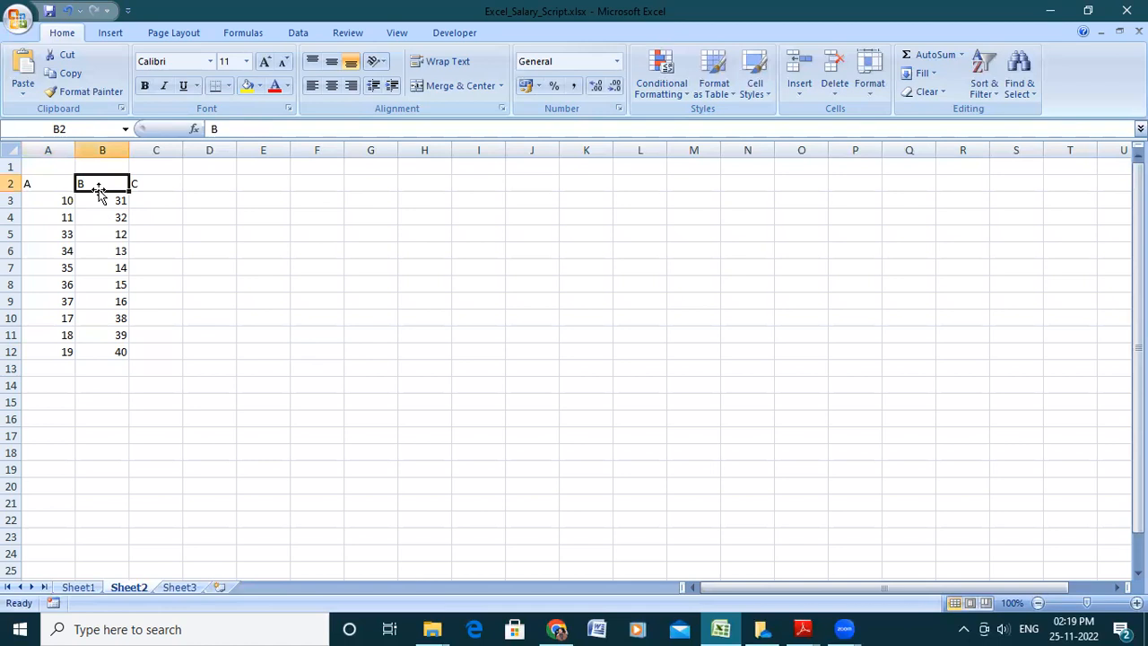
pyautogui.click(154, 185)
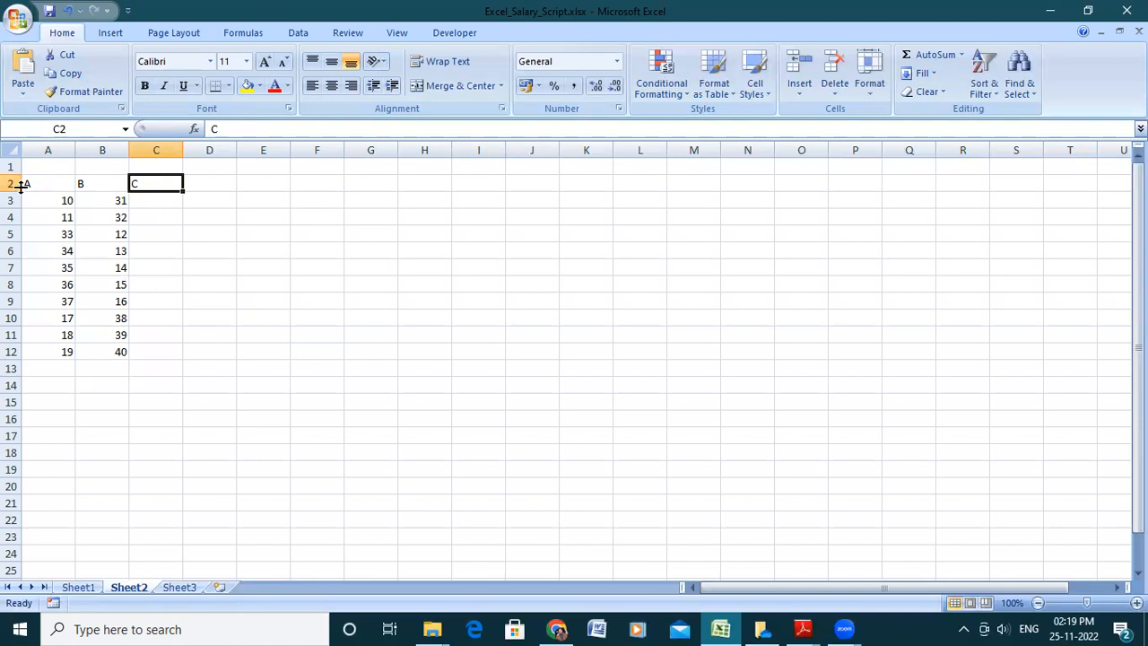
pyautogui.moveTo(27, 184); pyautogui.dragTo(170, 353)
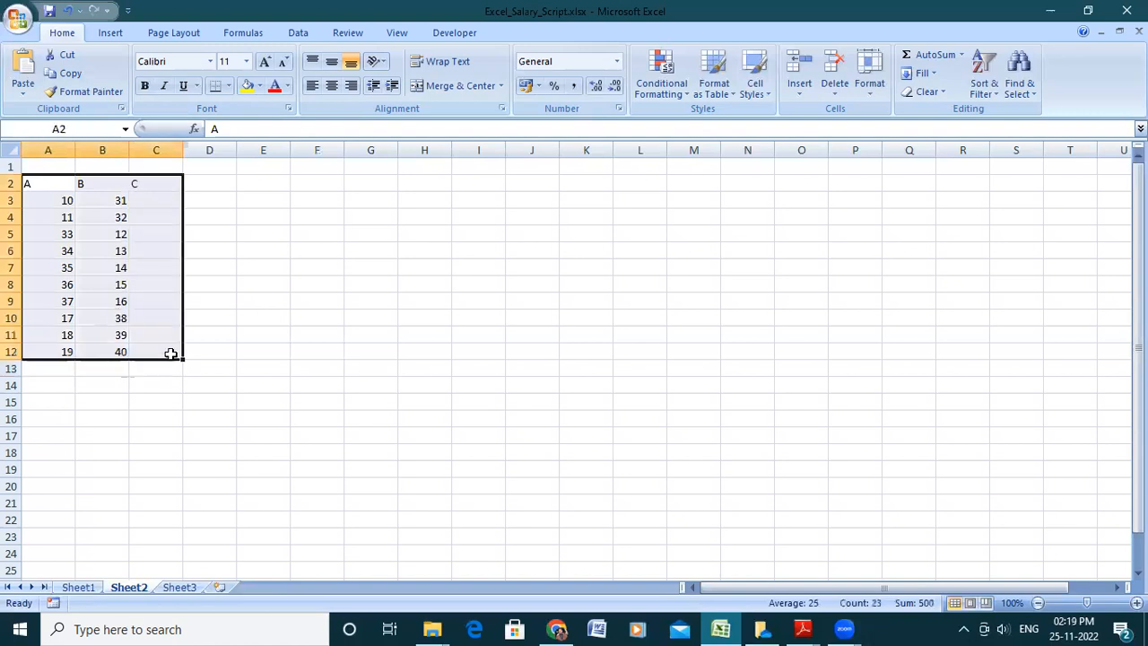
pyautogui.click(230, 85)
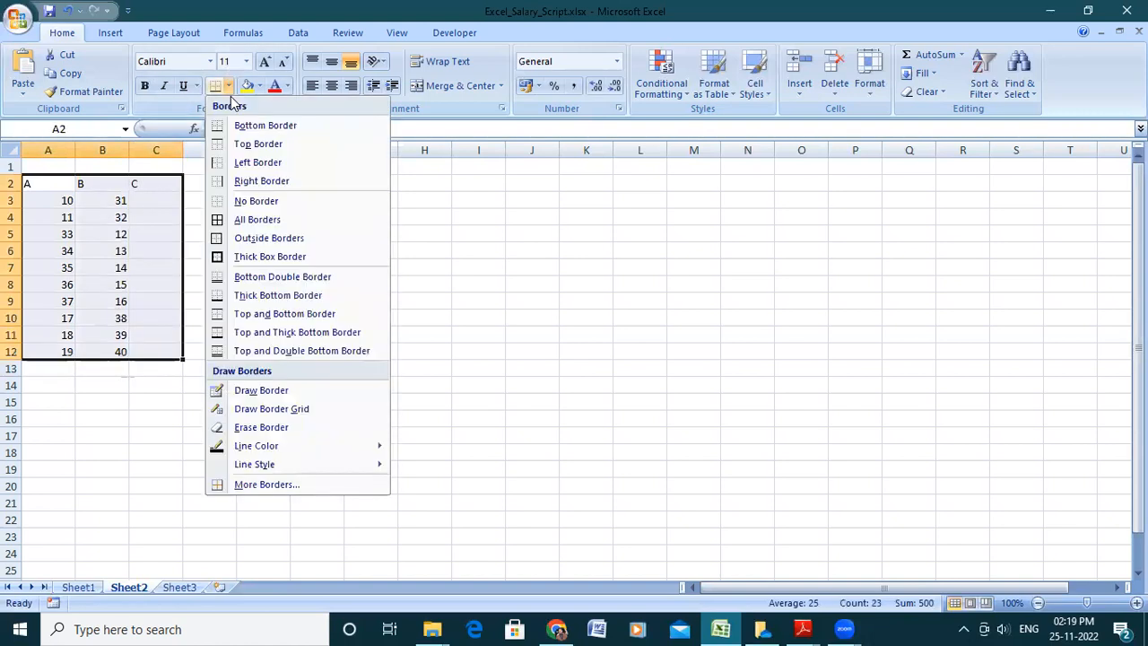
pyautogui.click(242, 220)
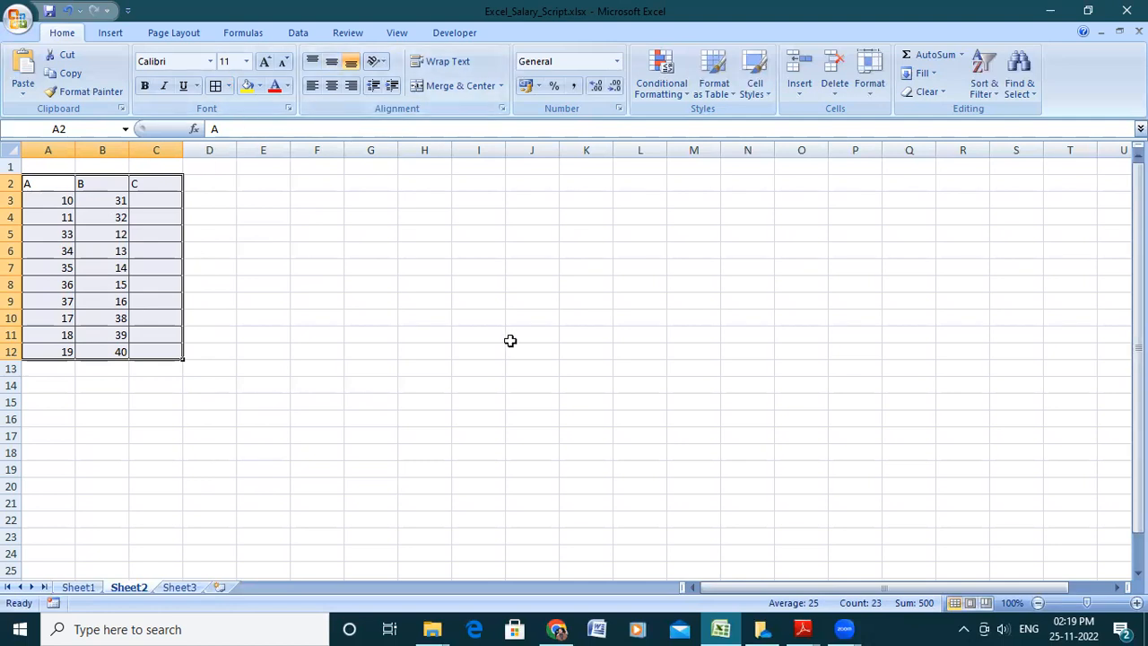
pyautogui.hotkey('alt', 'Tab')
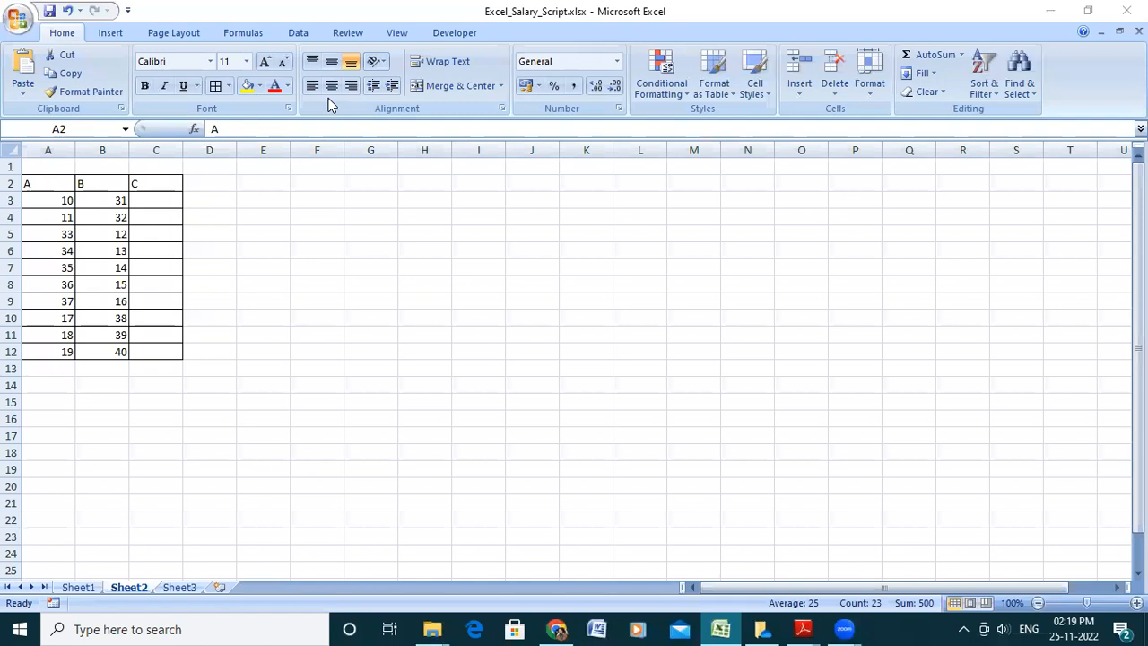
pyautogui.hotkey('alt', 'Tab')
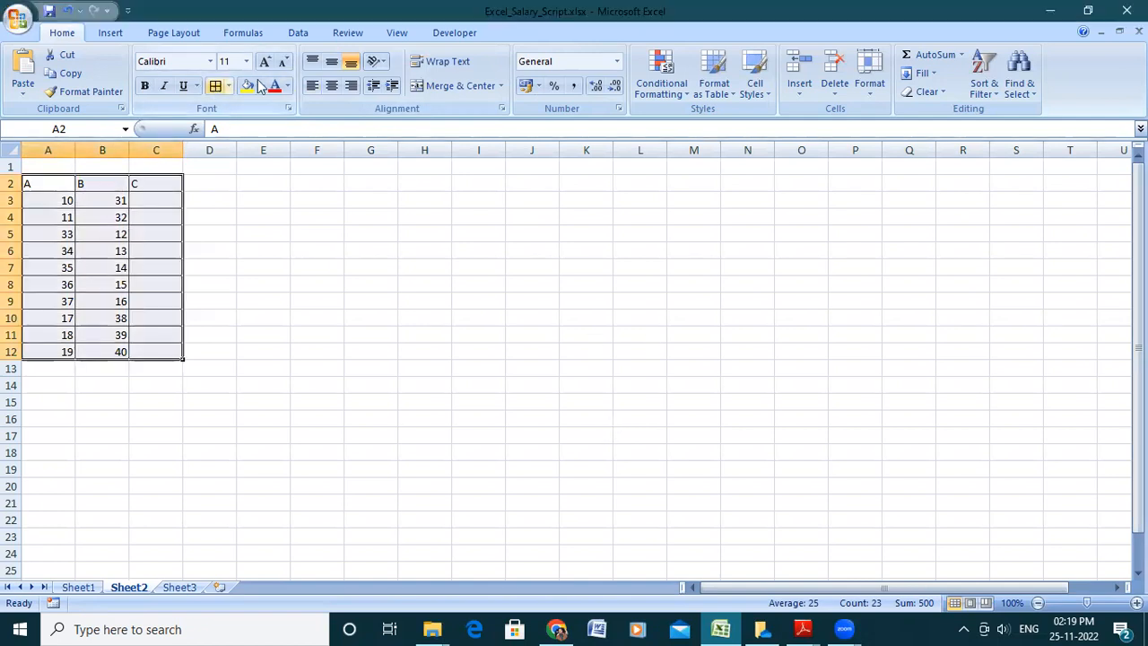
pyautogui.click(334, 86)
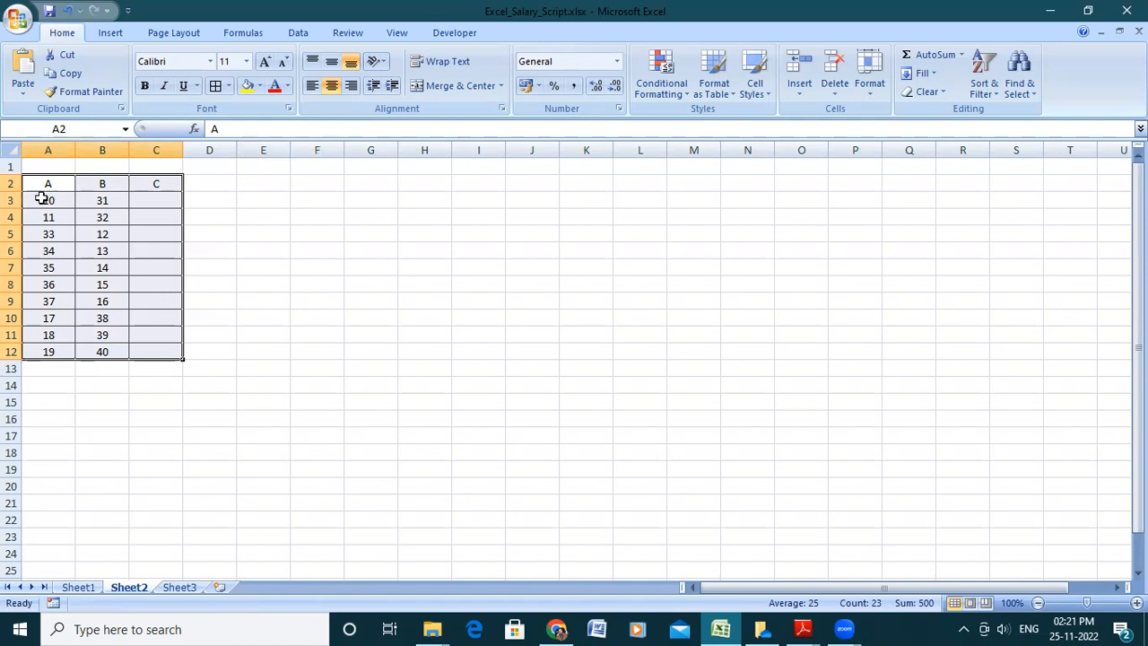
pyautogui.rightClick(12, 183)
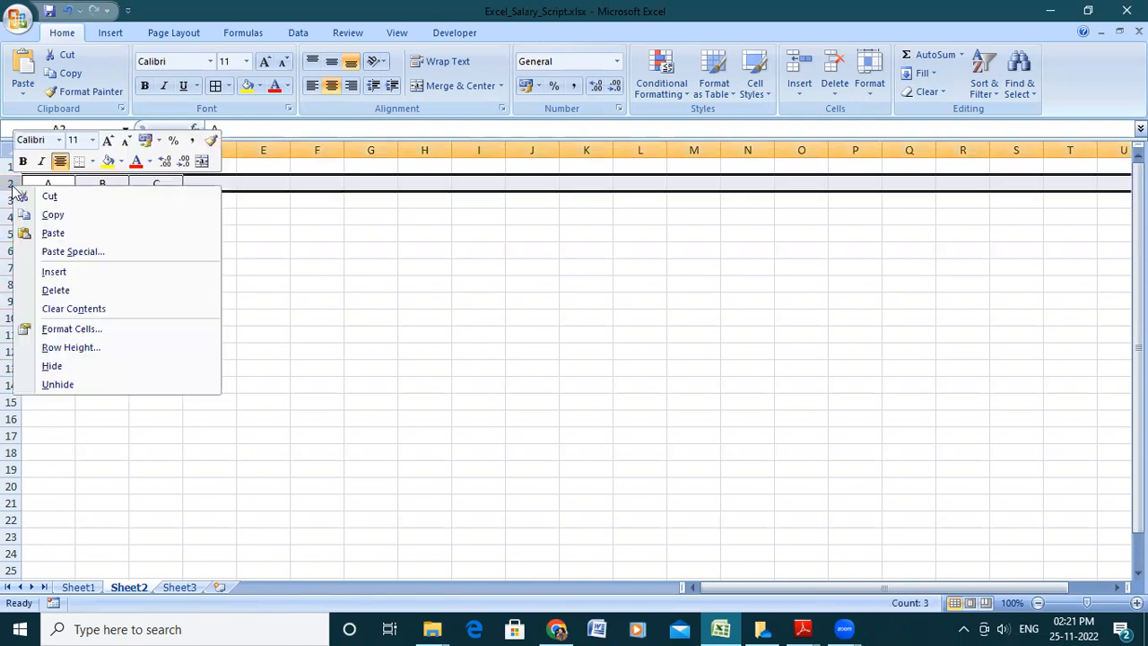
pyautogui.click(479, 282)
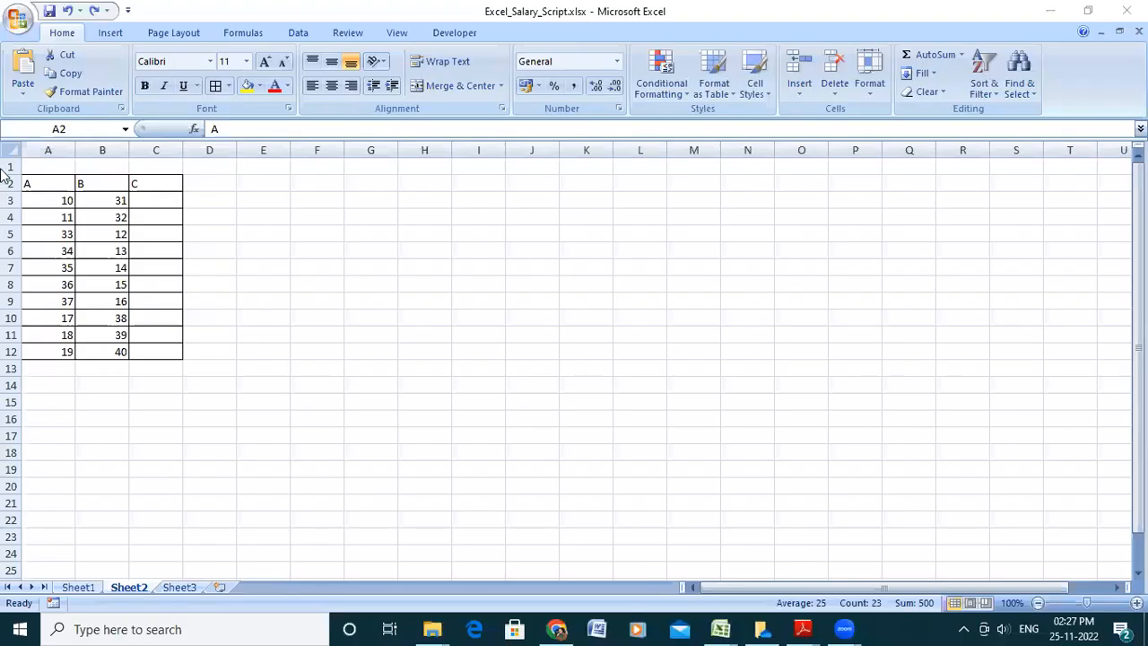
pyautogui.hotkey('ctrl', 'a')
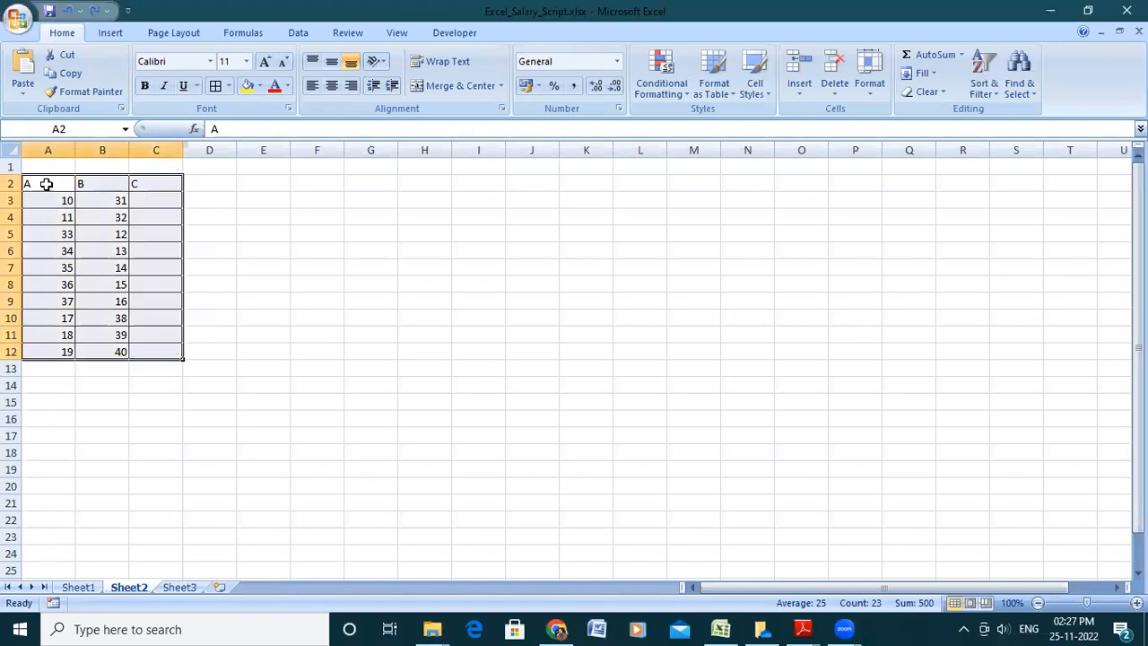
pyautogui.click(12, 184)
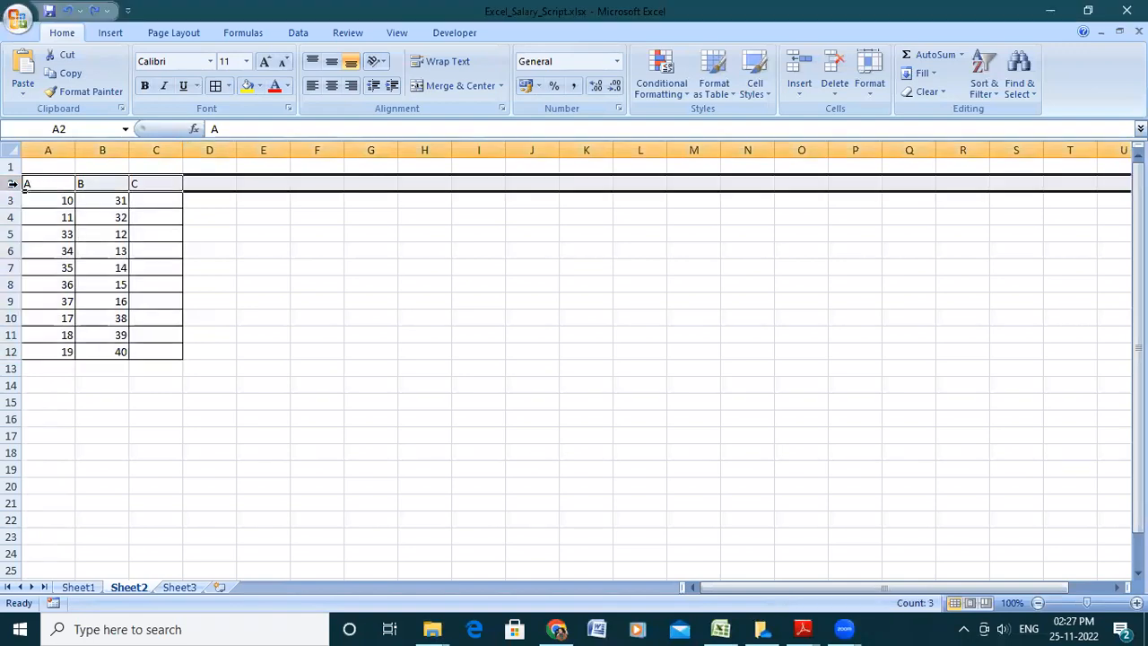
pyautogui.moveTo(9, 186); pyautogui.dragTo(9, 198)
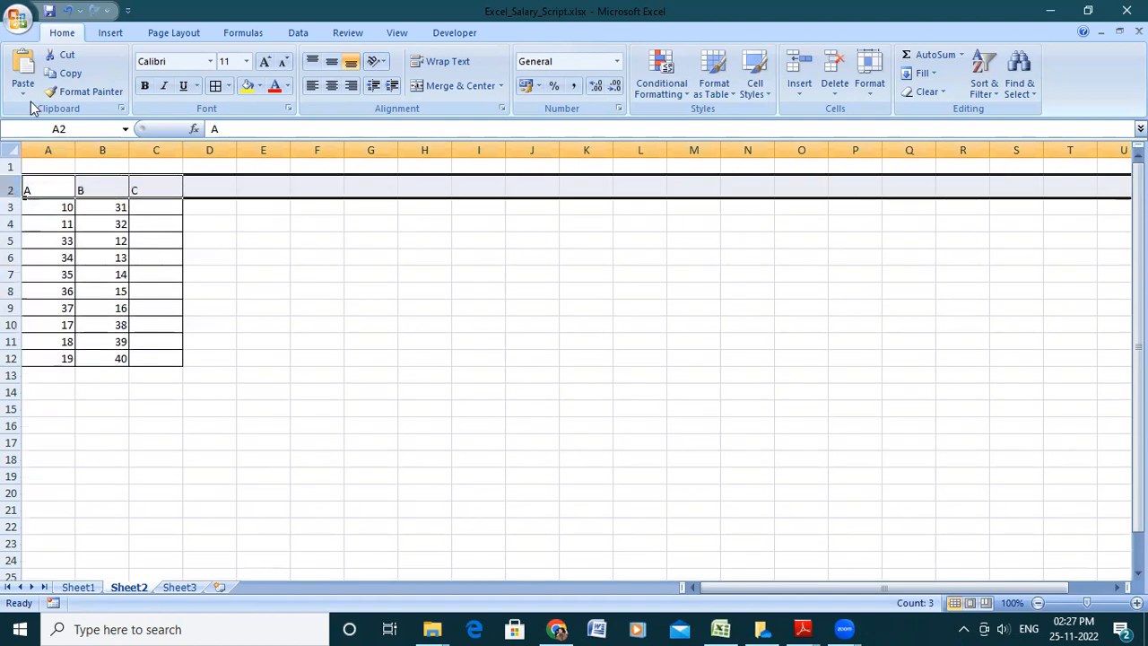
pyautogui.click(65, 16)
# Step: Set the font size of the table range A2:C12 to 14
pyautogui.moveTo(42, 182); pyautogui.dragTo(163, 346)
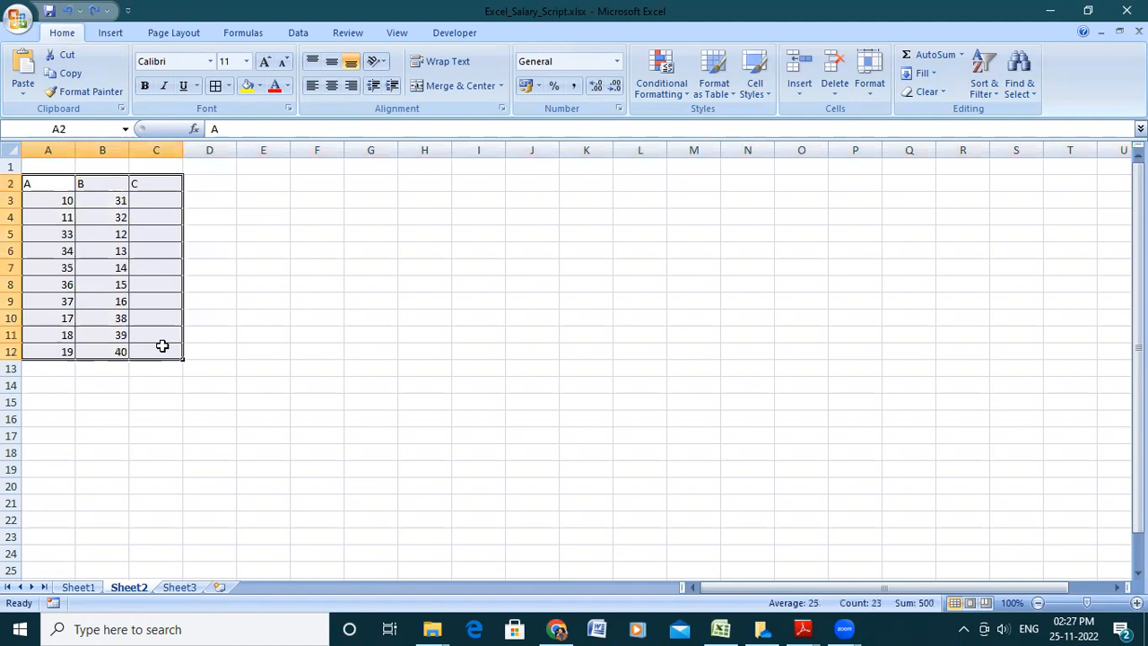
pyautogui.rightClick(162, 346)
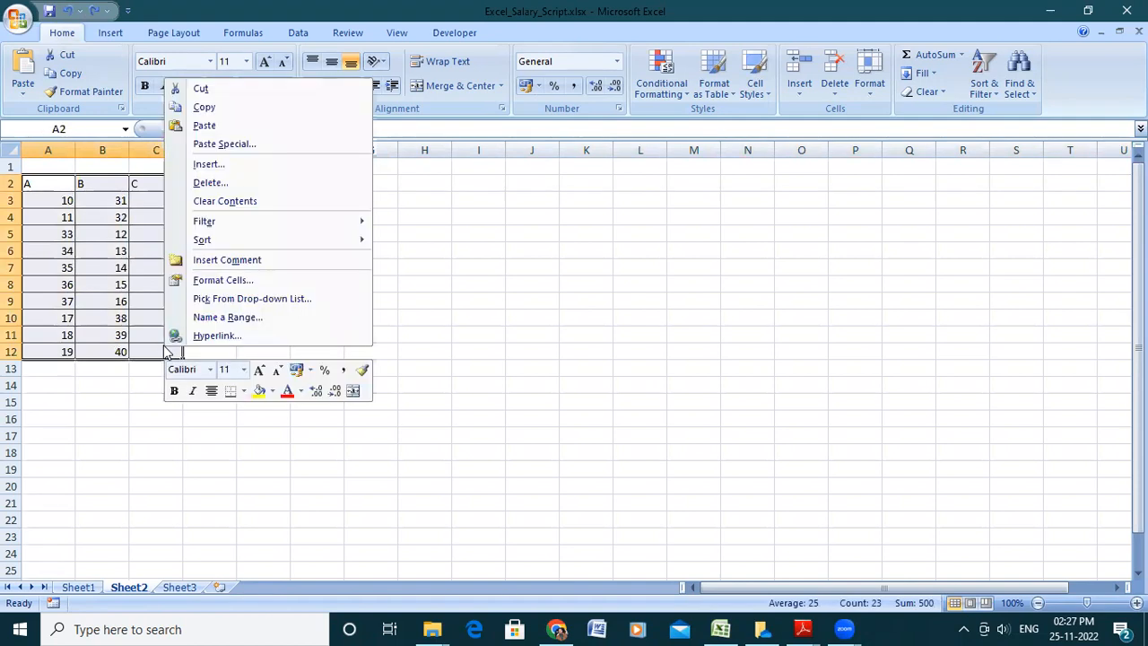
pyautogui.click(247, 279)
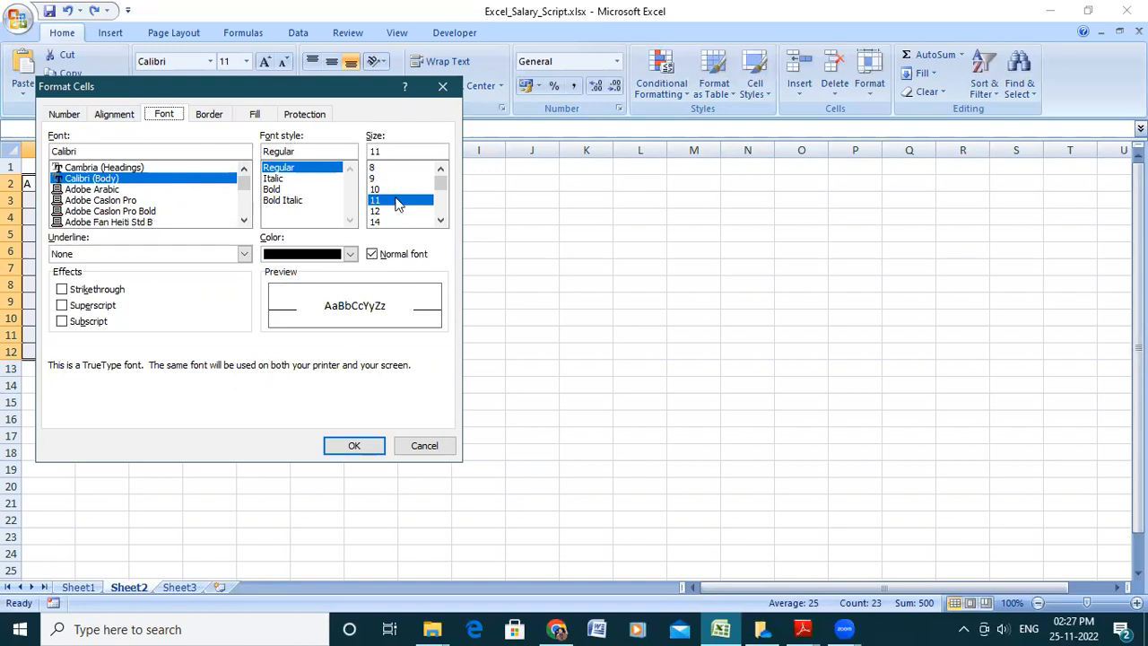
pyautogui.click(386, 223)
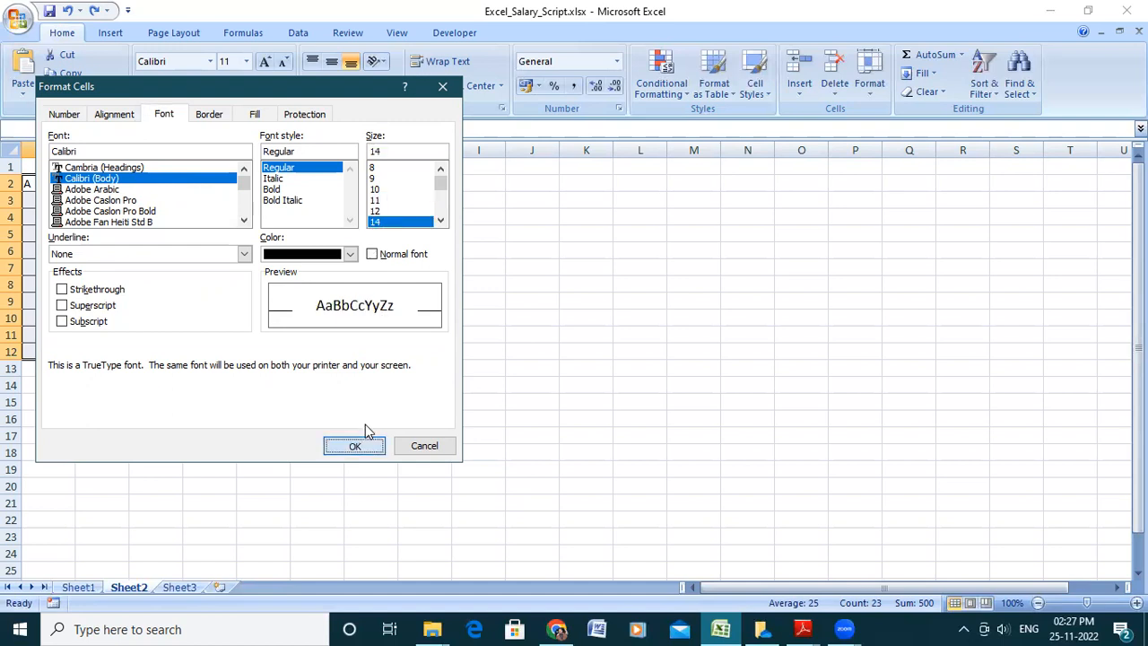
pyautogui.press('Return')
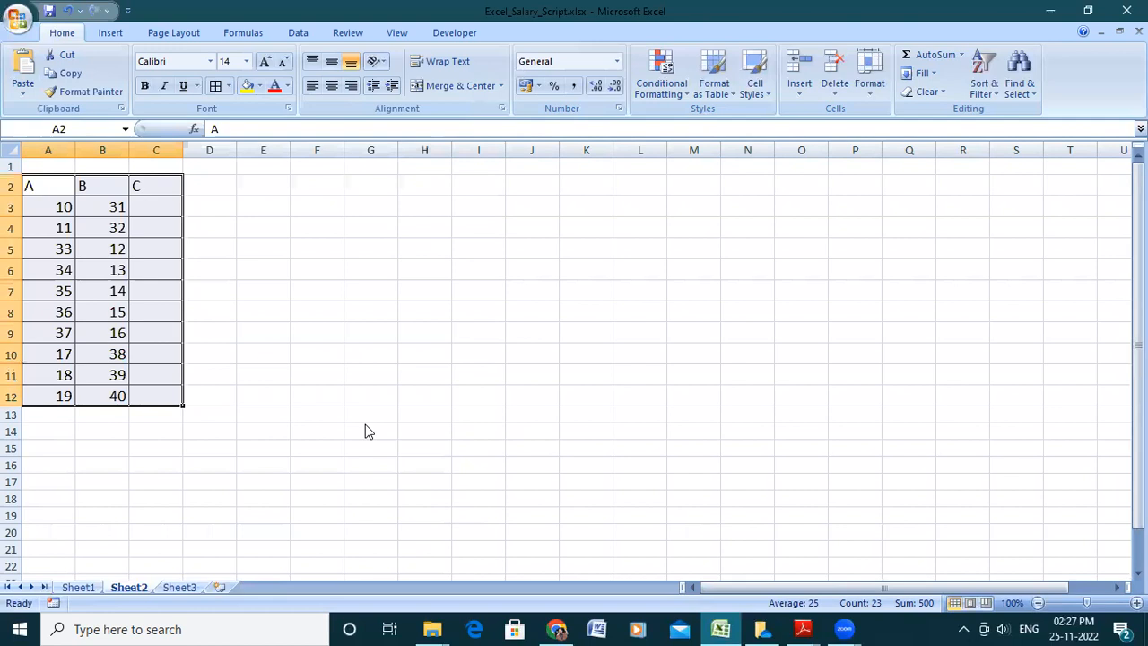
pyautogui.click(364, 426)
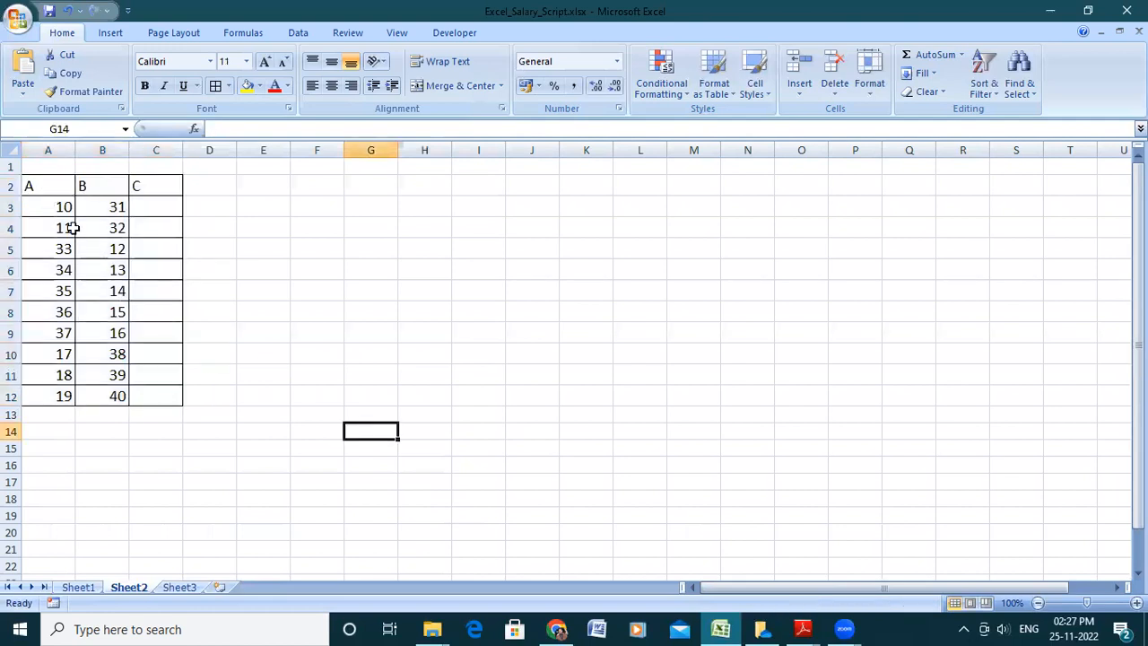
# Step: Center the contents of A2:C12 horizontally and align them to the middle vertically
pyautogui.moveTo(51, 199); pyautogui.dragTo(102, 266)
pyautogui.moveTo(48, 192); pyautogui.dragTo(104, 267)
pyautogui.moveTo(160, 327); pyautogui.dragTo(167, 392)
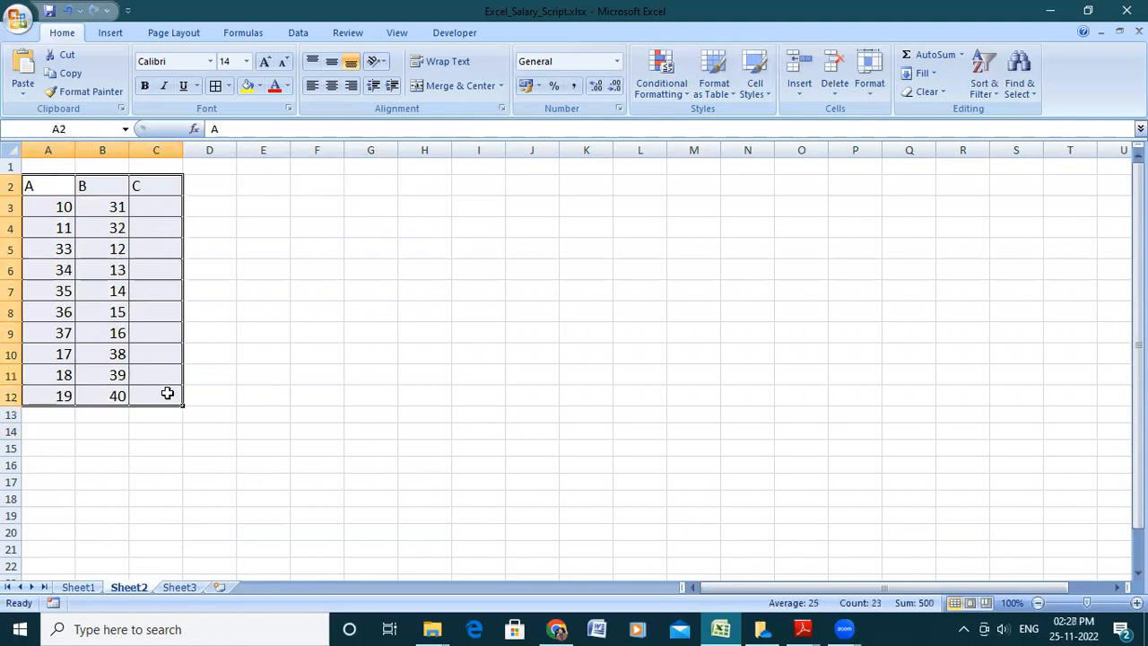
pyautogui.click(330, 87)
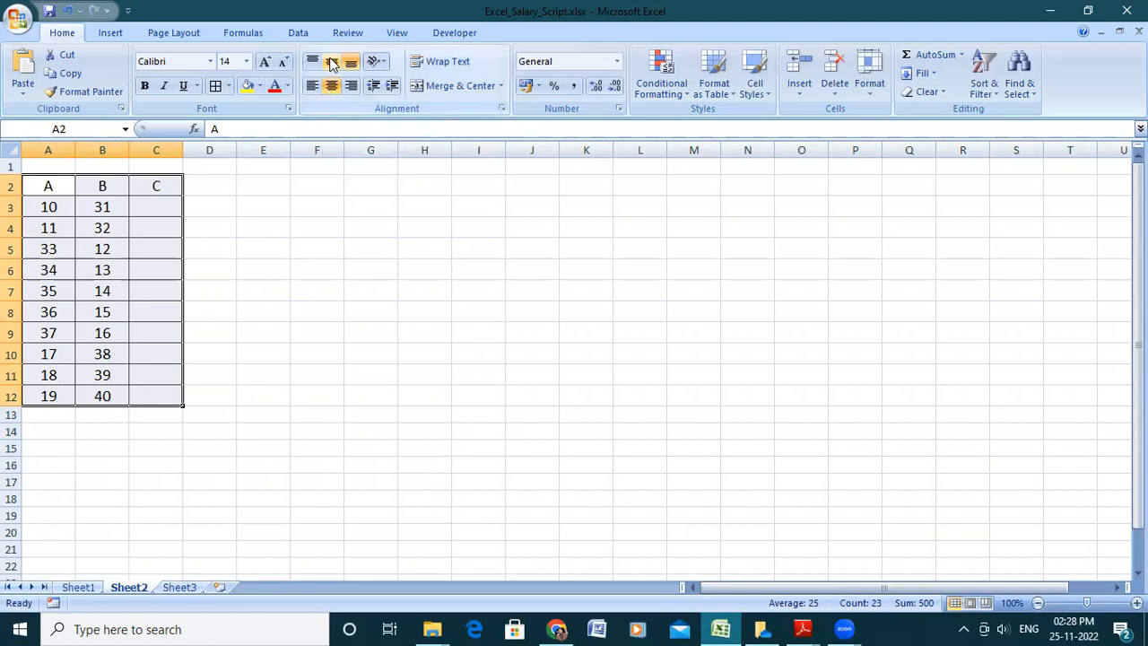
pyautogui.click(331, 64)
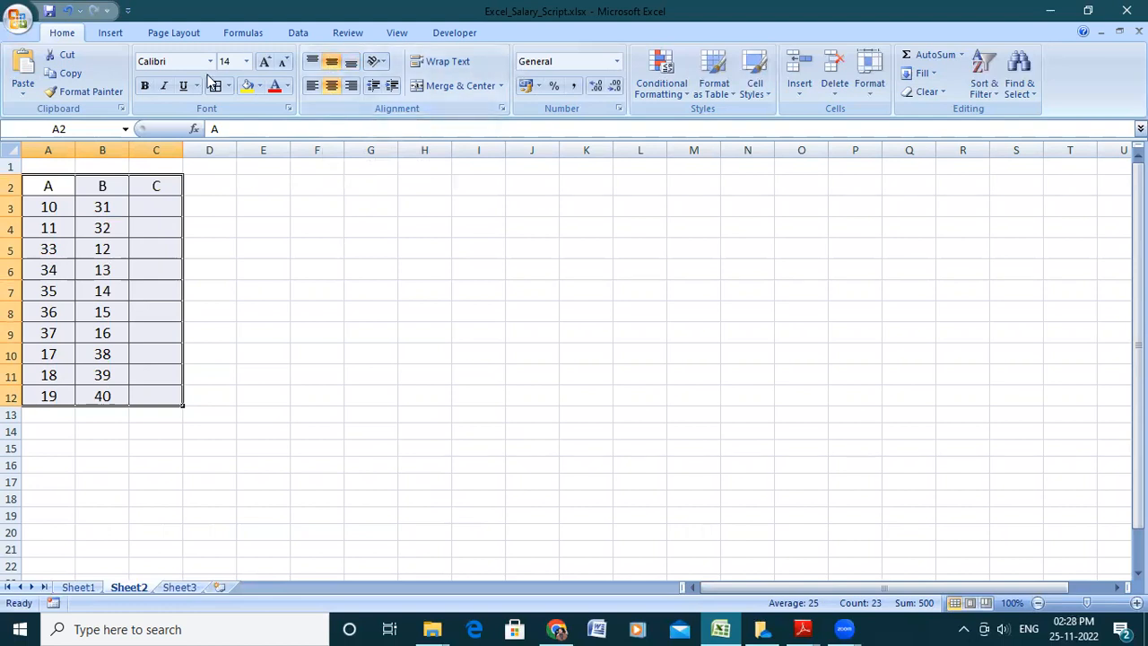
pyautogui.click(282, 62)
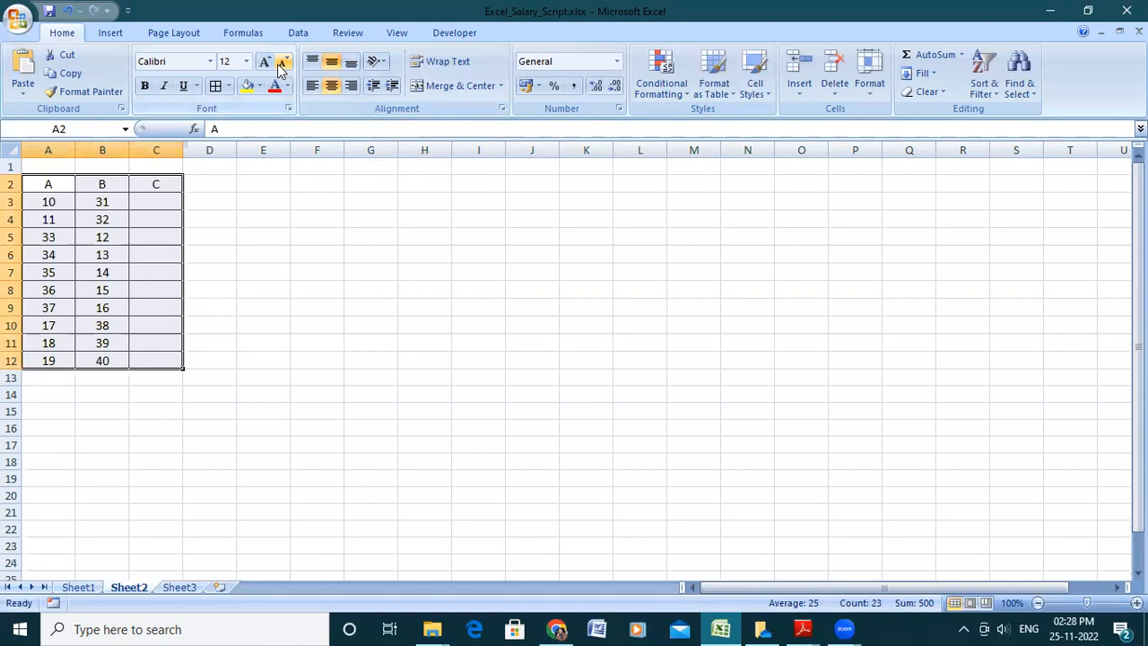
pyautogui.click(265, 61)
pyautogui.click(323, 376)
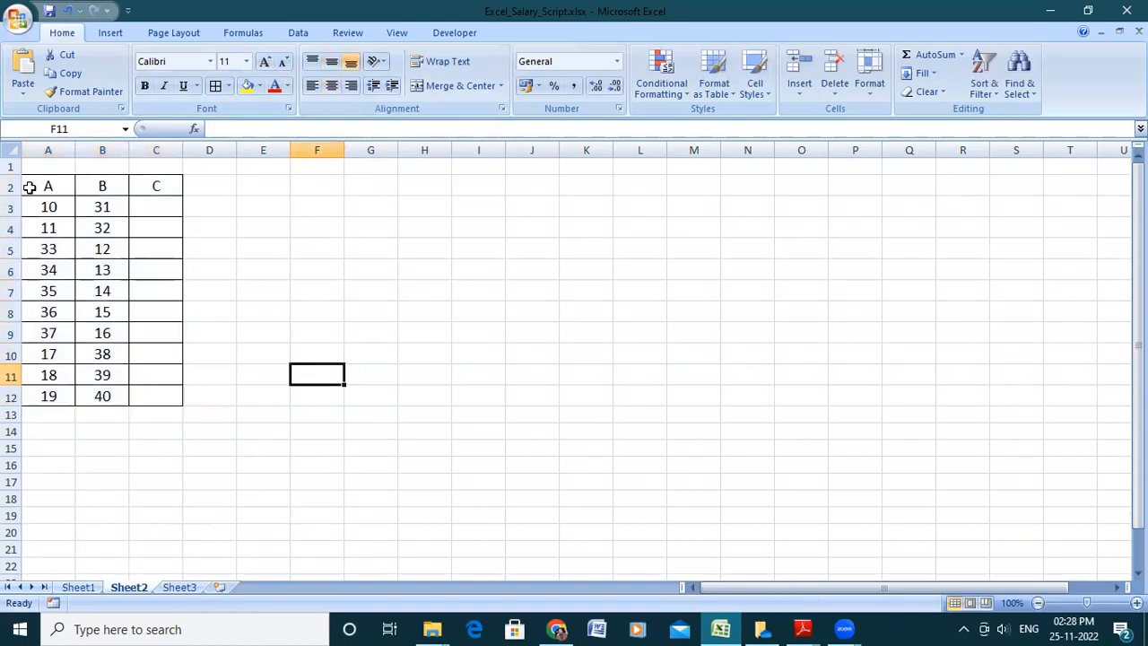
# Step: Increase the height of header row 2 to about one and a half times that of the data rows
pyautogui.moveTo(44, 185); pyautogui.dragTo(154, 394)
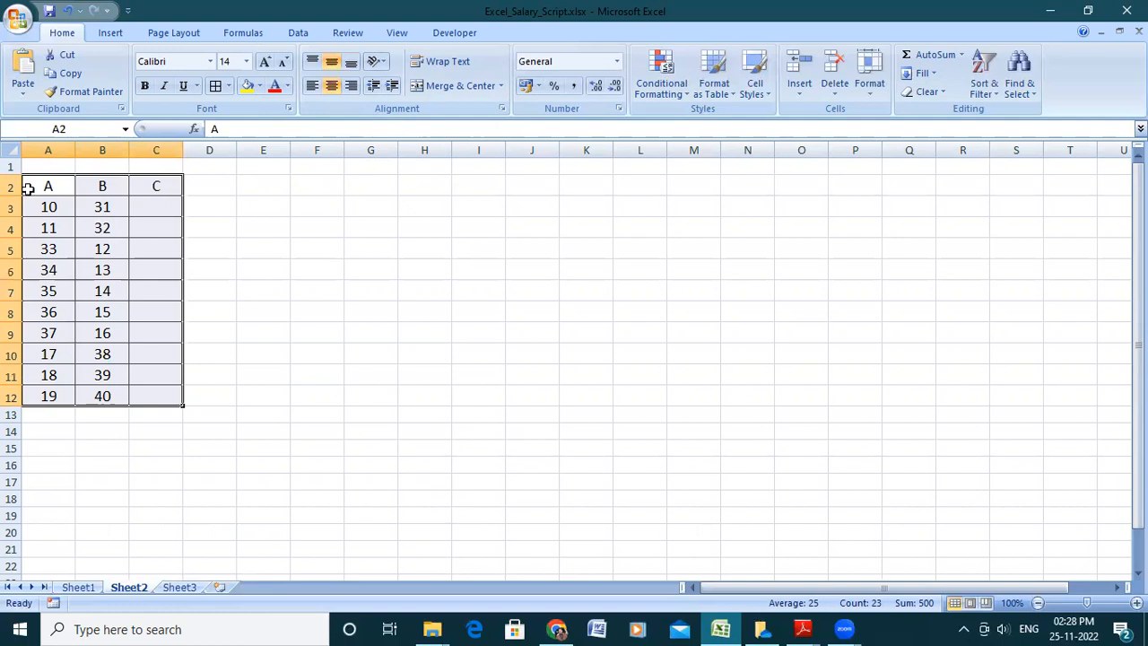
pyautogui.moveTo(13, 194); pyautogui.dragTo(106, 190)
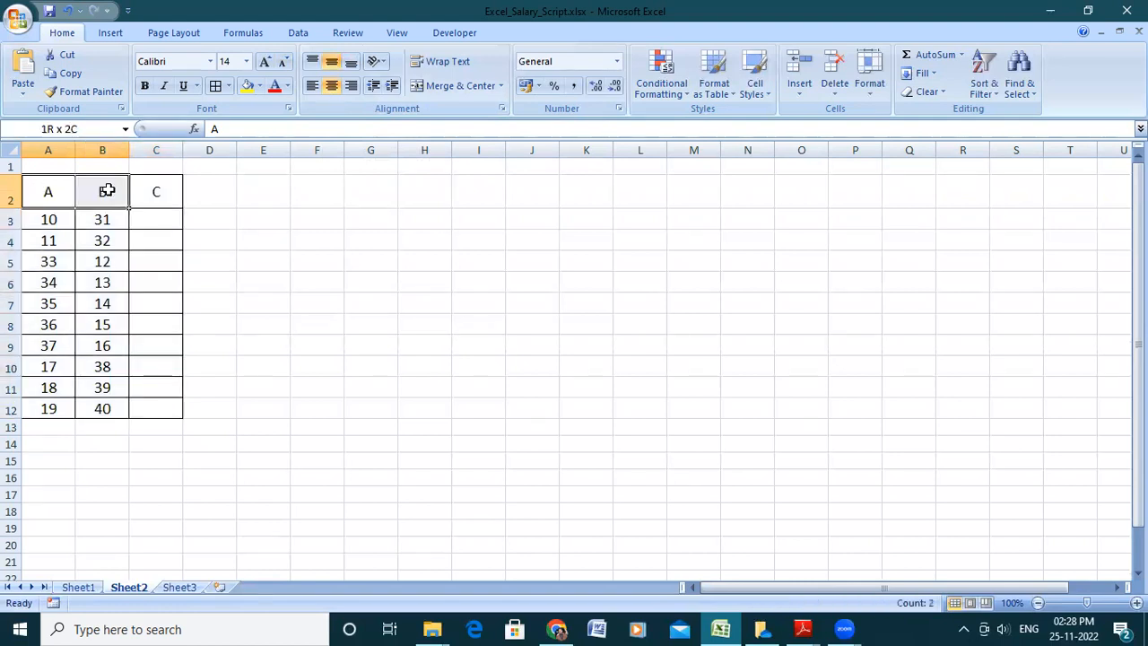
pyautogui.click(256, 254)
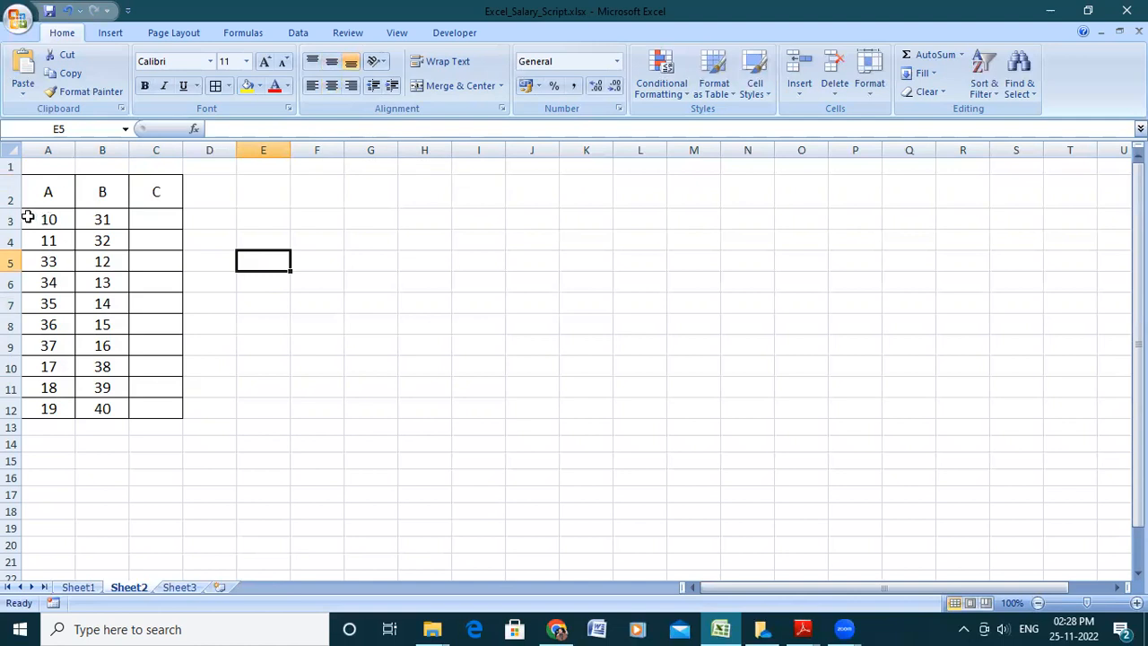
# Step: Insert a 2-D clustered column chart from columns A and B, including their headers, using the range A2:B12
pyautogui.moveTo(28, 217); pyautogui.dragTo(115, 406)
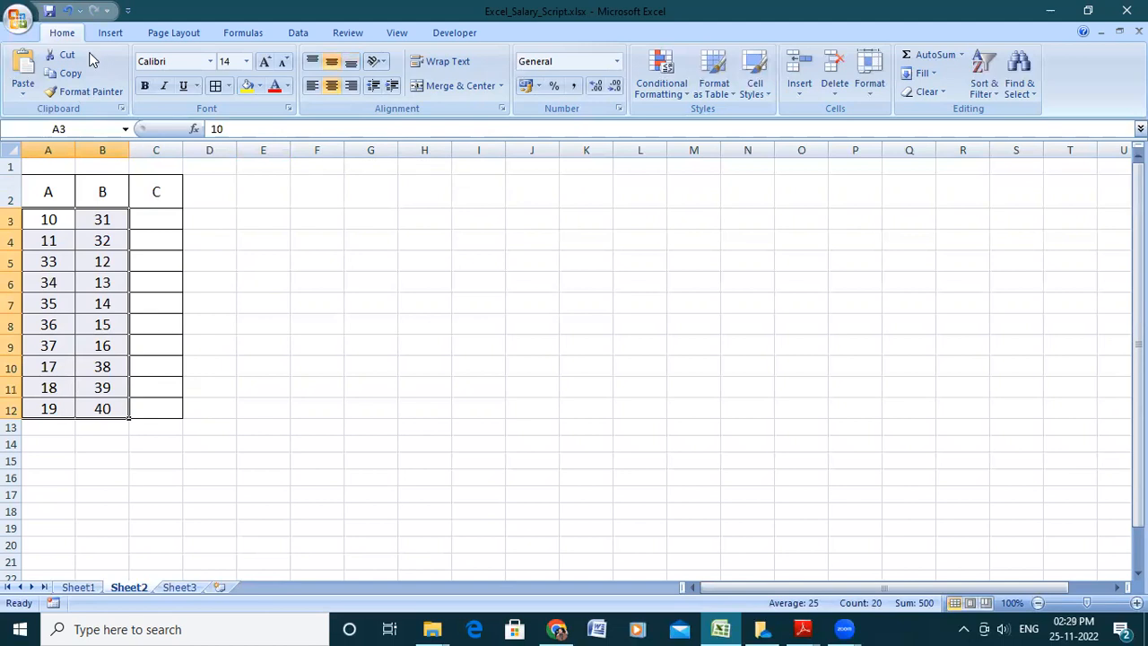
pyautogui.click(109, 34)
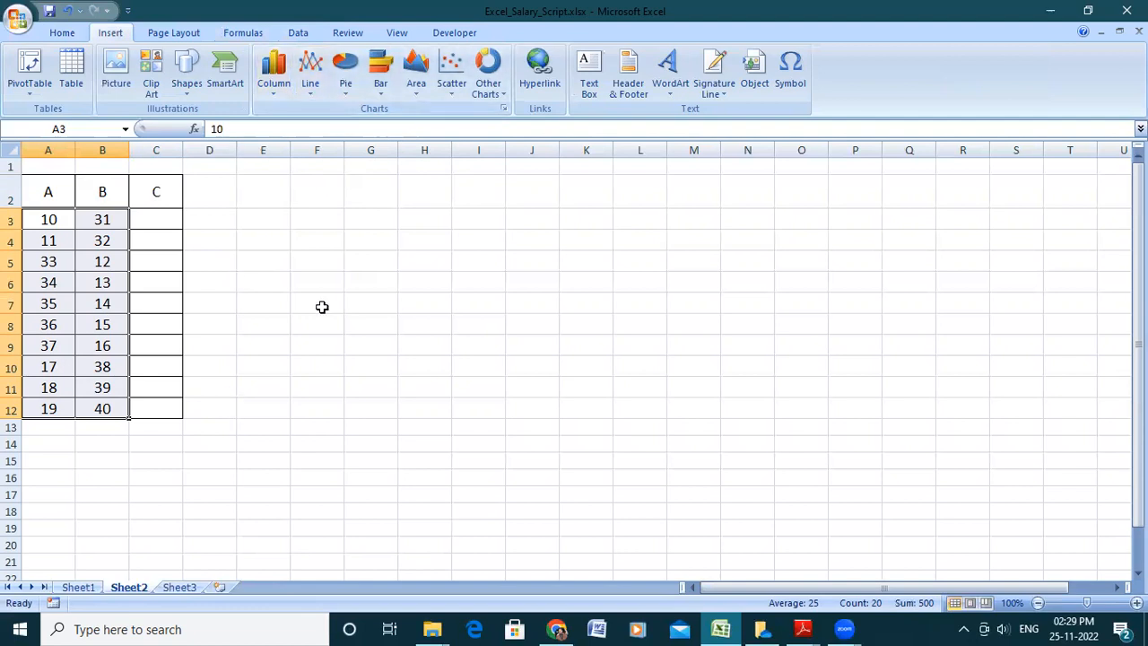
pyautogui.hotkey('alt', 'Tab')
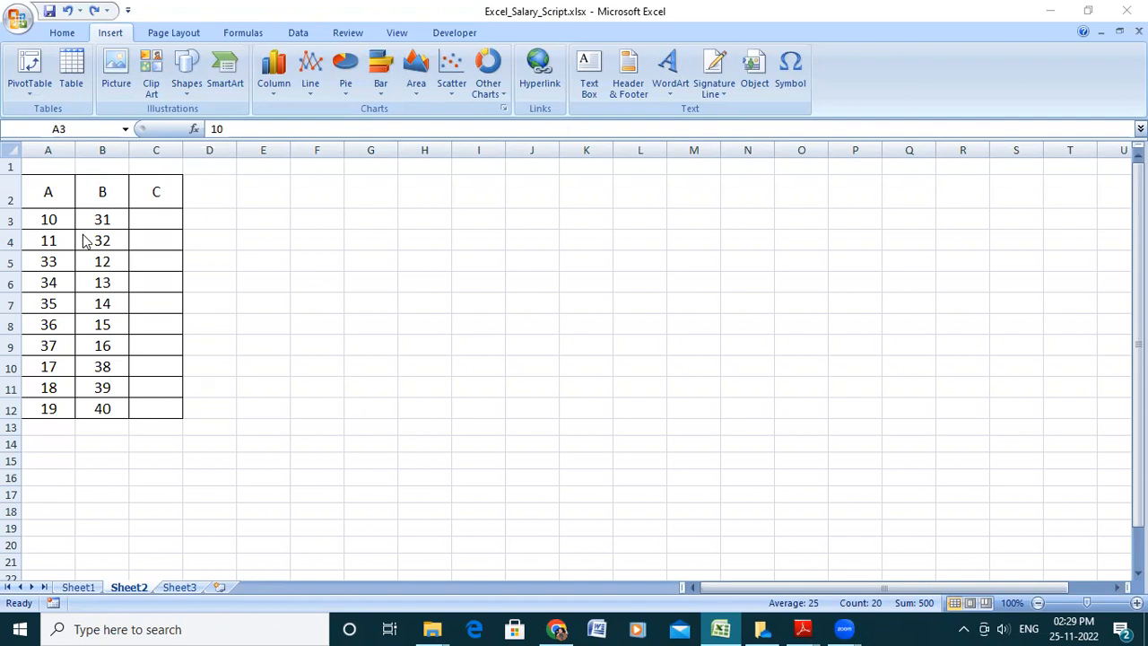
pyautogui.click(40, 200)
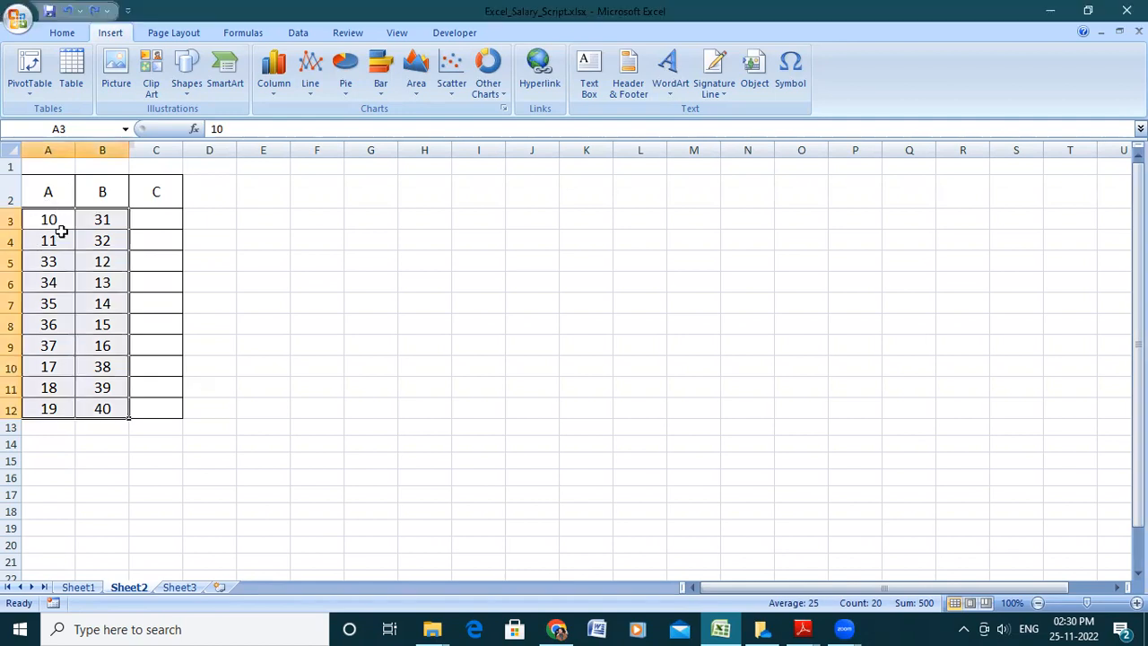
pyautogui.click(96, 304)
pyautogui.click(40, 194)
pyautogui.moveTo(56, 221); pyautogui.dragTo(114, 422)
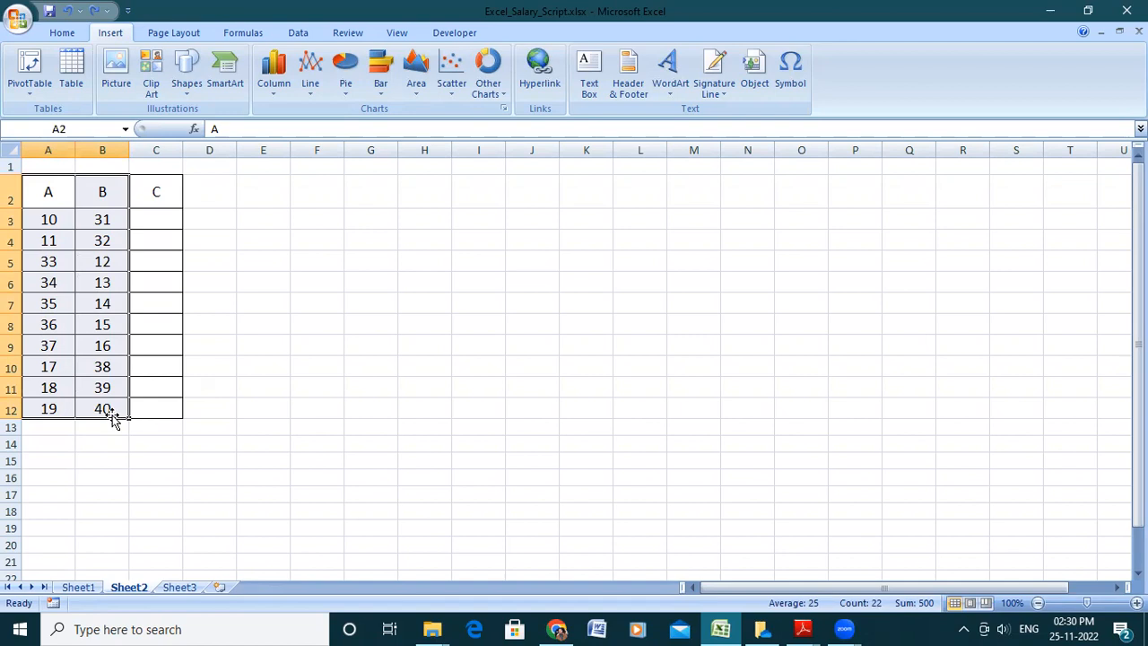
pyautogui.click(281, 94)
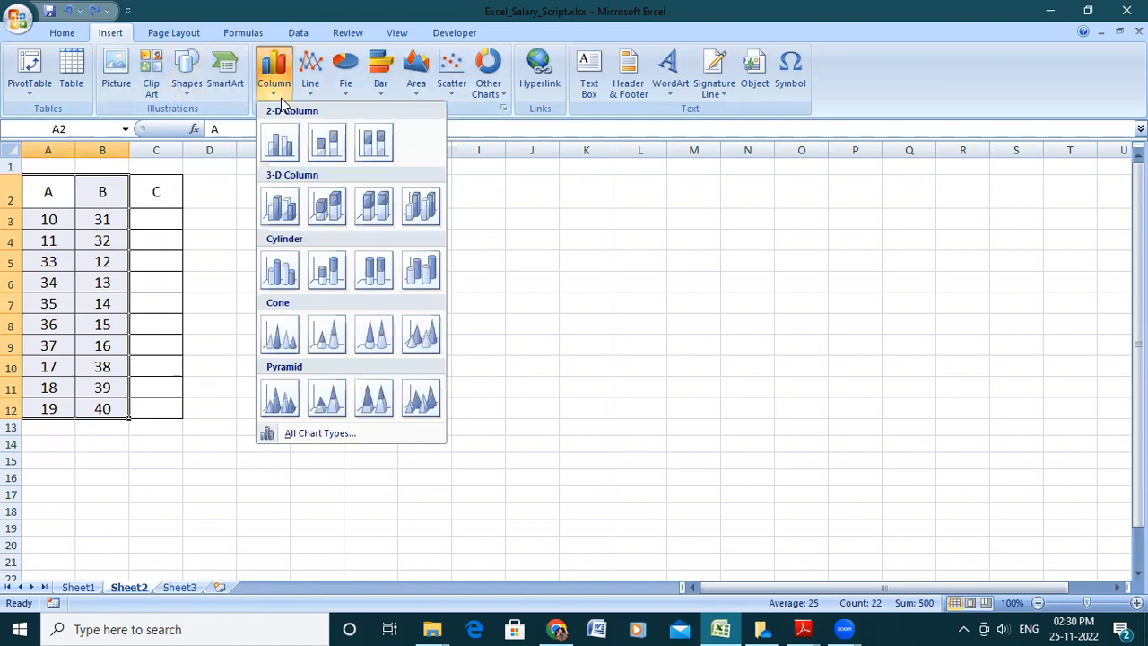
pyautogui.click(285, 136)
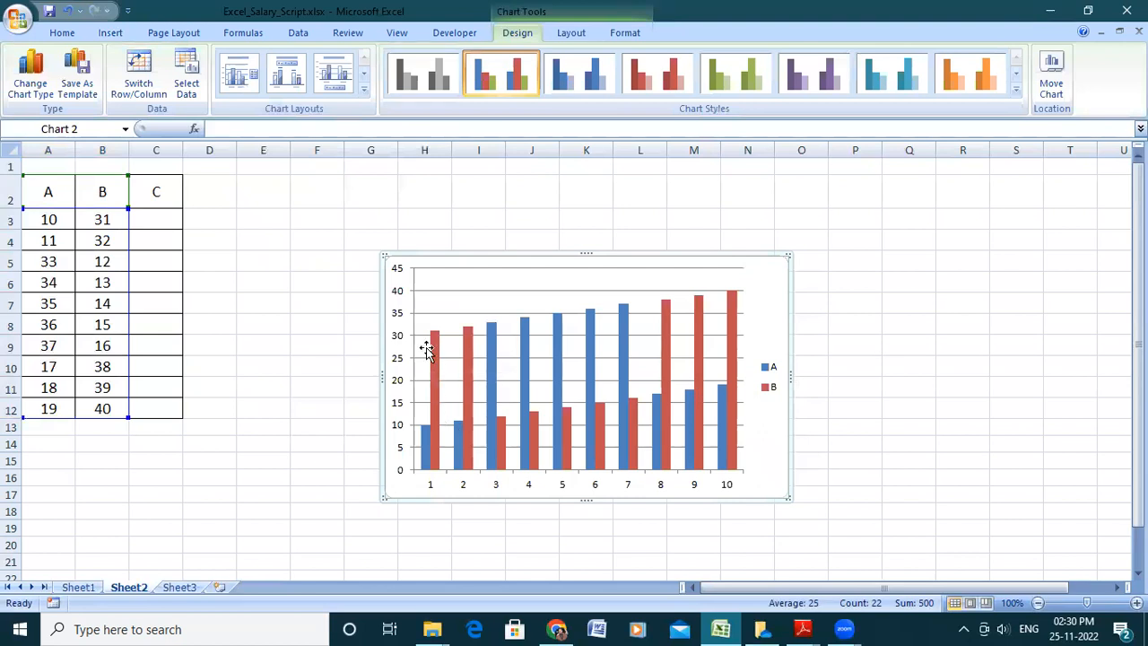
pyautogui.moveTo(432, 349)
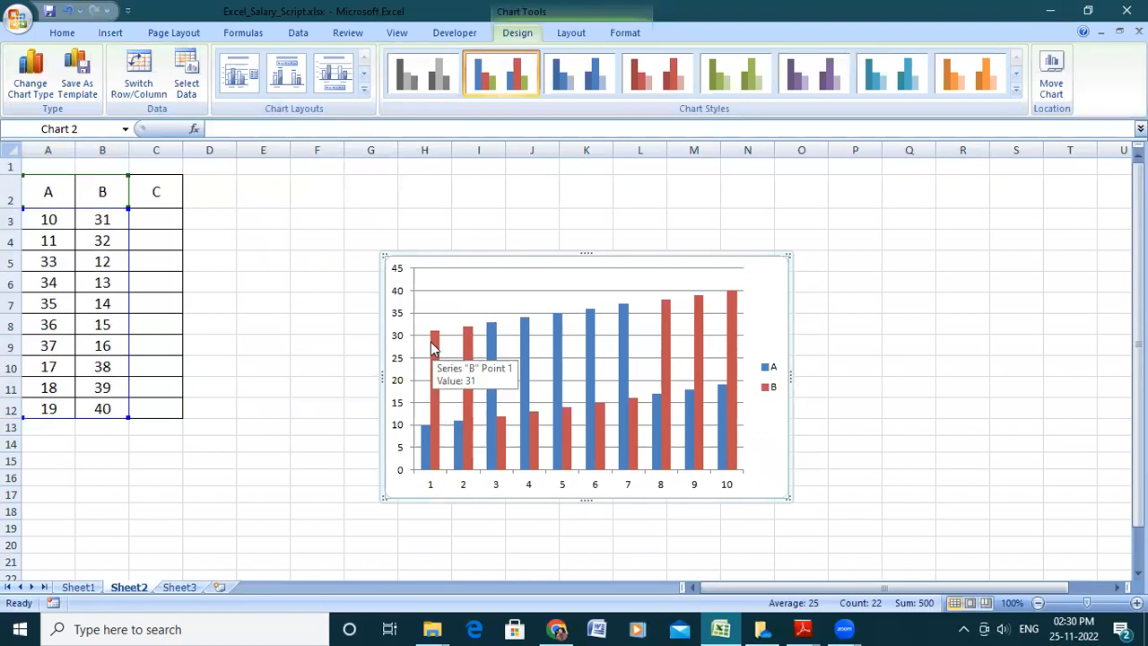
pyautogui.click(438, 348)
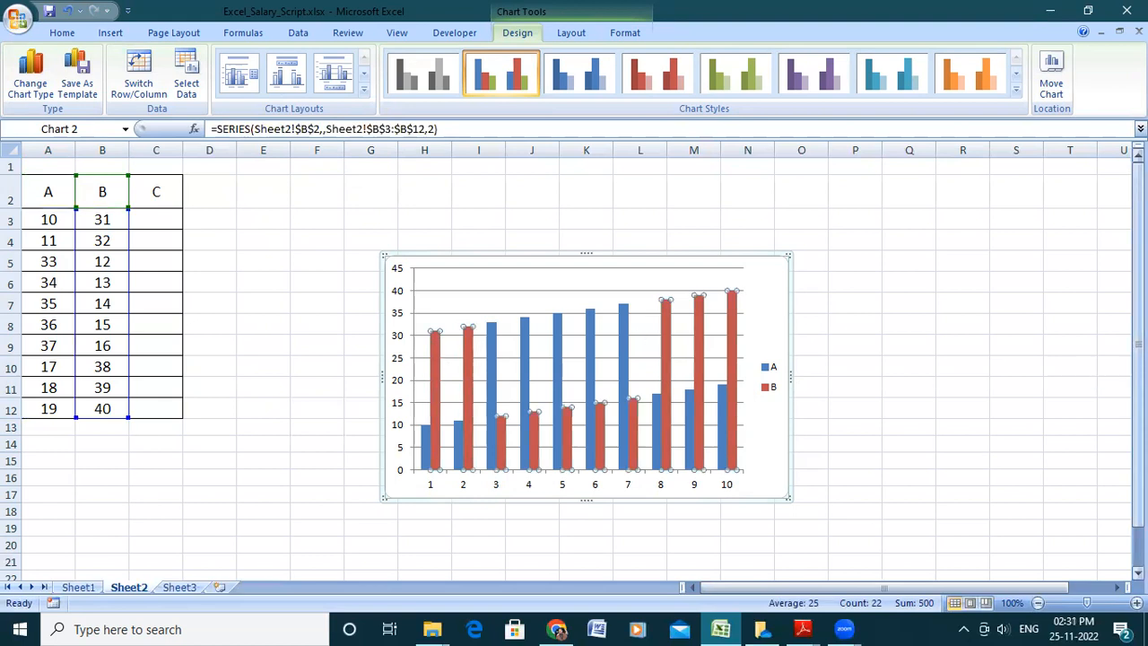
pyautogui.moveTo(1137, 476); pyautogui.dragTo(1138, 512)
pyautogui.click(630, 411)
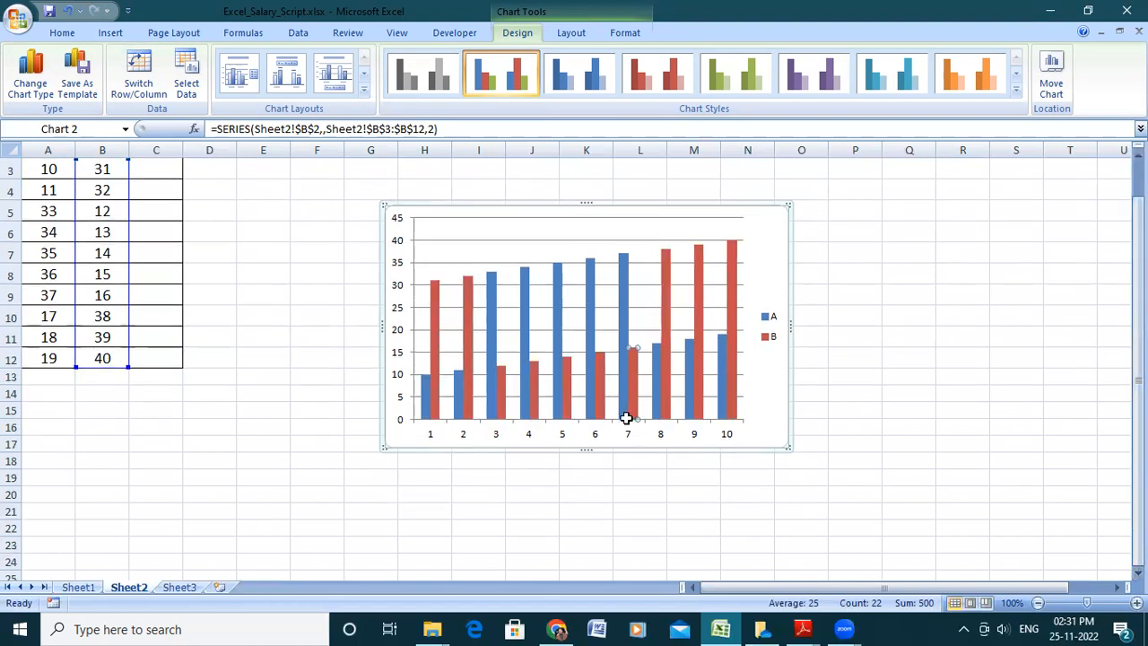
pyautogui.rightClick(527, 295)
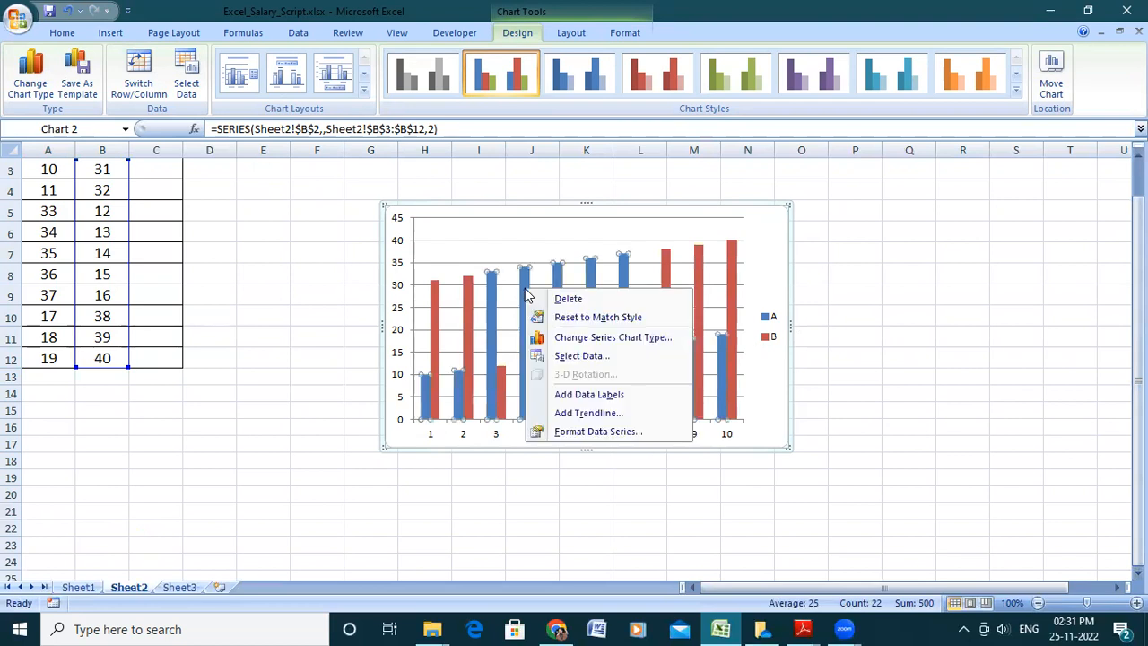
pyautogui.press('Escape')
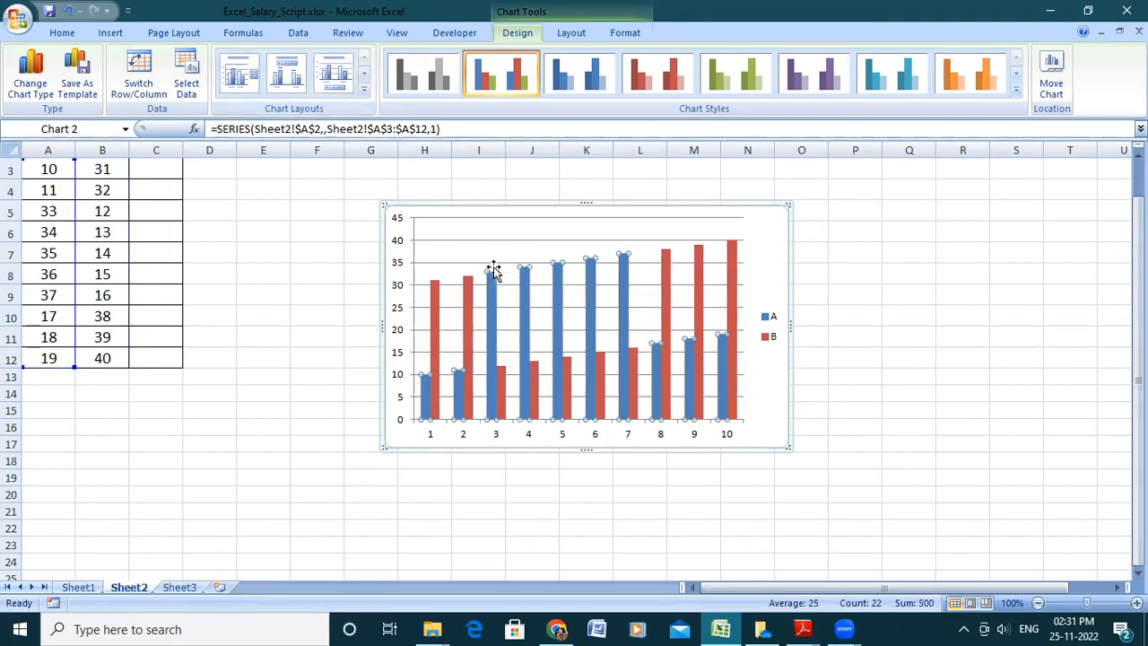
# Step: Apply the layout with a title, top legend and data labels to the column chart, and title it "Comparison of A and B"
pyautogui.moveTo(590, 298)
pyautogui.click(292, 92)
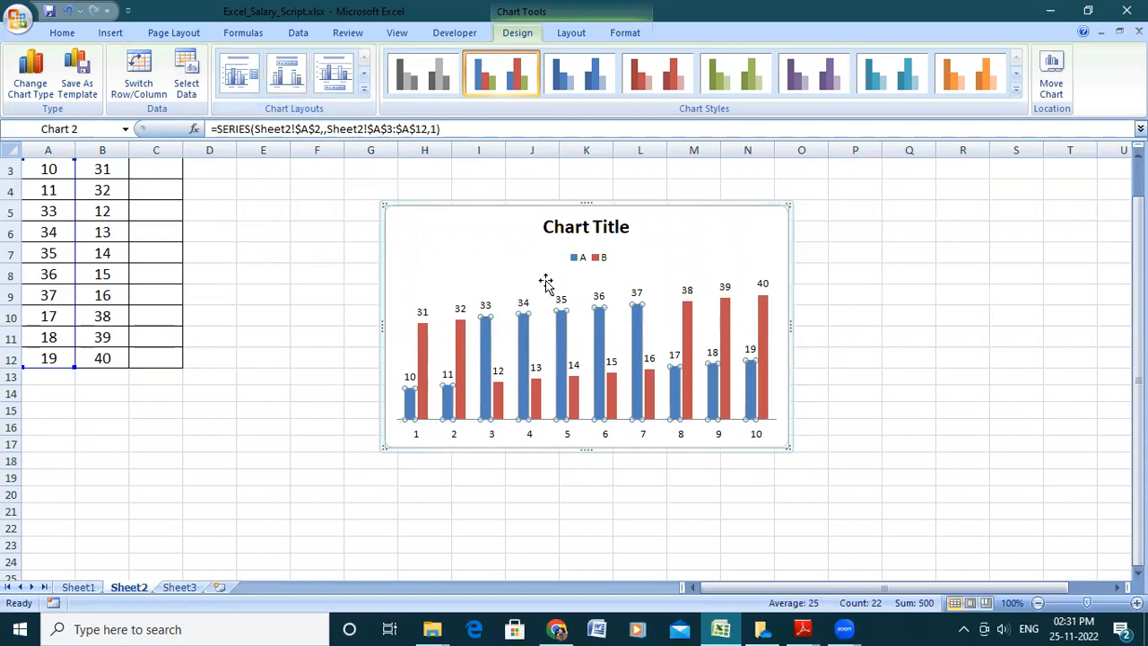
pyautogui.click(576, 234)
pyautogui.doubleClick(577, 234)
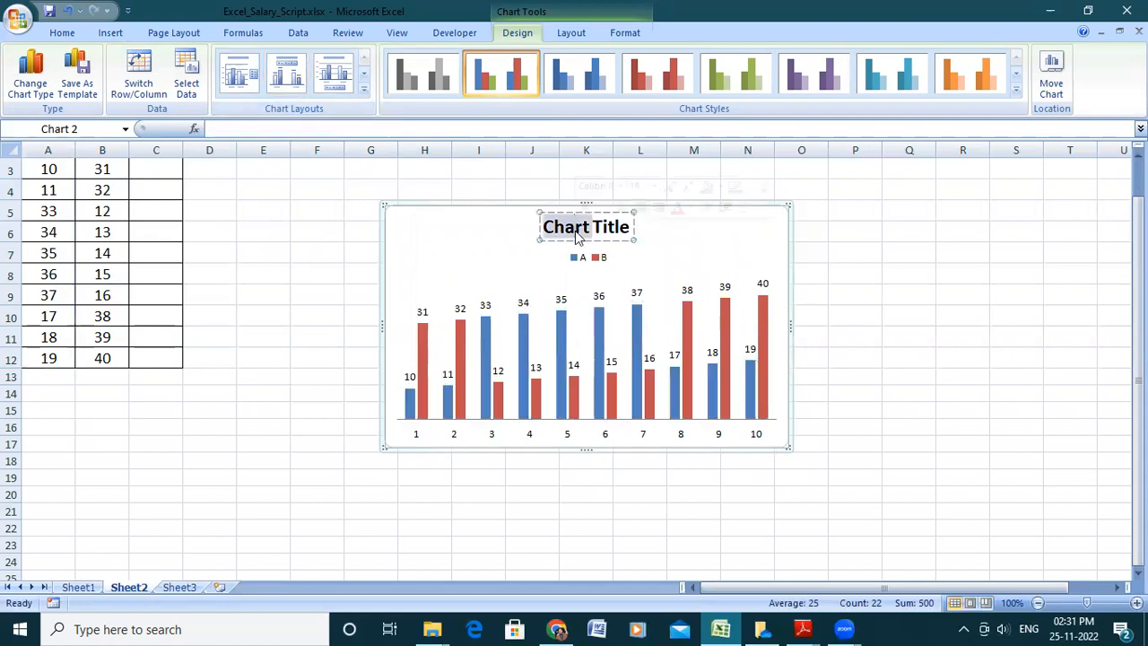
pyautogui.hotkey('ctrl', 'a')
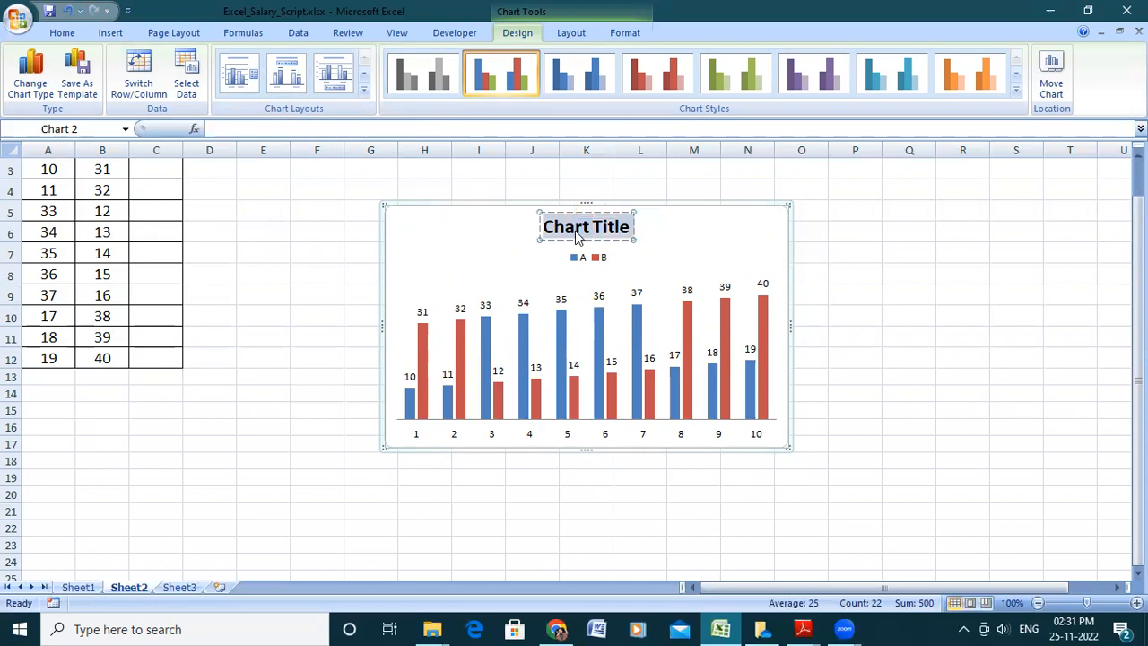
pyautogui.write('Co,')
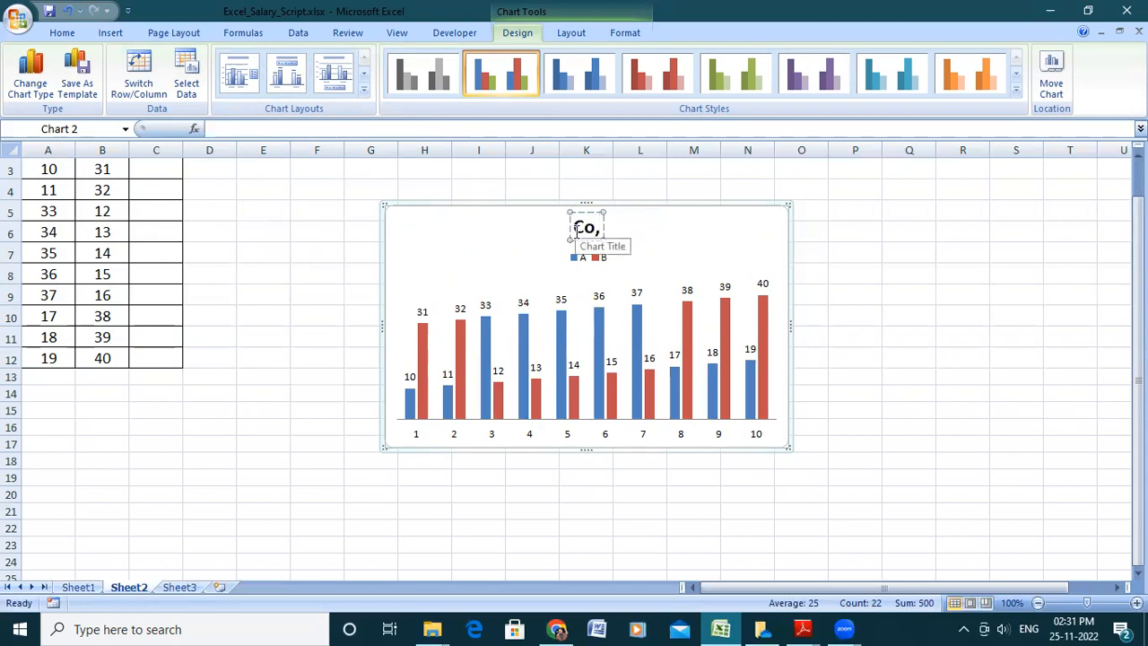
pyautogui.press('BackSpace')
pyautogui.write('m[a')
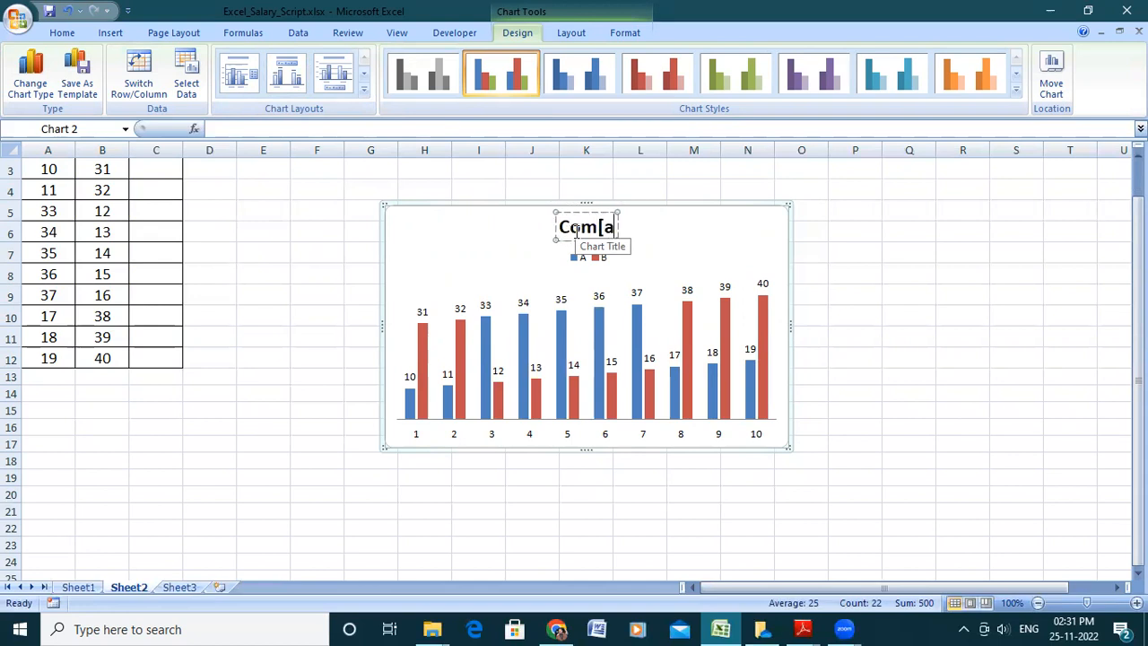
pyautogui.press('BackSpace')
pyautogui.press('BackSpace')
pyautogui.write('parison')
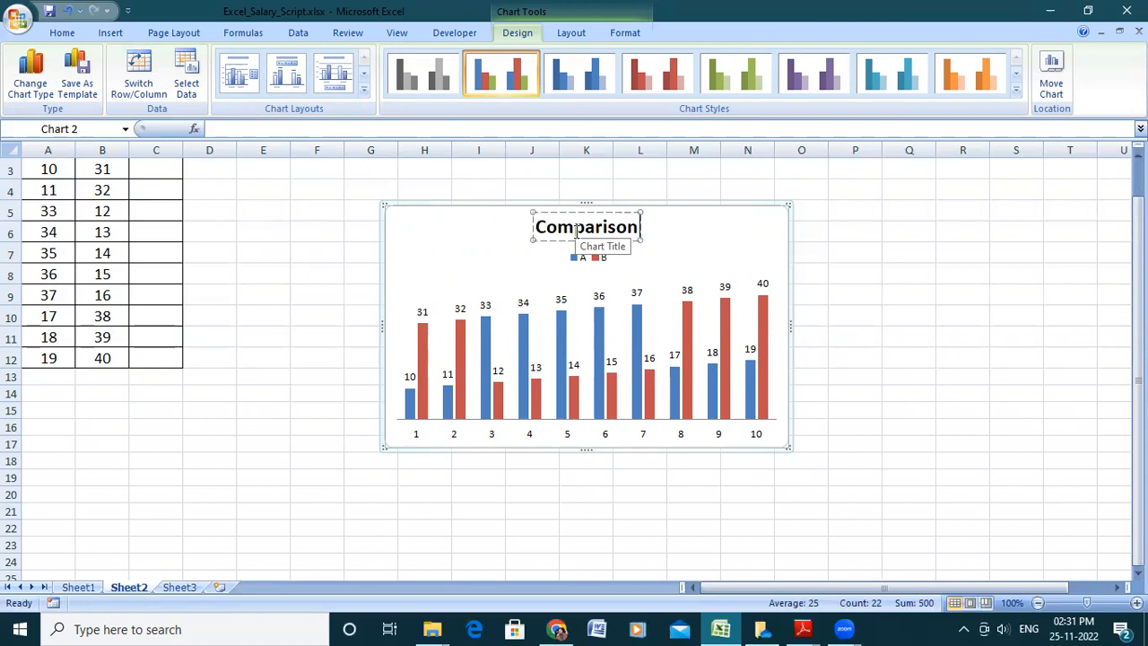
pyautogui.write(' of')
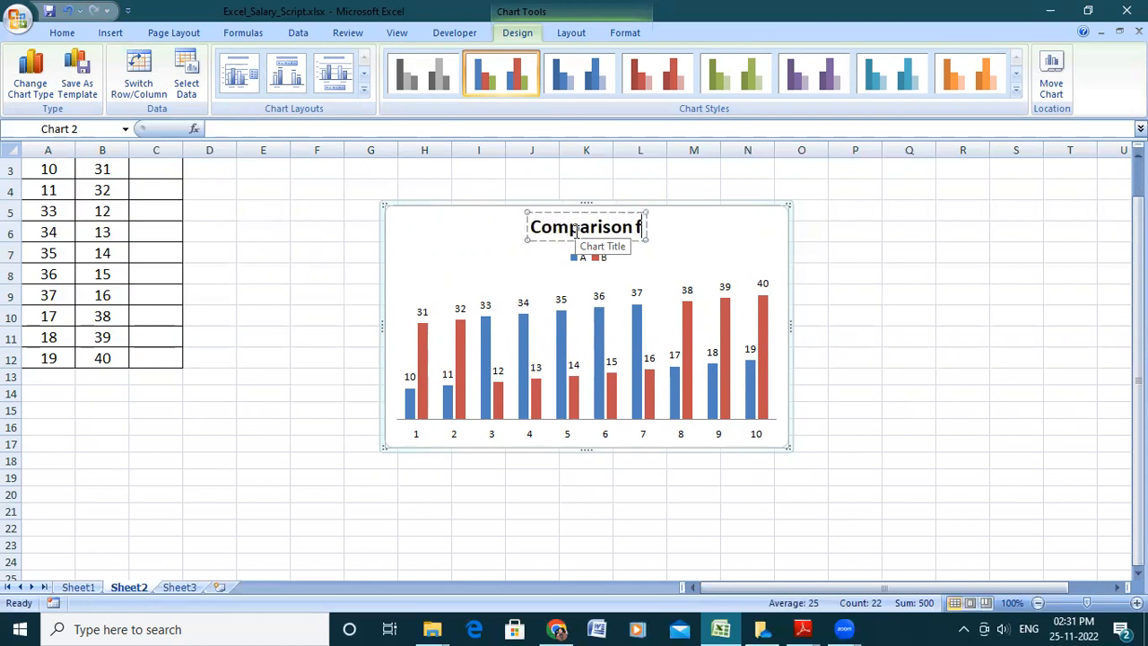
pyautogui.write(' A')
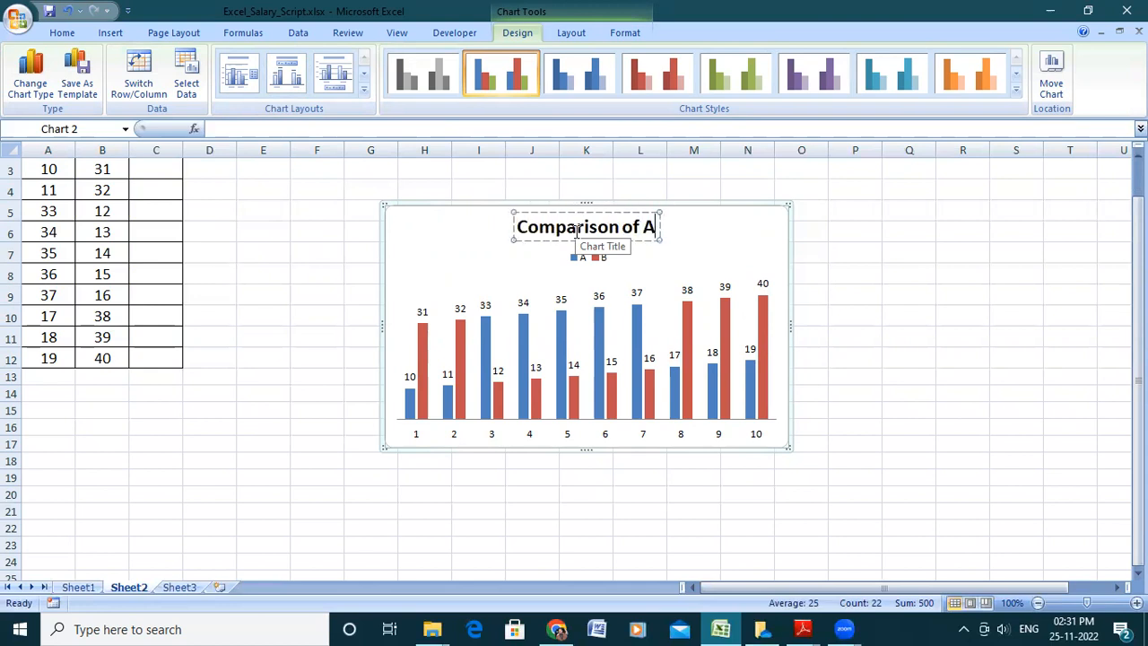
pyautogui.write(' and B')
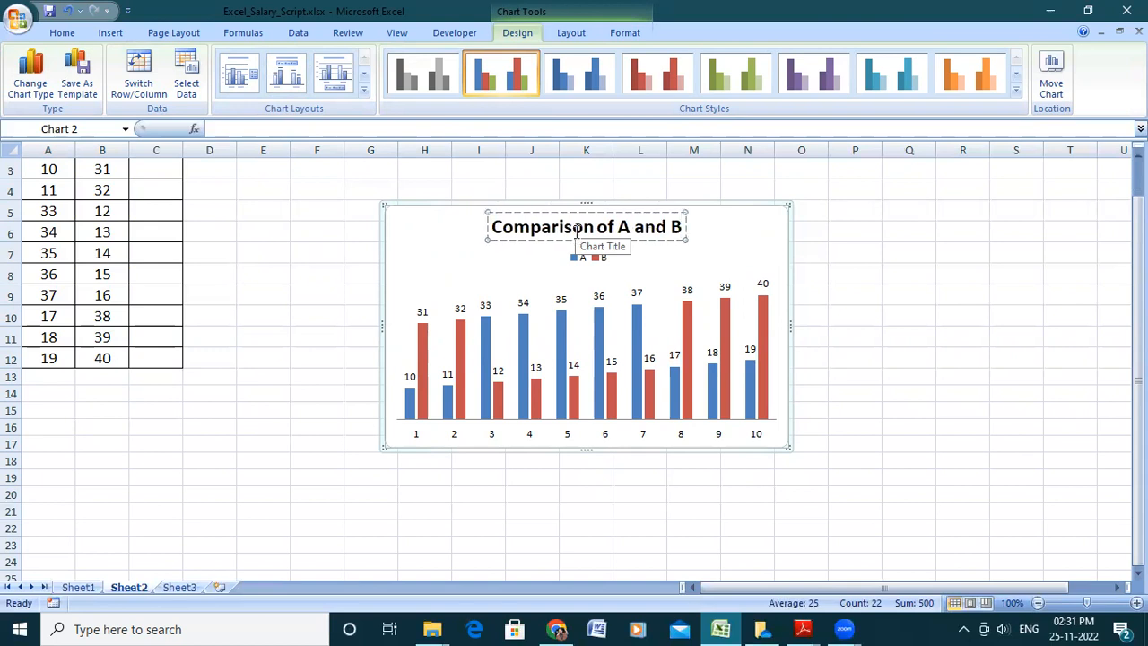
pyautogui.click(1025, 337)
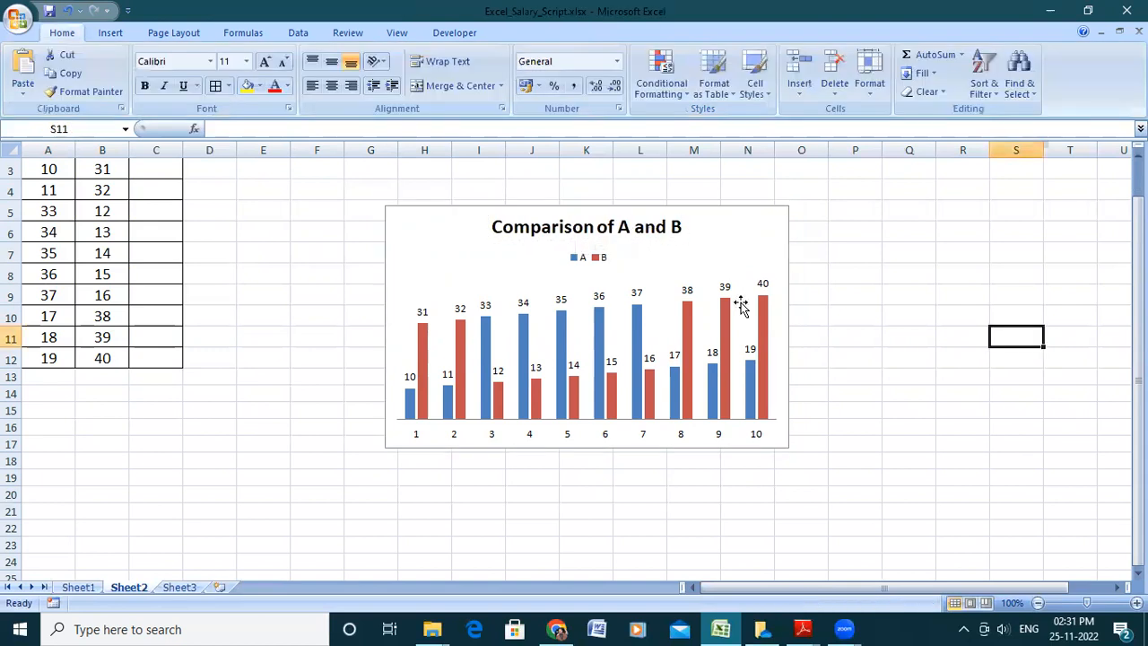
pyautogui.click(678, 311)
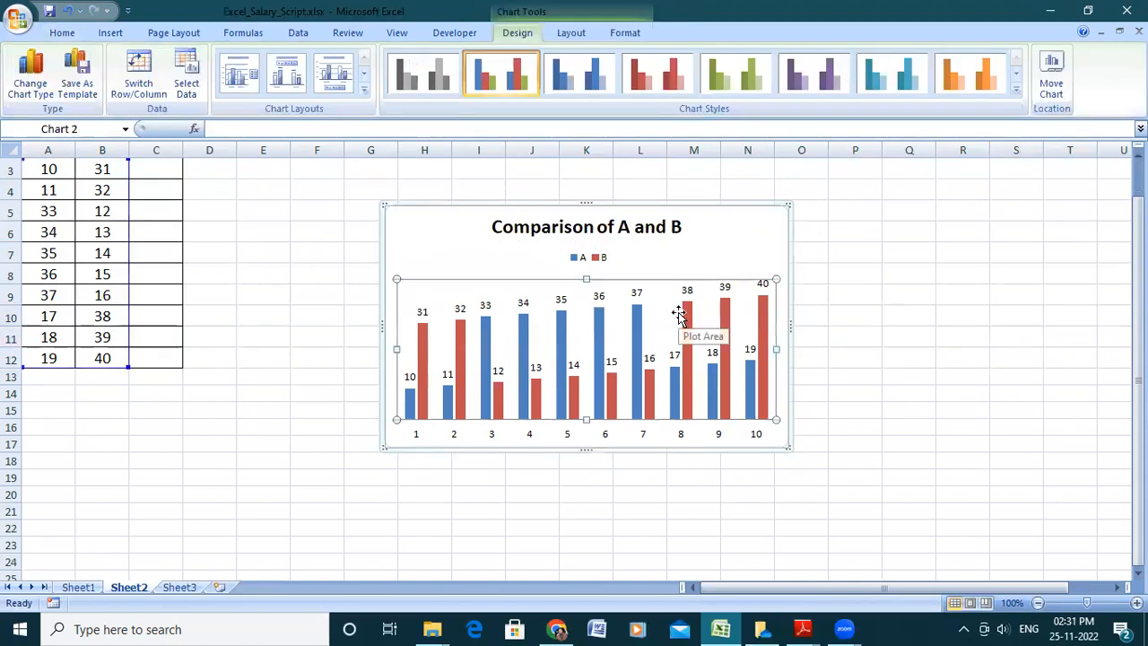
pyautogui.click(900, 366)
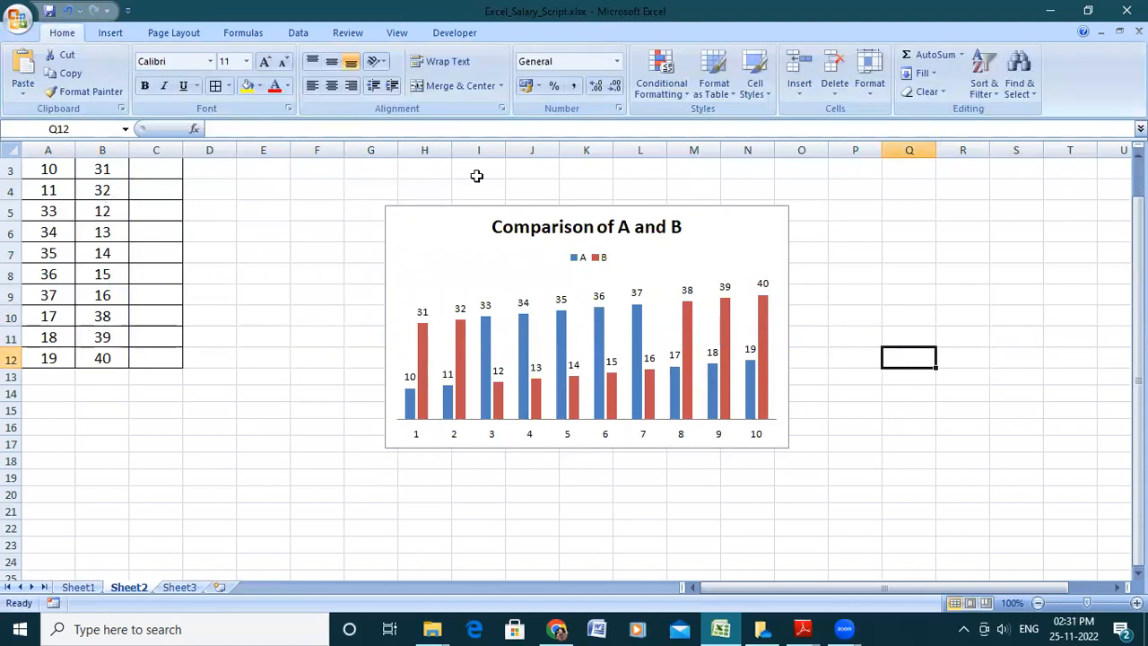
# Step: Insert a basic 2-D line chart from columns A and B, including their headers, using the range A2:B12
pyautogui.click(1138, 179)
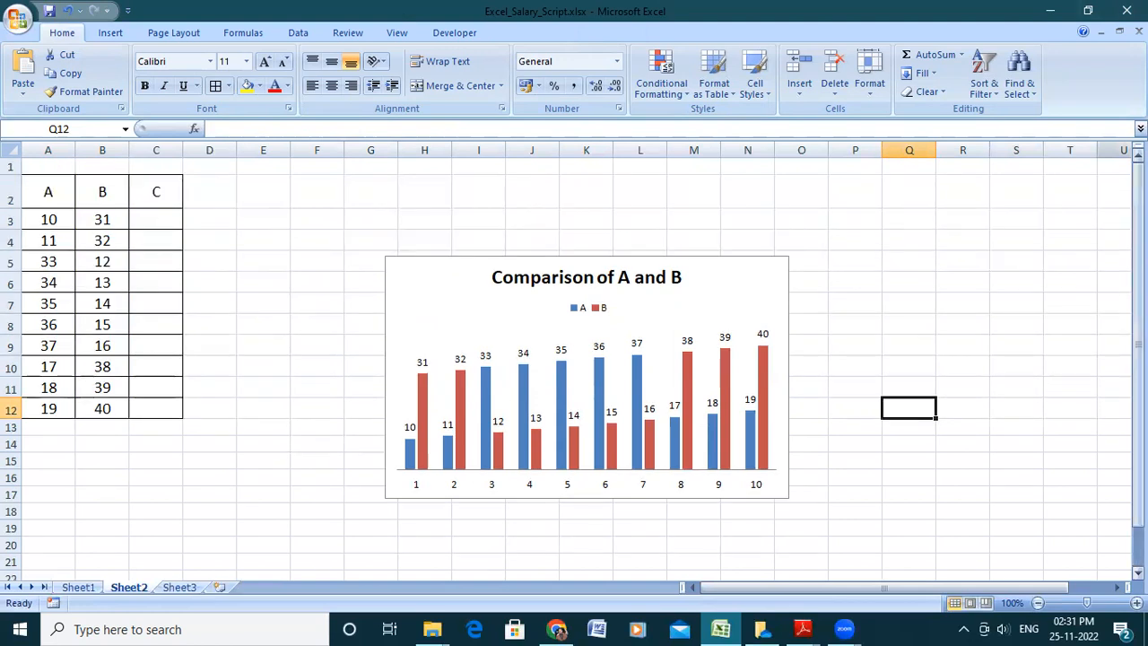
pyautogui.moveTo(41, 194); pyautogui.dragTo(110, 405)
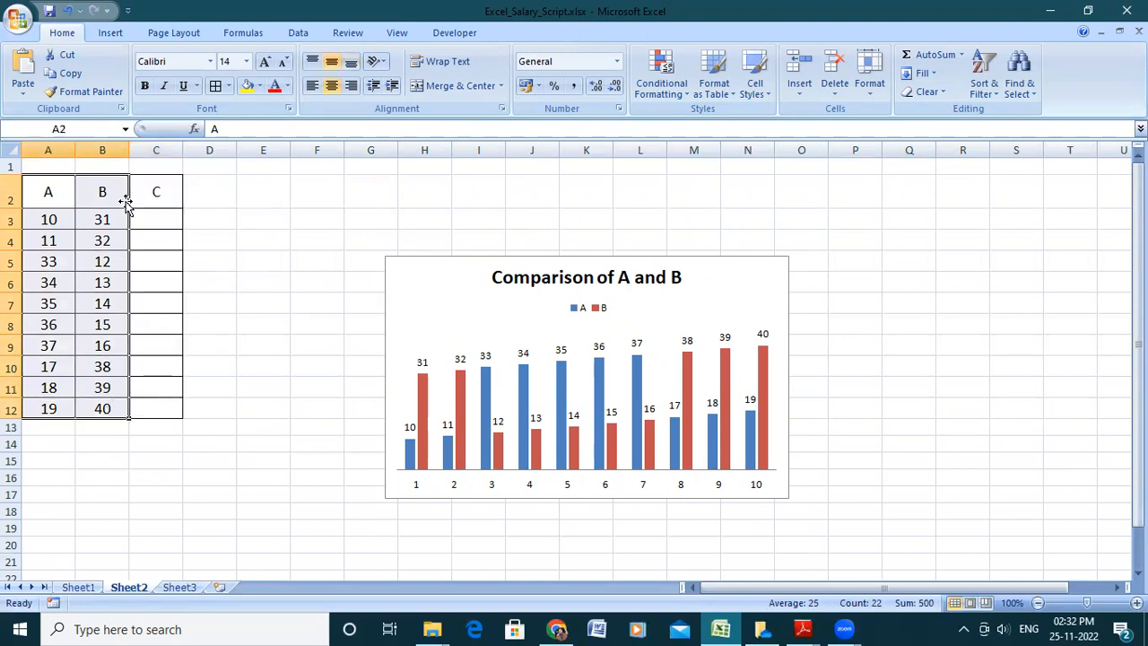
pyautogui.click(106, 32)
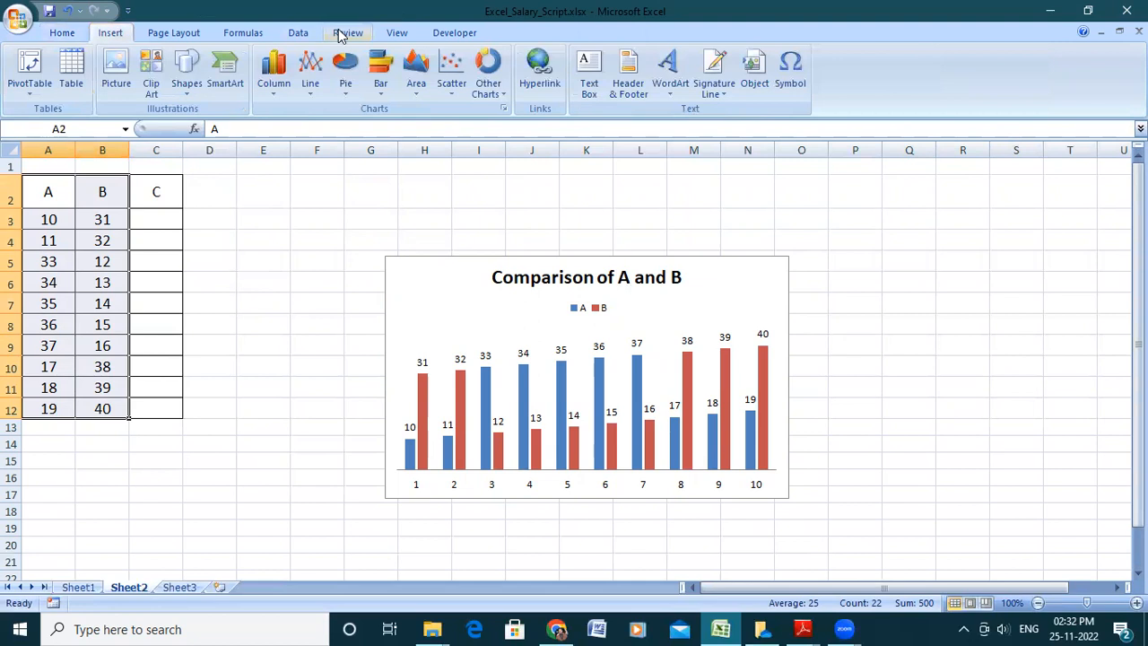
pyautogui.click(317, 80)
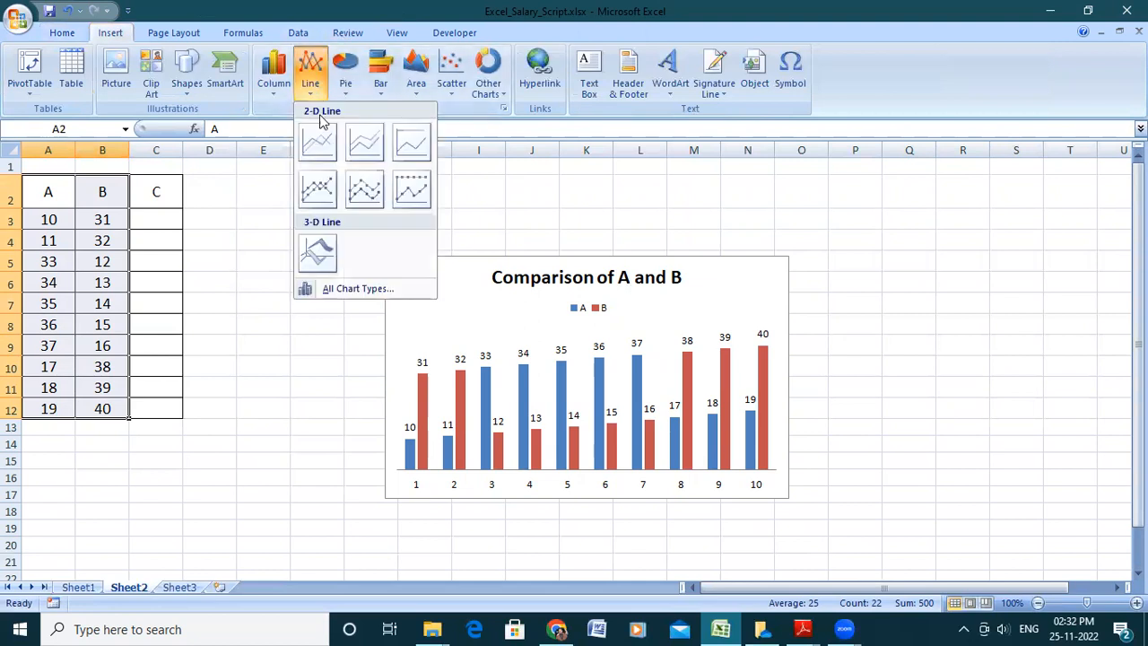
pyautogui.click(320, 136)
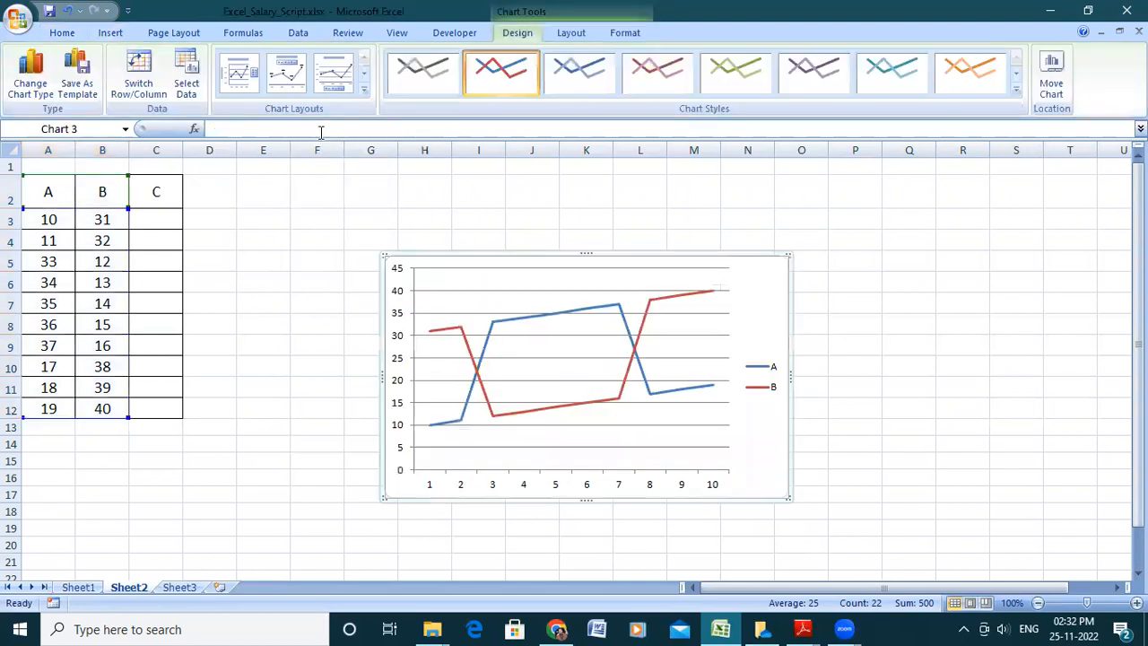
# Step: Separate the overlapping line and column charts side by side, and shrink the column chart to about four and a half columns by eight rows
pyautogui.moveTo(546, 257); pyautogui.dragTo(693, 225)
pyautogui.moveTo(503, 314); pyautogui.dragTo(293, 290)
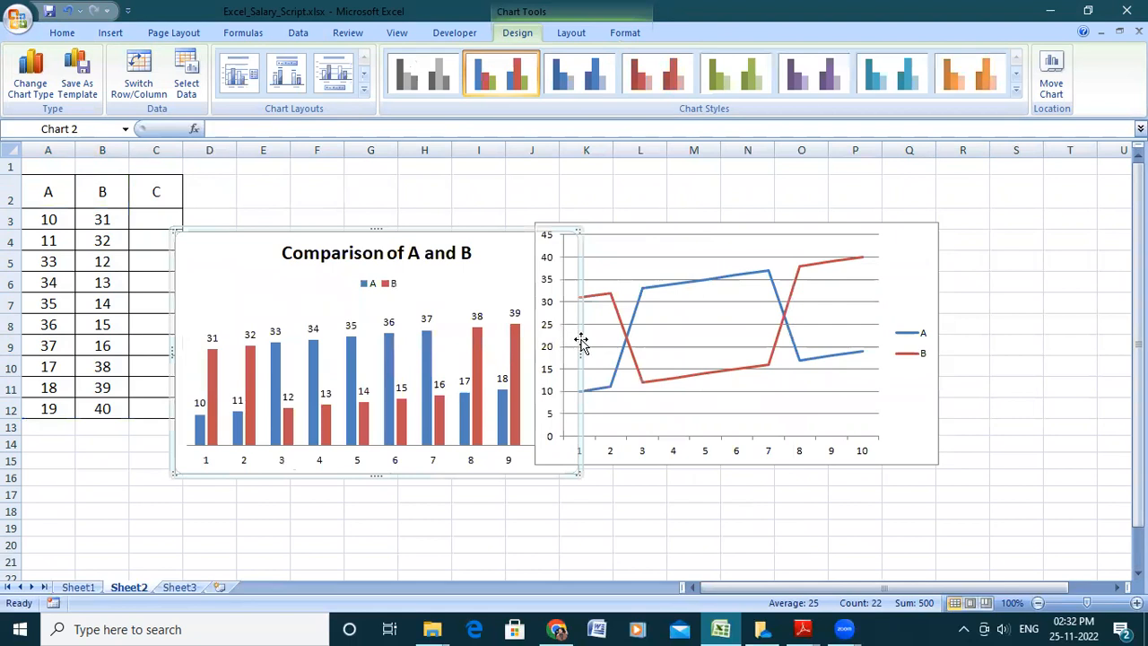
pyautogui.moveTo(580, 352); pyautogui.dragTo(419, 359)
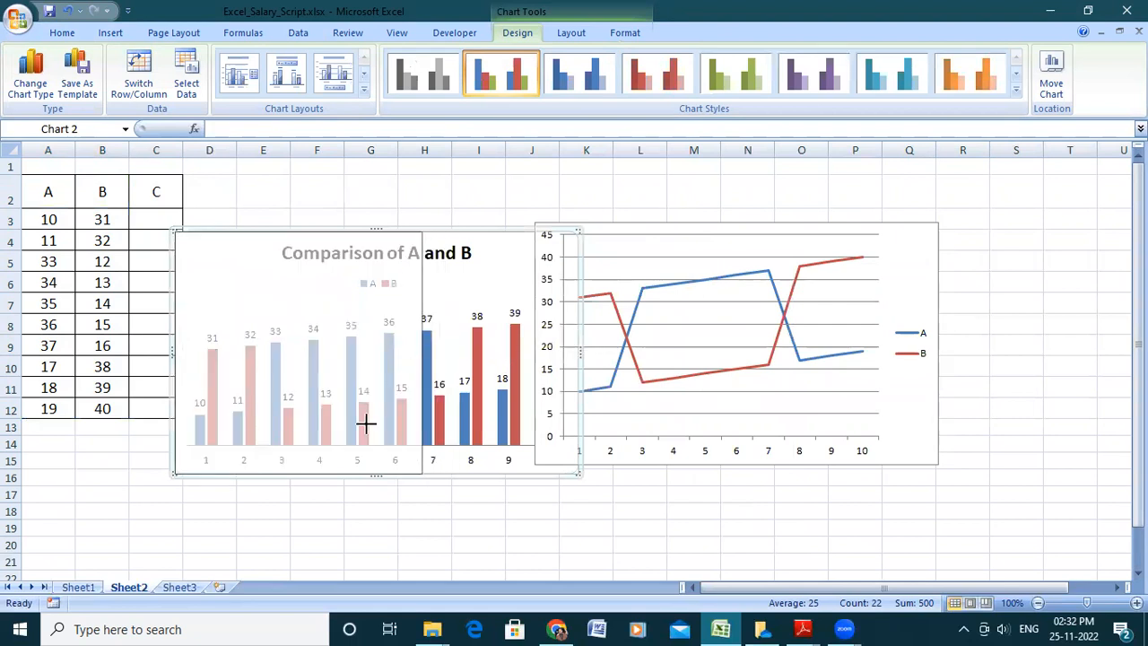
pyautogui.moveTo(366, 425); pyautogui.dragTo(308, 406)
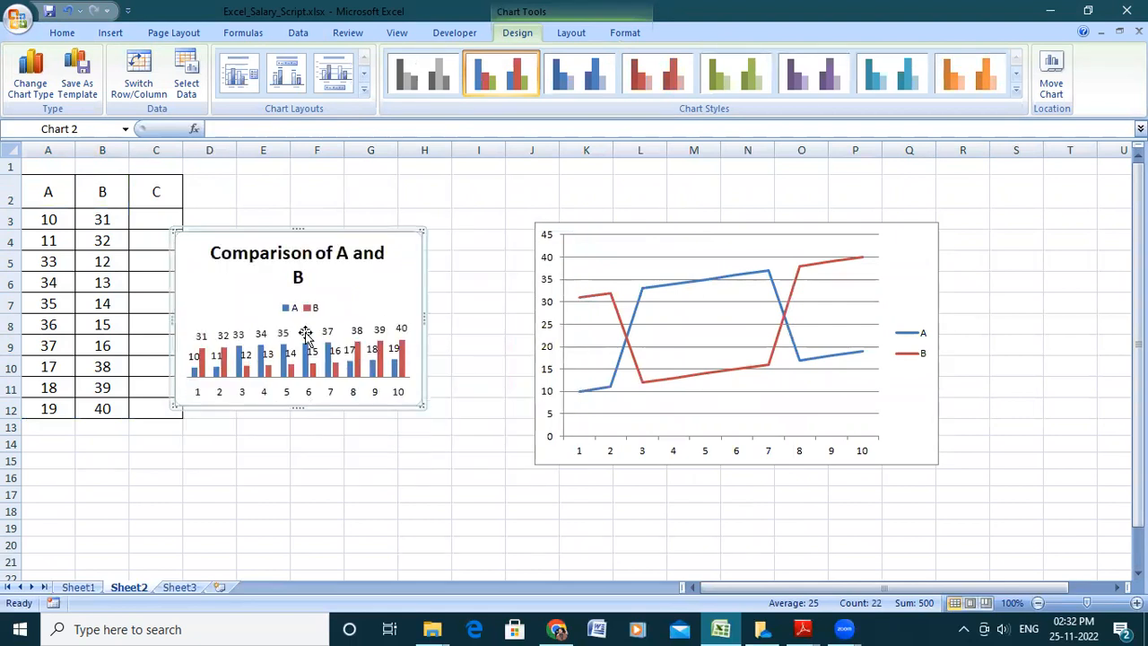
# Step: Move the column chart clear of the table into columns D to H, starting in row 2, with its title centred
pyautogui.click(362, 260)
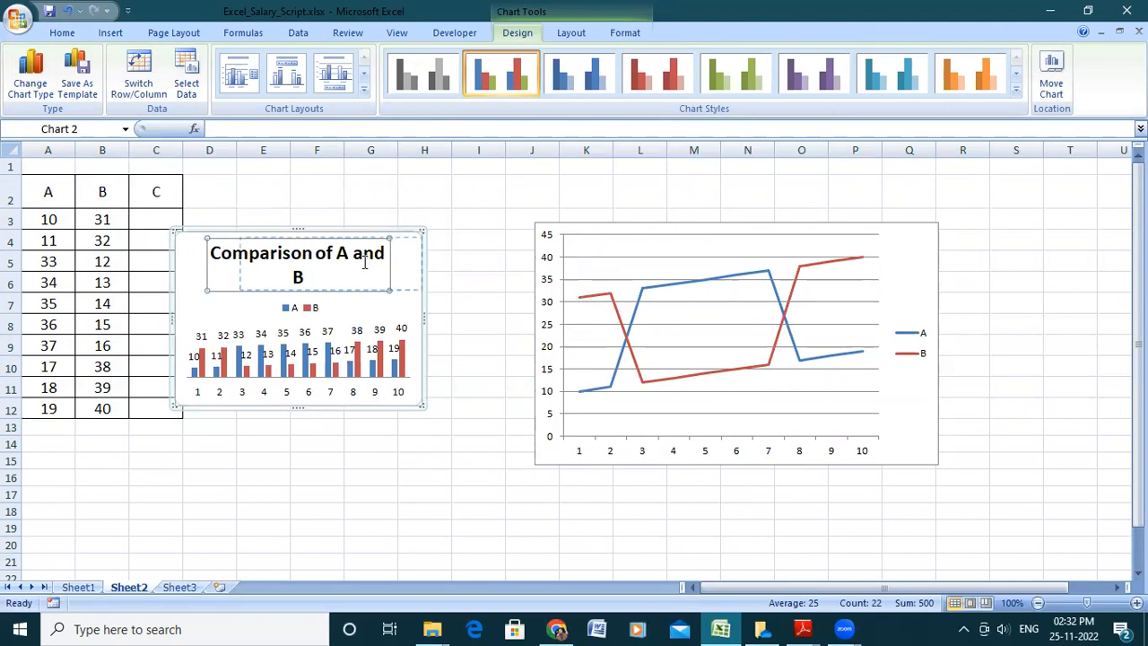
pyautogui.moveTo(364, 262); pyautogui.dragTo(364, 261)
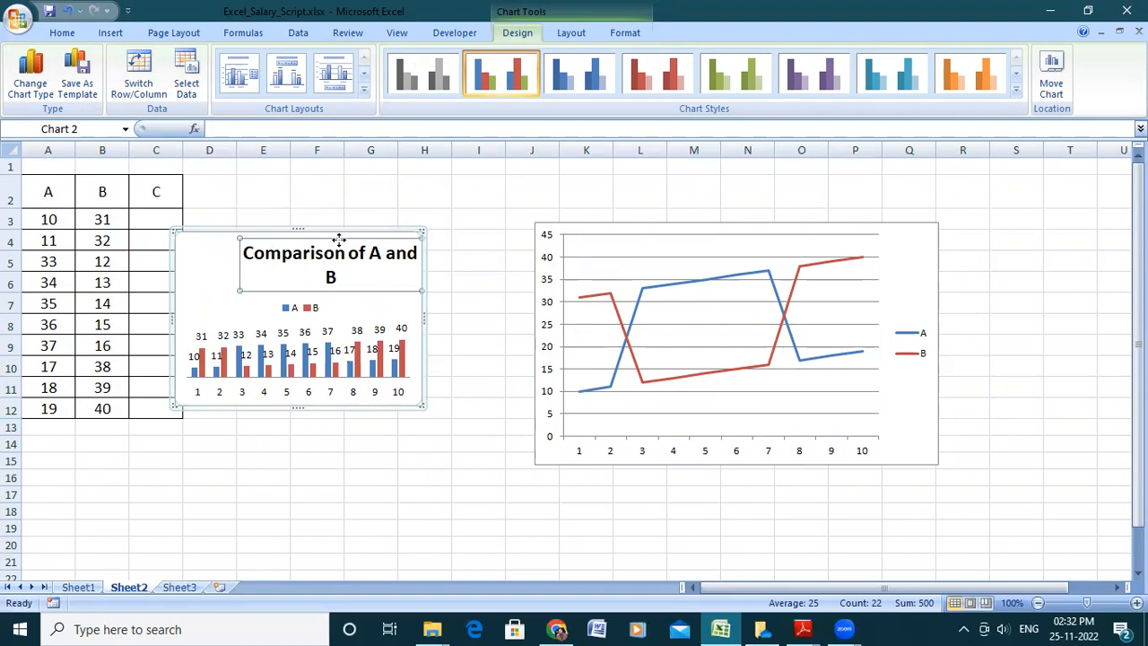
pyautogui.moveTo(305, 245); pyautogui.dragTo(357, 196)
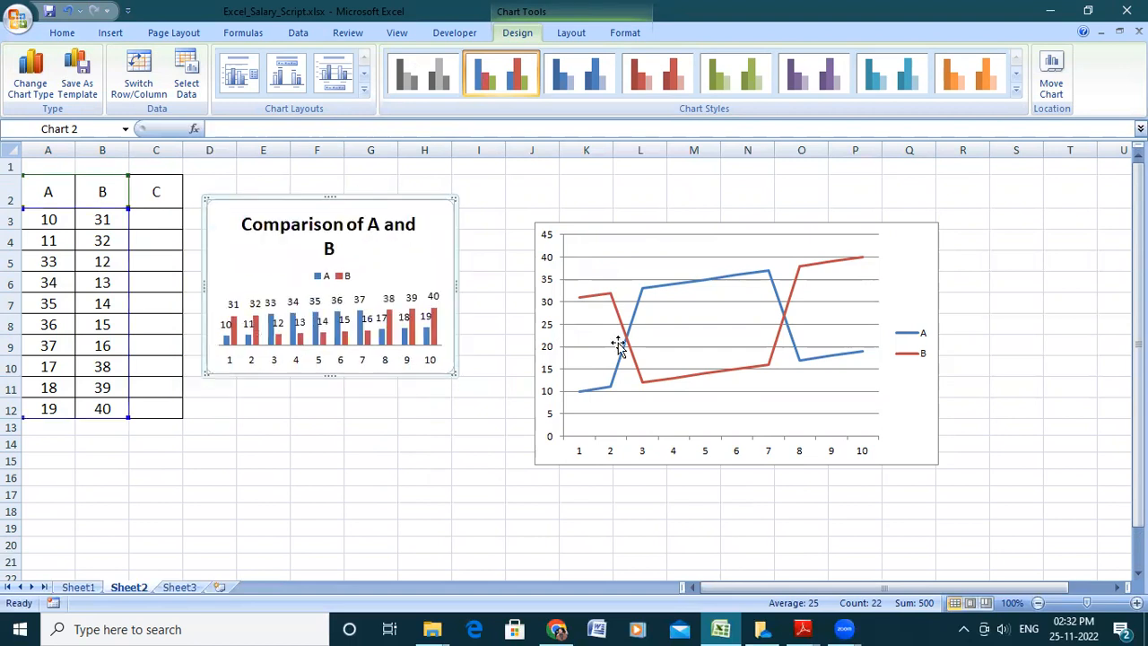
# Step: Apply the chart layout with a title, top legend and data labels to the line chart
pyautogui.click(617, 342)
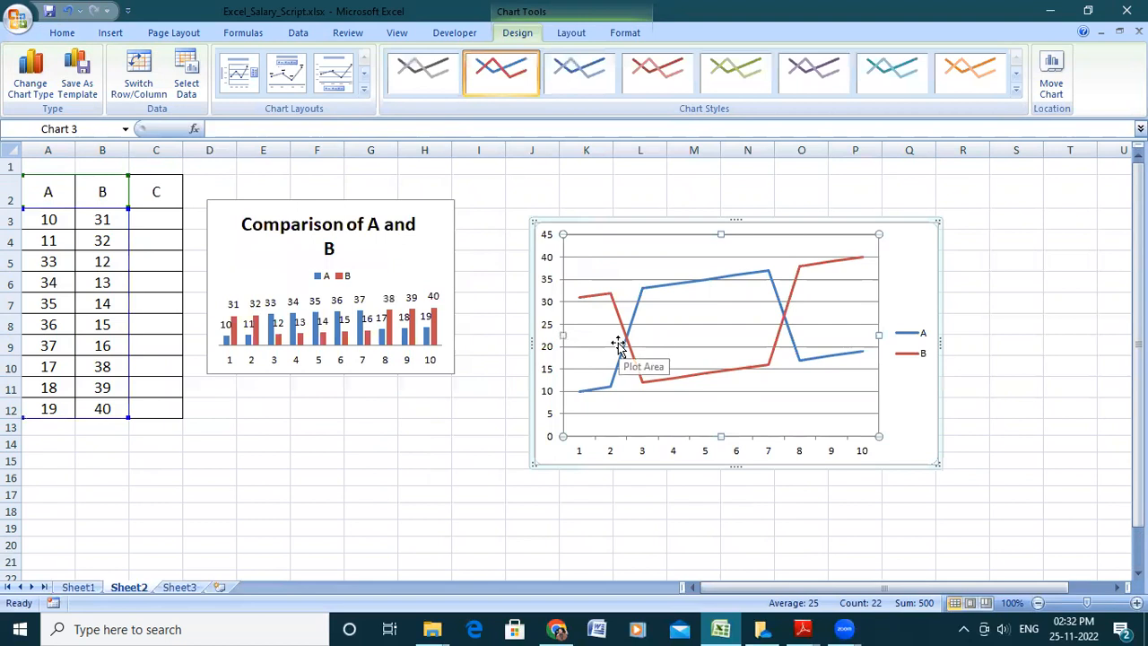
pyautogui.click(302, 83)
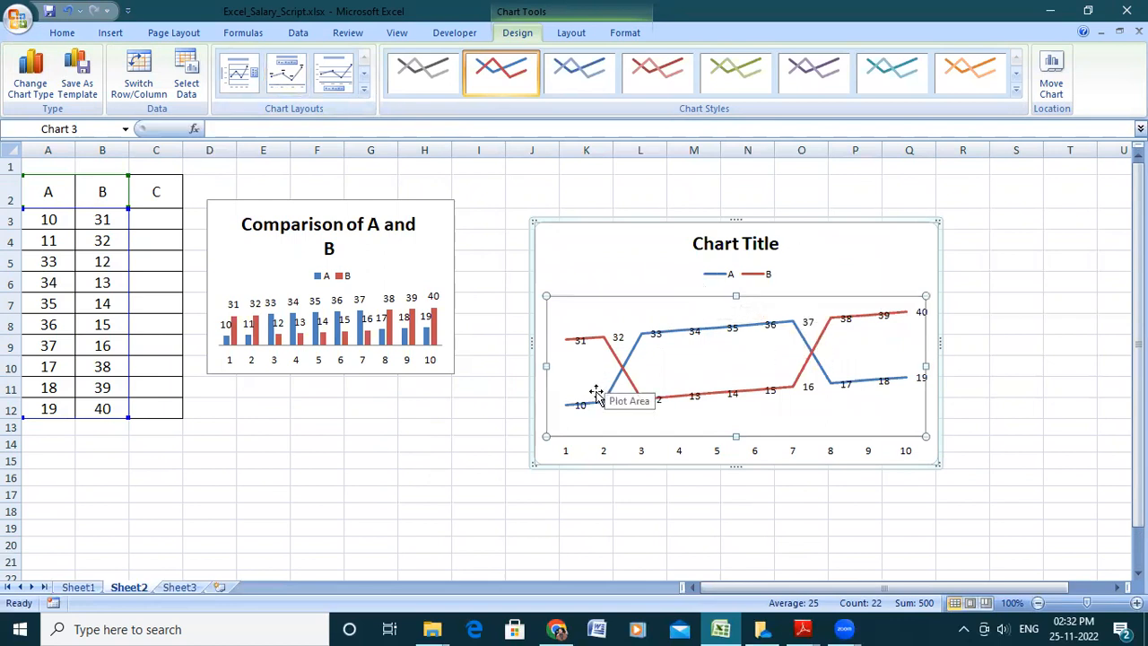
pyautogui.moveTo(594, 406)
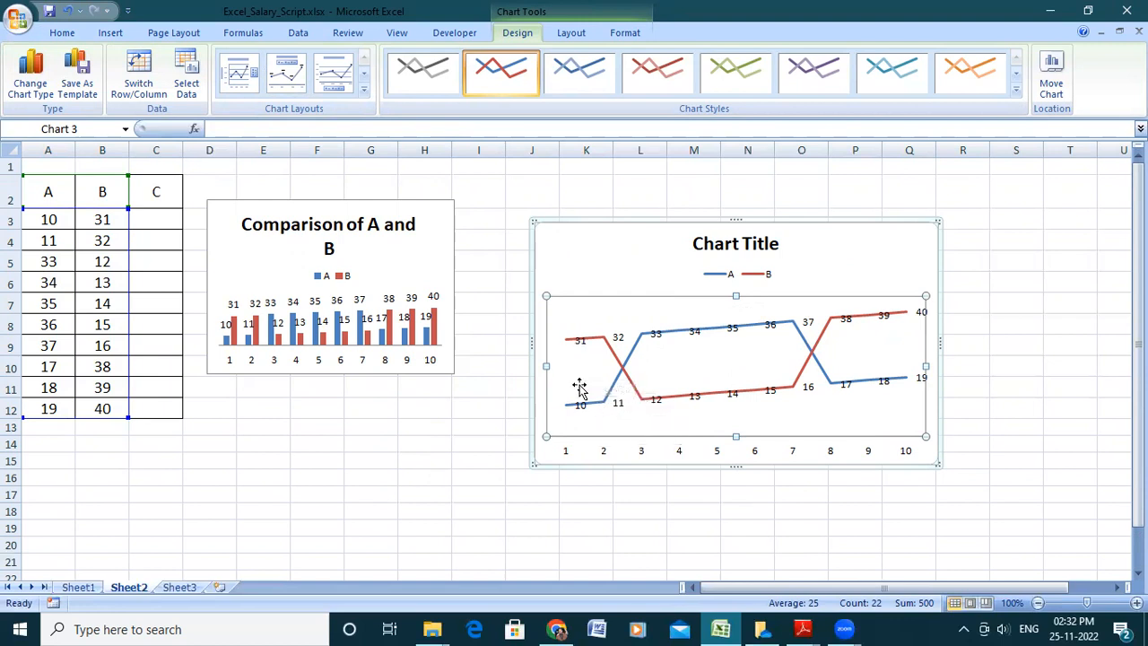
# Step: Replace the line chart's placeholder title with "Line Chart"
pyautogui.click(726, 239)
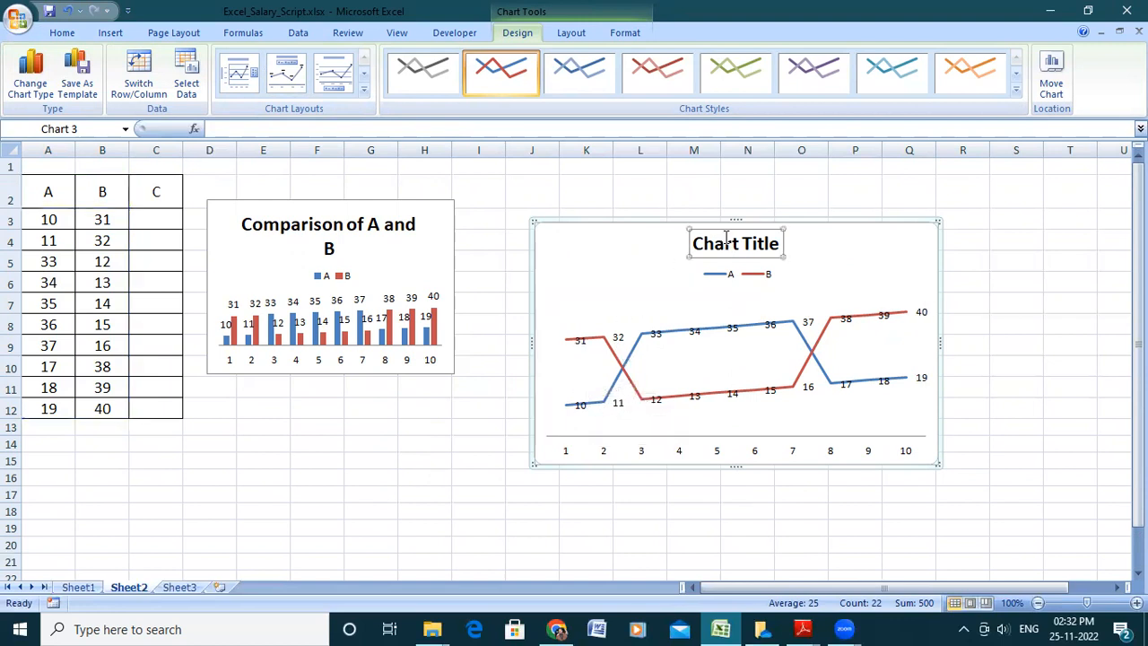
pyautogui.tripleClick(736, 244)
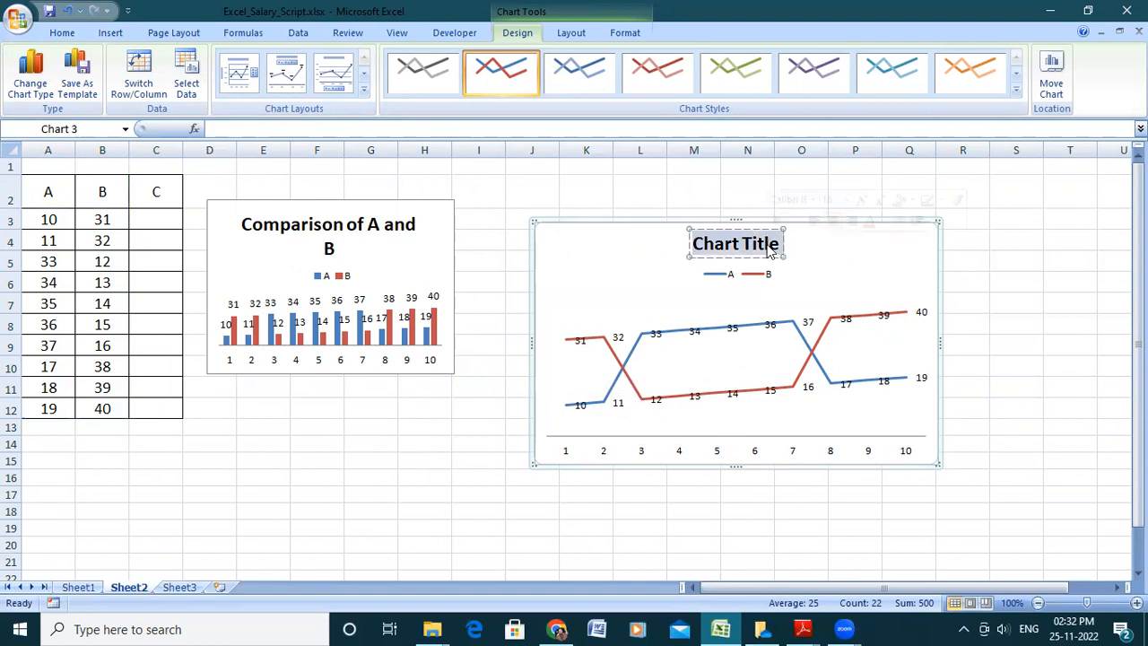
pyautogui.write('Li')
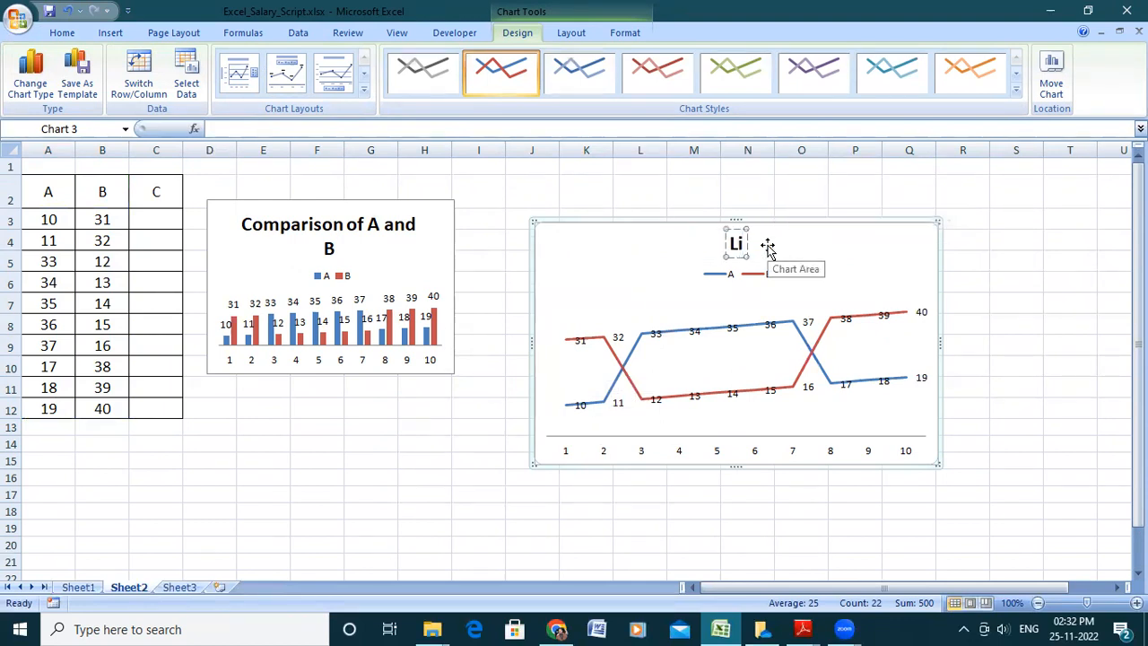
pyautogui.write('ne Ca')
pyautogui.press('BackSpace')
pyautogui.press('BackSpace')
pyautogui.press('BackSpace')
pyautogui.write('Chart')
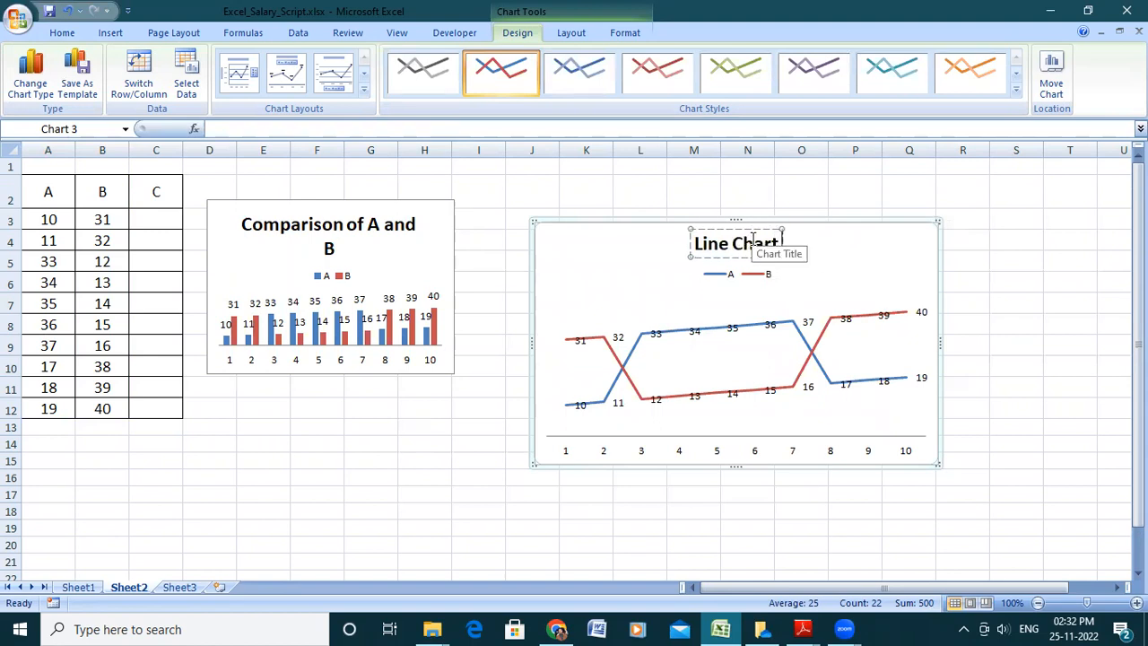
# Step: Extend the line chart's title to read "Line Chart Based Comparison"
pyautogui.write(' Based')
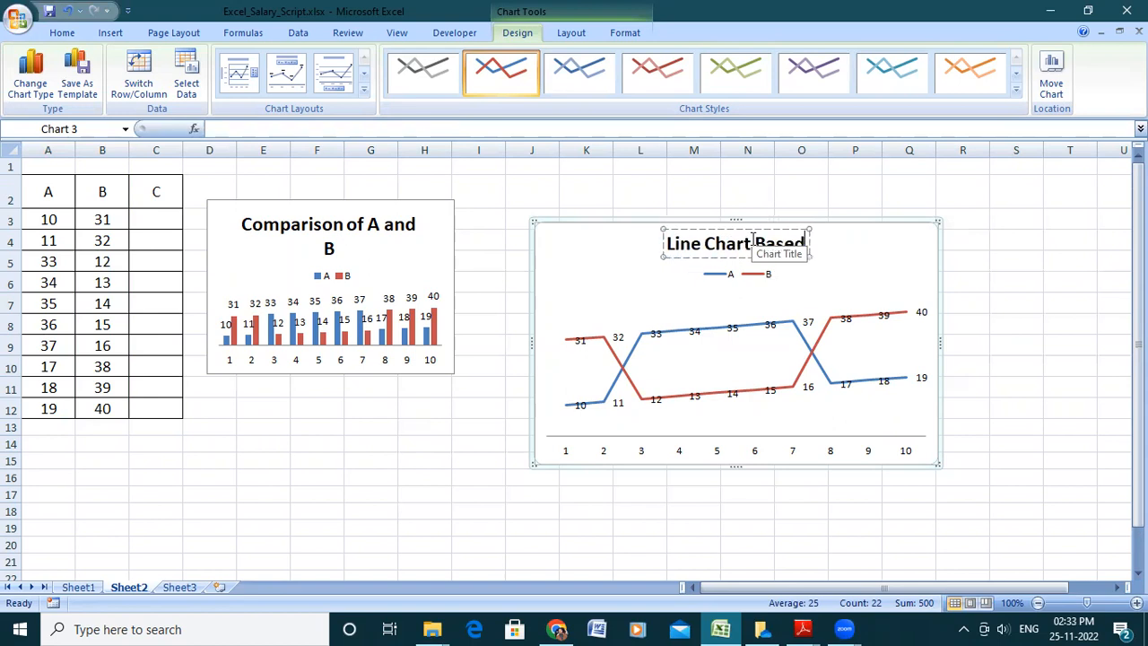
pyautogui.write(' Comparison')
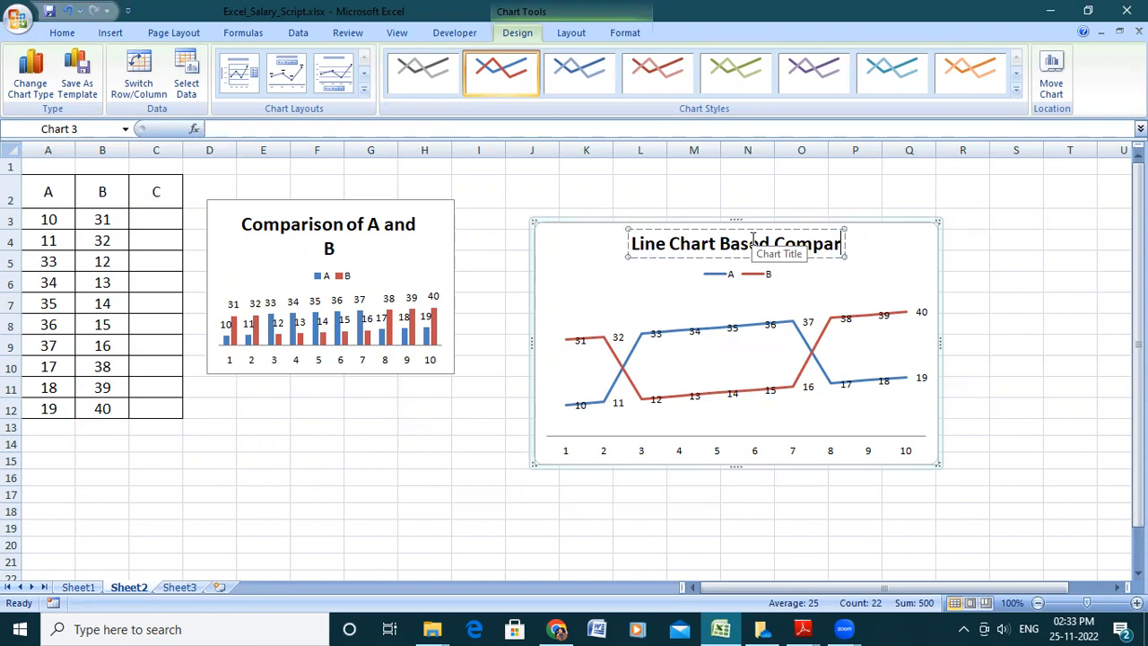
pyautogui.click(858, 285)
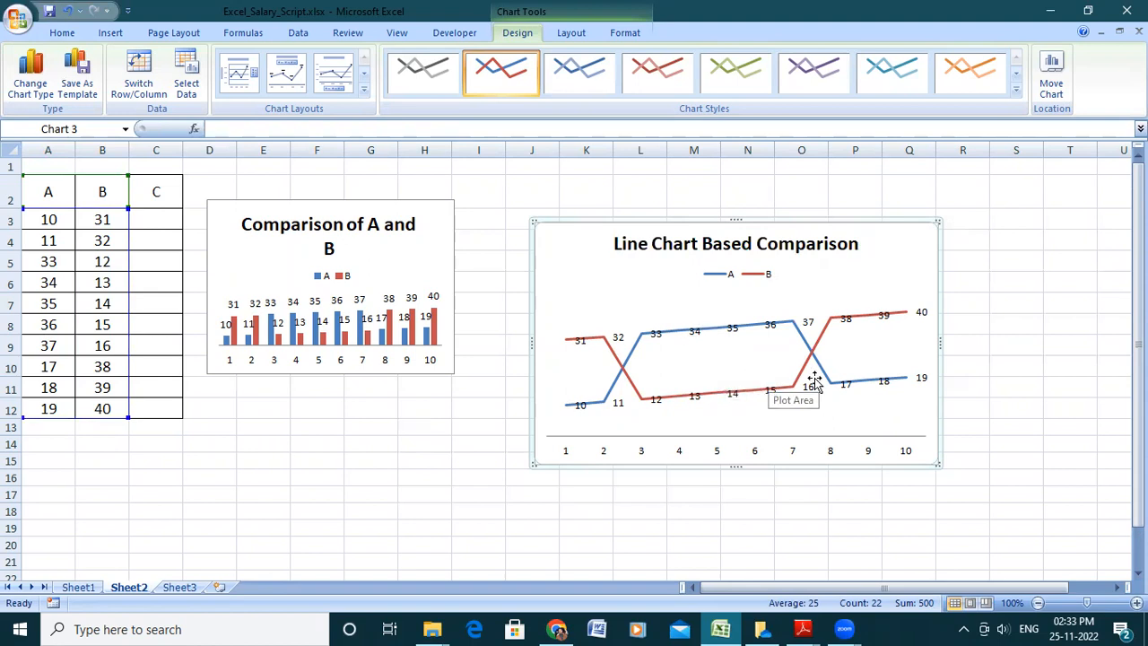
pyautogui.moveTo(868, 385)
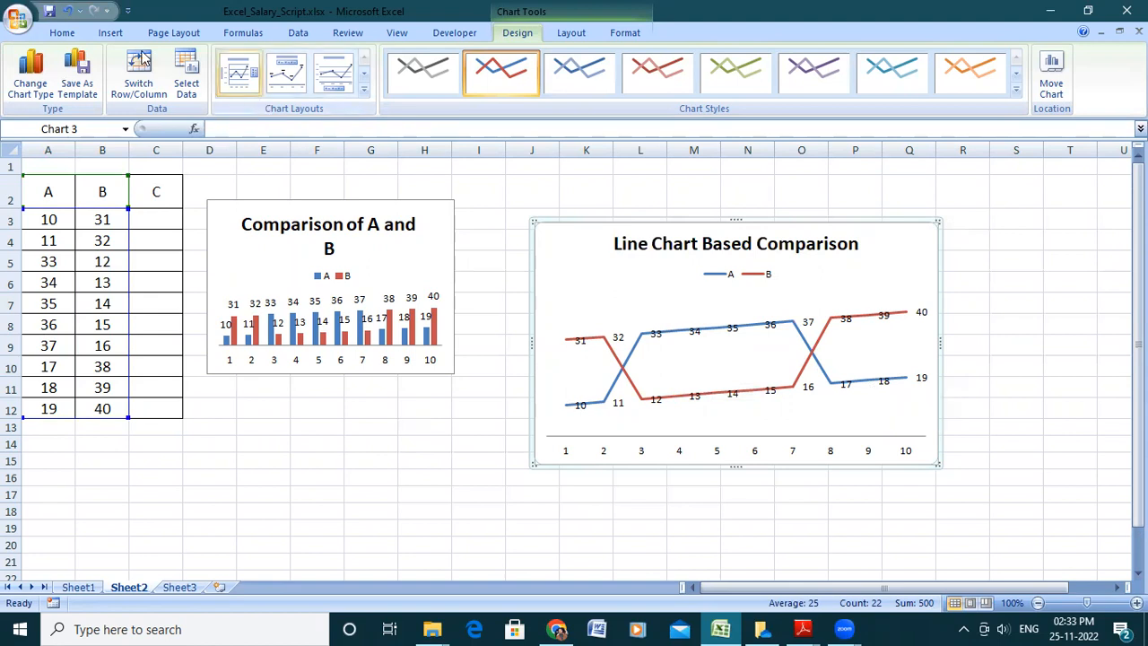
# Step: Shrink the line chart to about seven columns by seven and a half rows, ending level with the column chart's lower edge
pyautogui.click(59, 212)
pyautogui.click(661, 249)
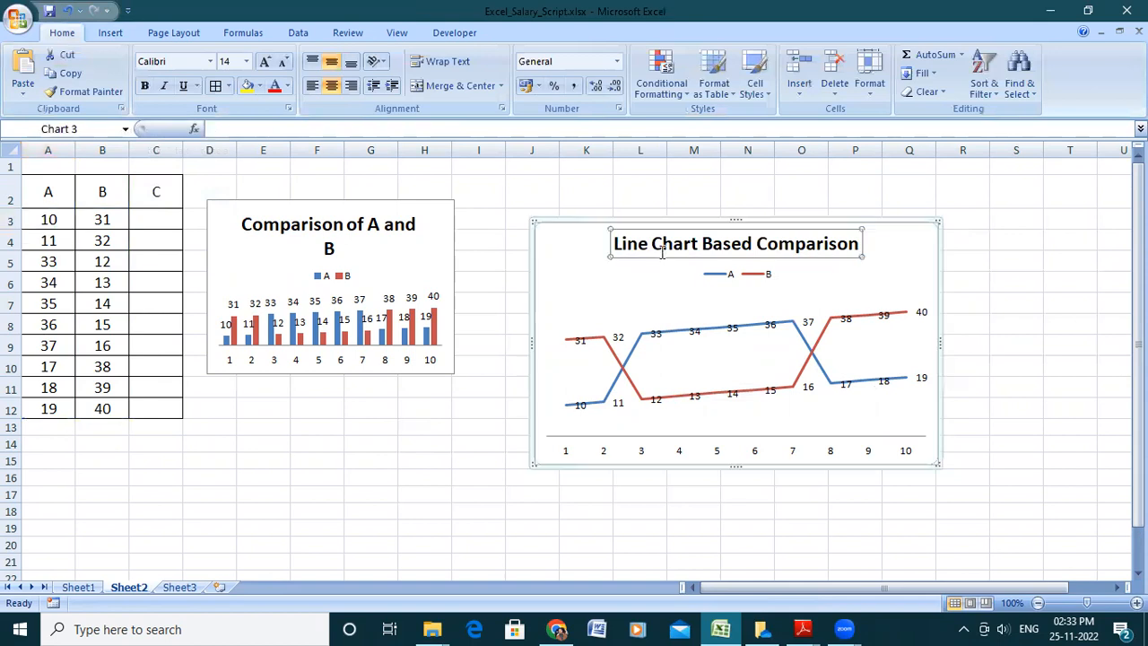
pyautogui.moveTo(938, 464); pyautogui.dragTo(882, 359)
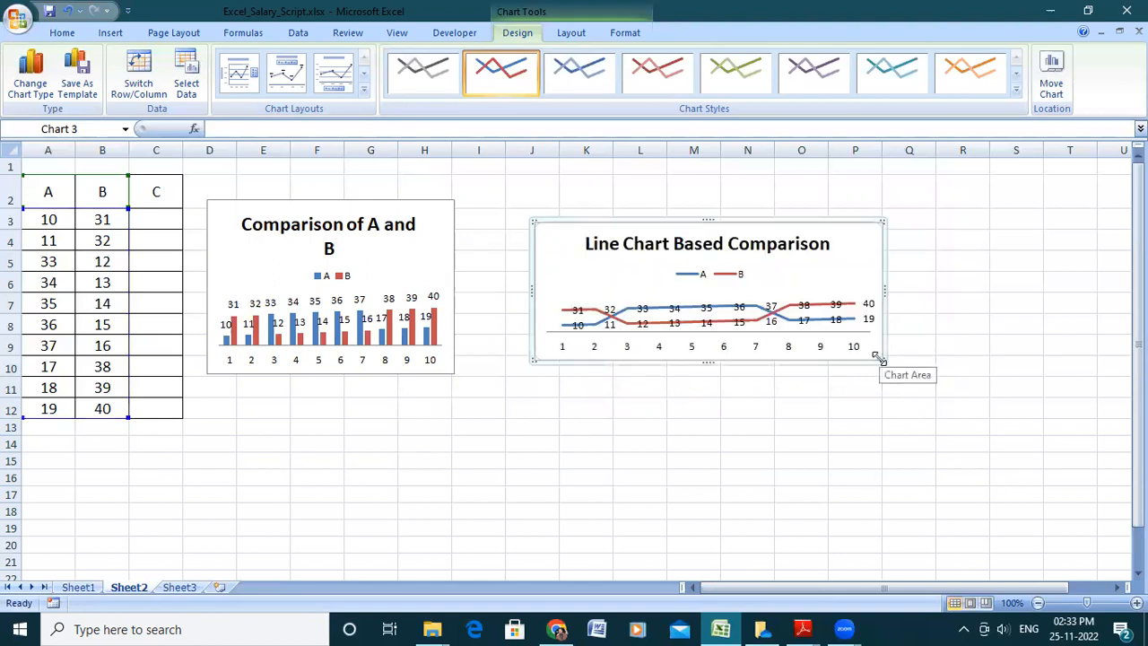
pyautogui.moveTo(881, 361); pyautogui.dragTo(900, 375)
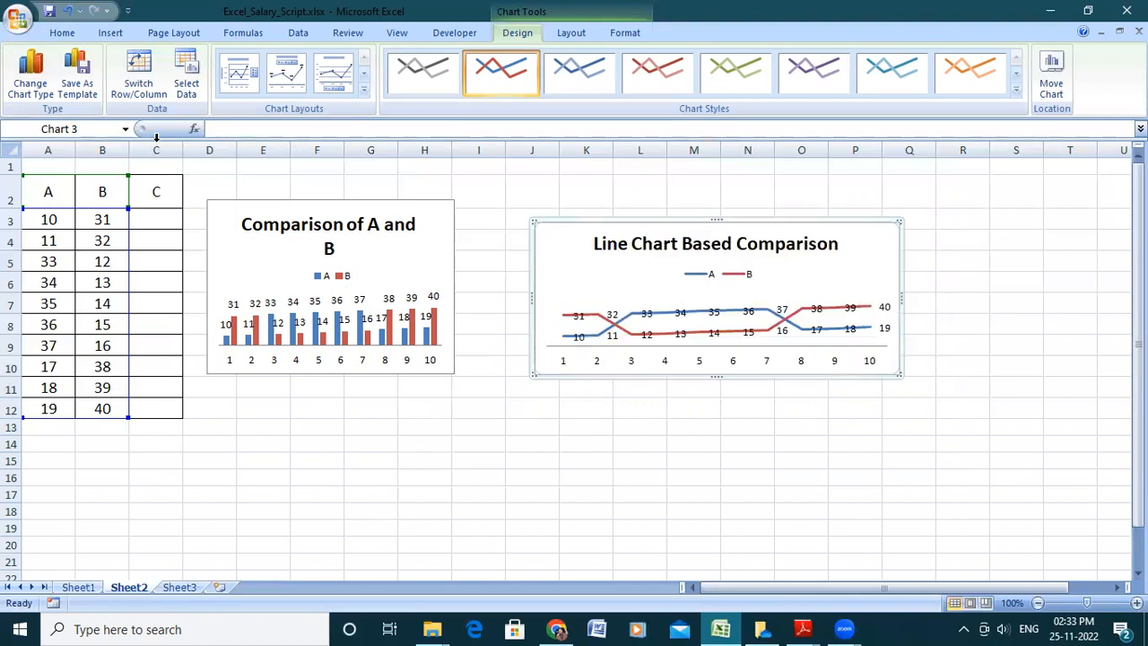
# Step: Try a 2-D pie chart on the A and B data in A2:B12, and undo the insertion
pyautogui.moveTo(52, 191); pyautogui.dragTo(118, 402)
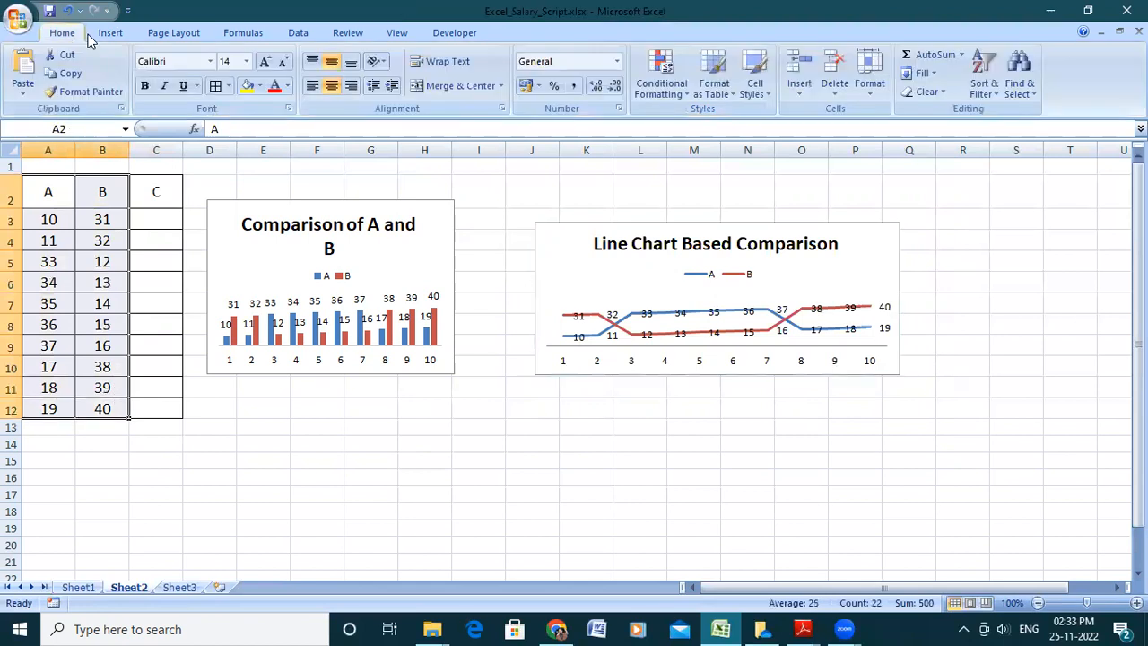
pyautogui.click(108, 33)
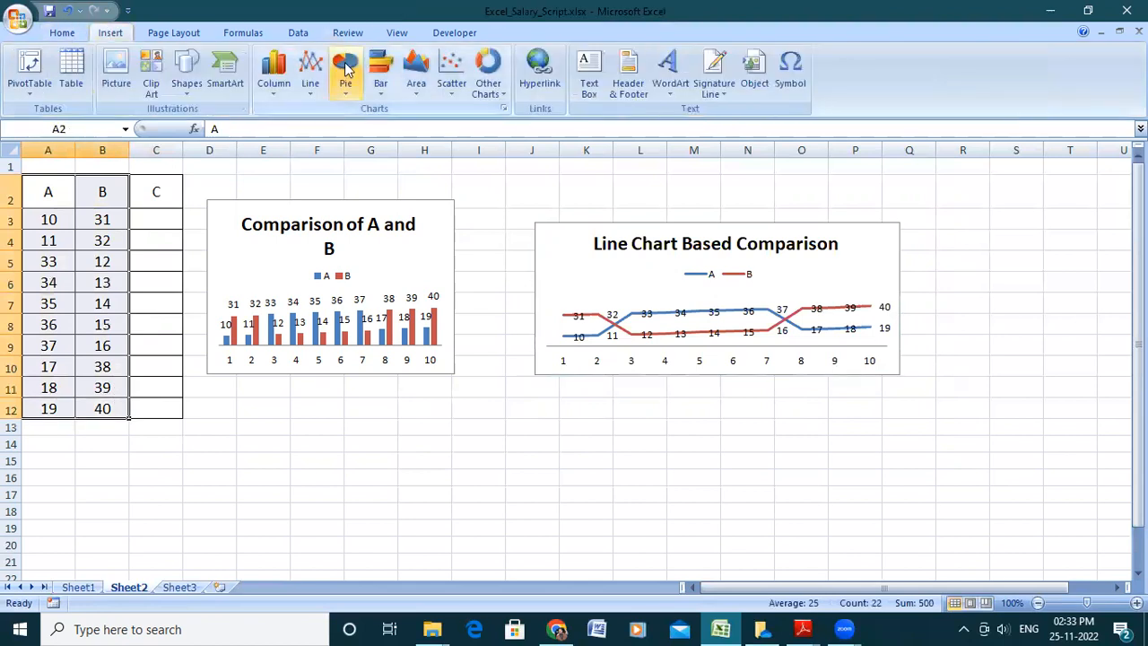
pyautogui.click(347, 70)
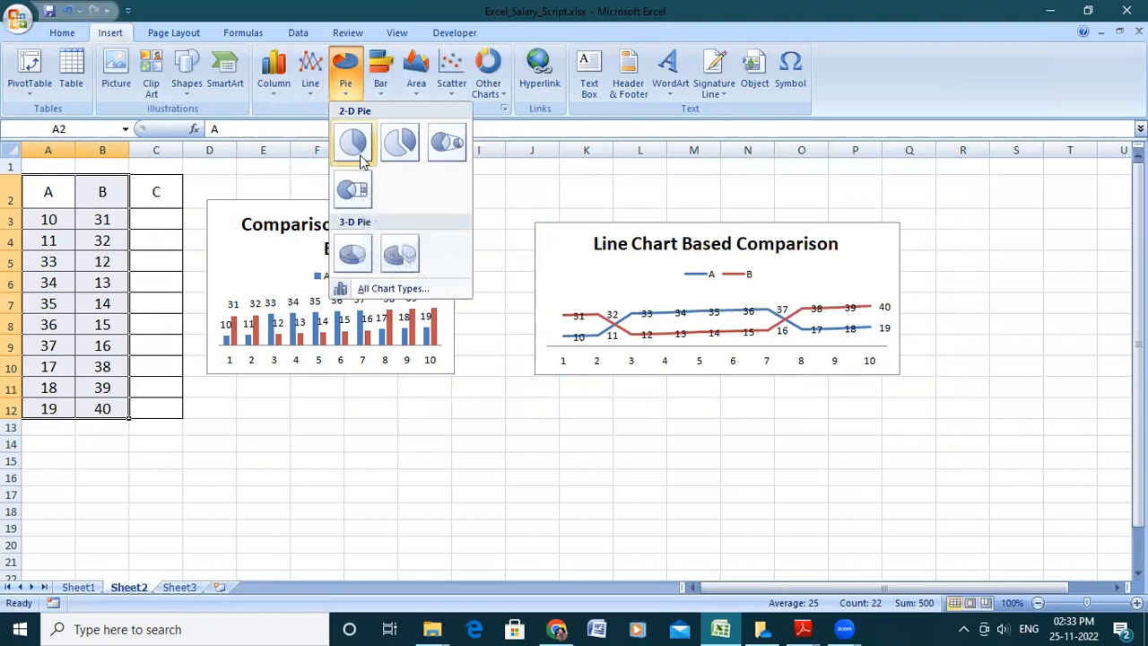
pyautogui.click(360, 157)
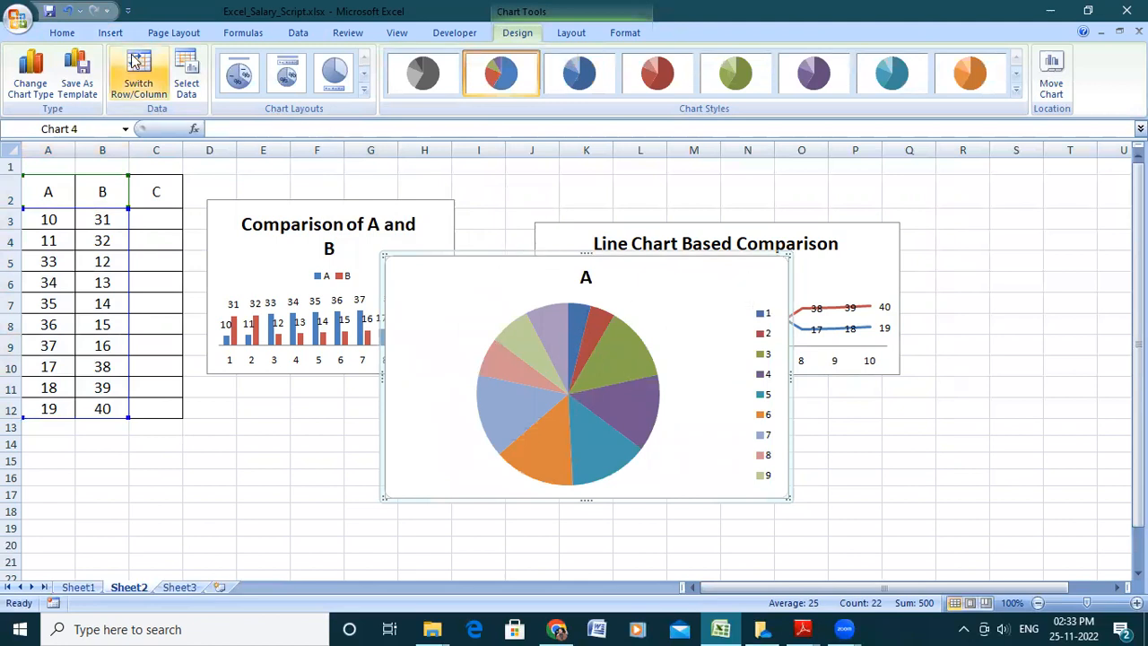
pyautogui.click(68, 12)
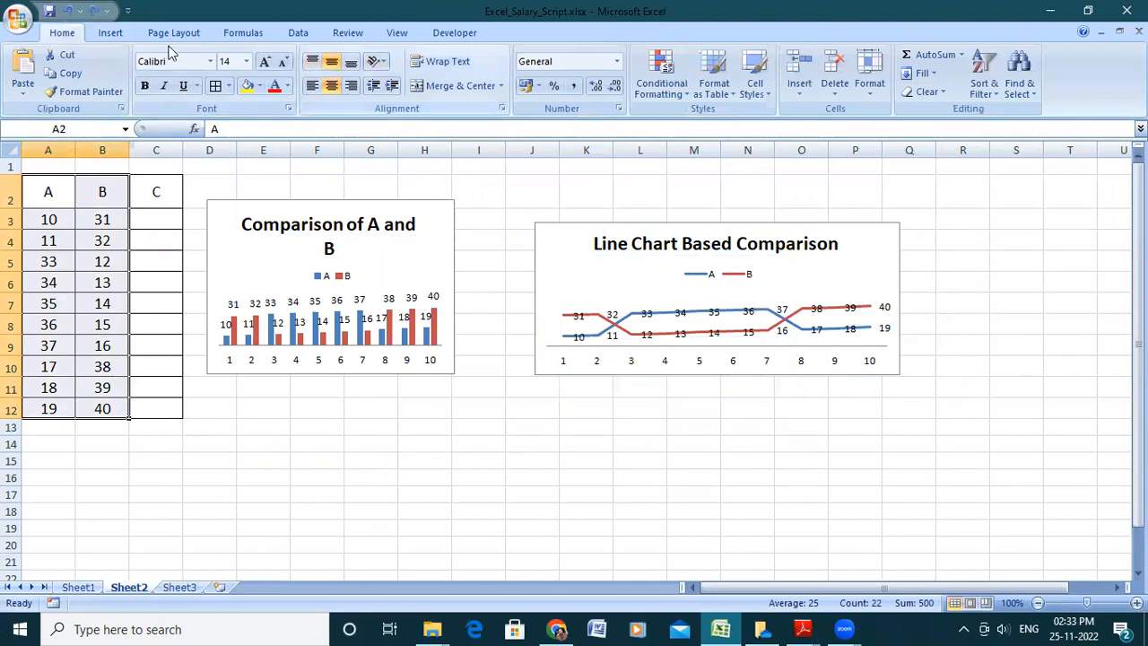
# Step: Insert a plain 2-D pie chart from the A and B data in A2:B12
pyautogui.click(116, 33)
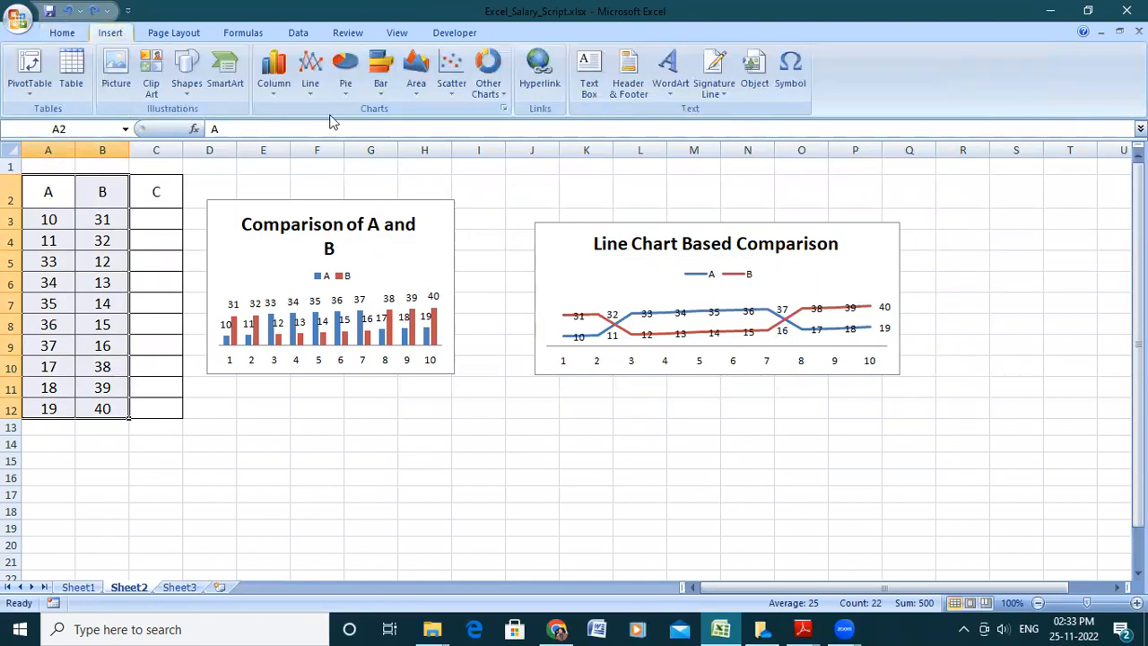
pyautogui.click(353, 94)
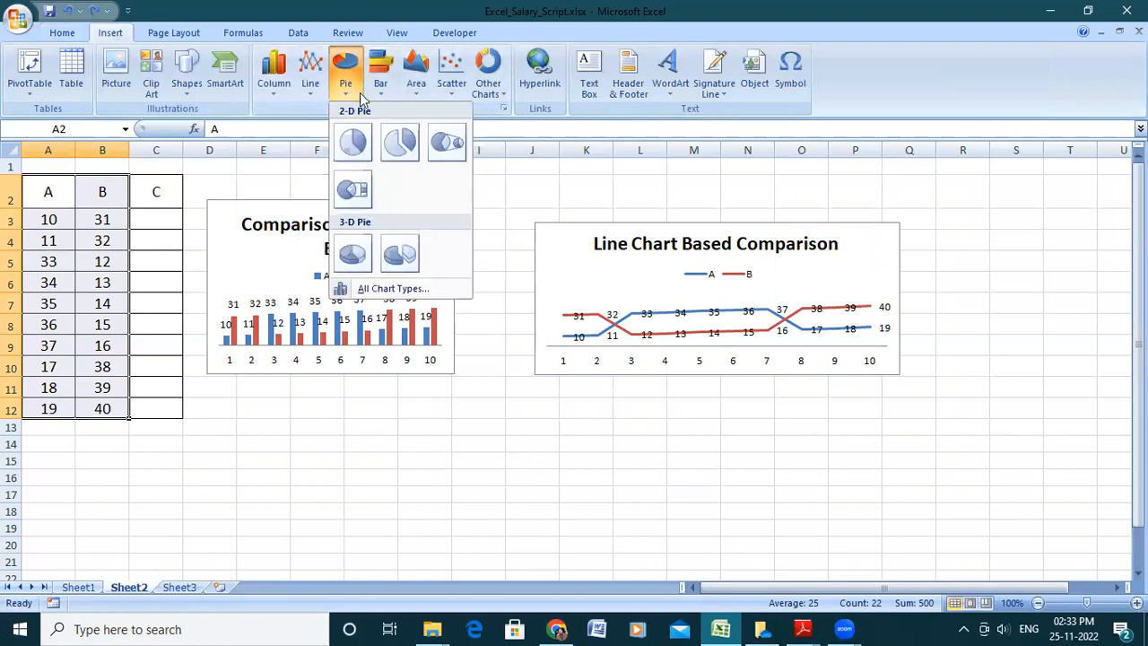
pyautogui.click(354, 143)
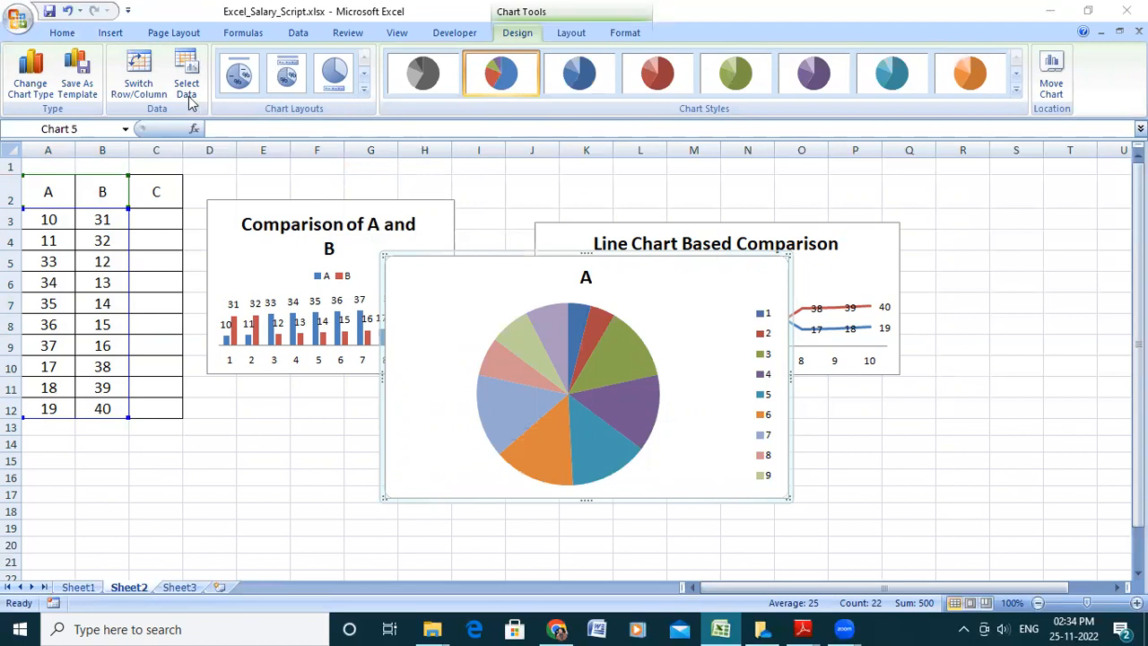
# Step: Insert an exploded pie chart from A2:B12 and change its type to exploded 3-D pie
pyautogui.moveTo(46, 190); pyautogui.dragTo(124, 409)
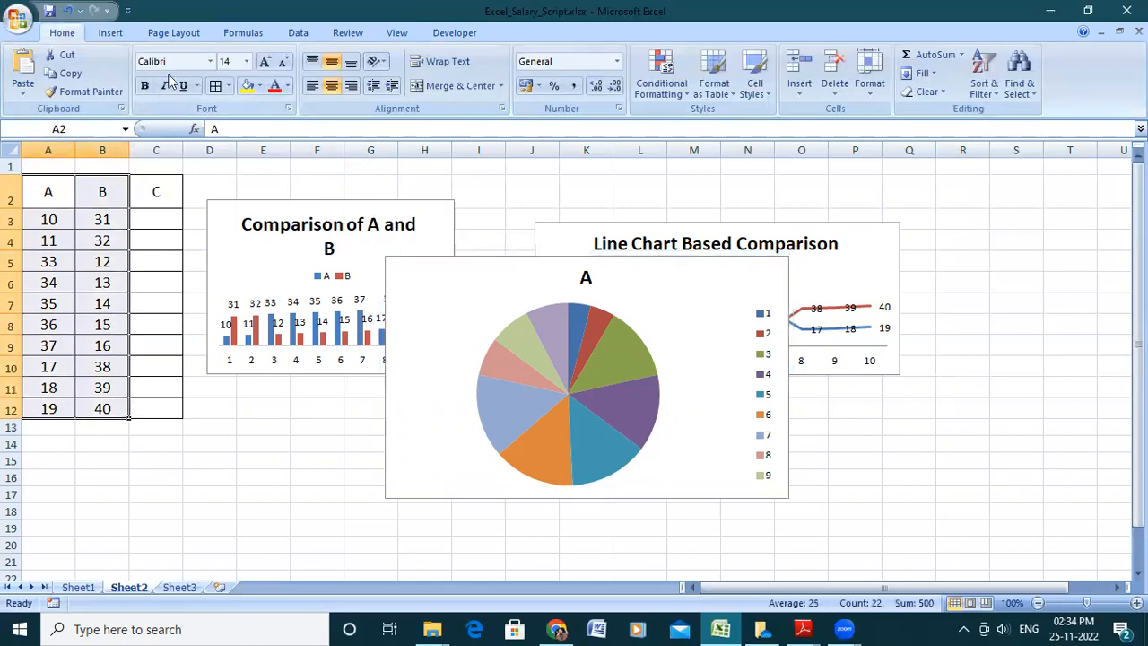
pyautogui.click(109, 35)
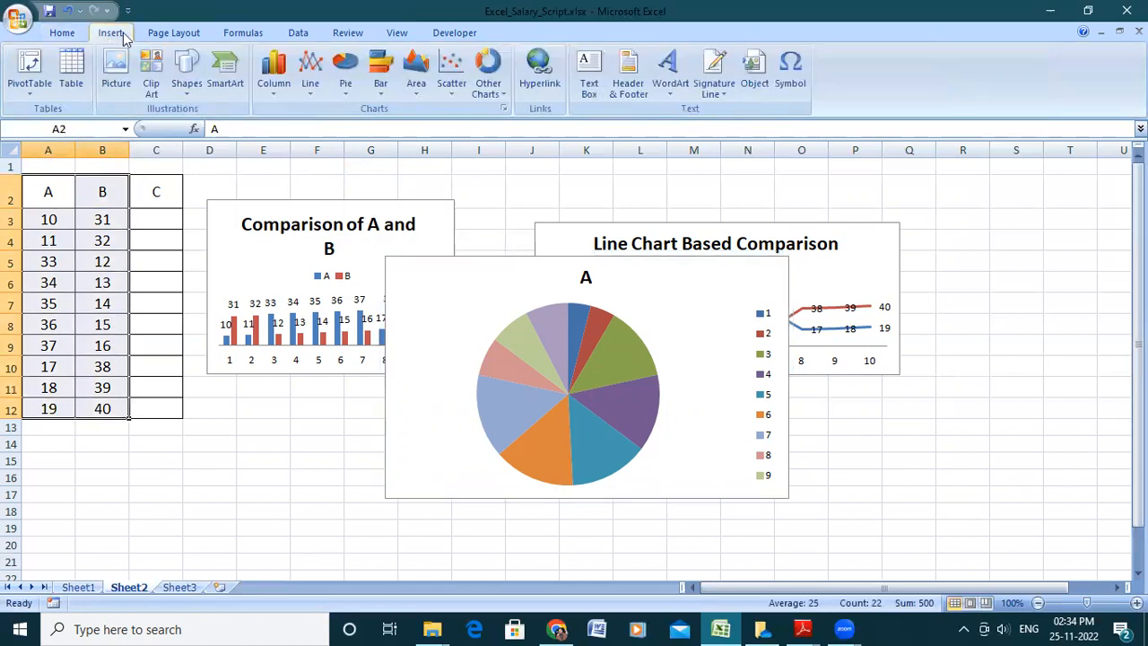
pyautogui.click(347, 81)
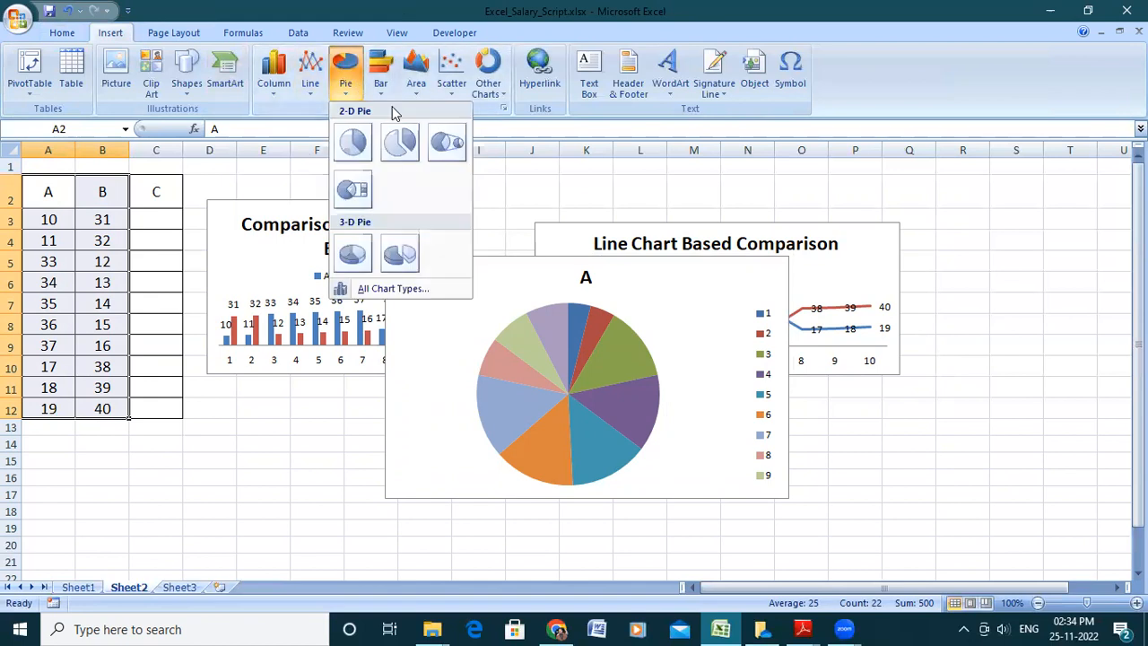
pyautogui.click(404, 156)
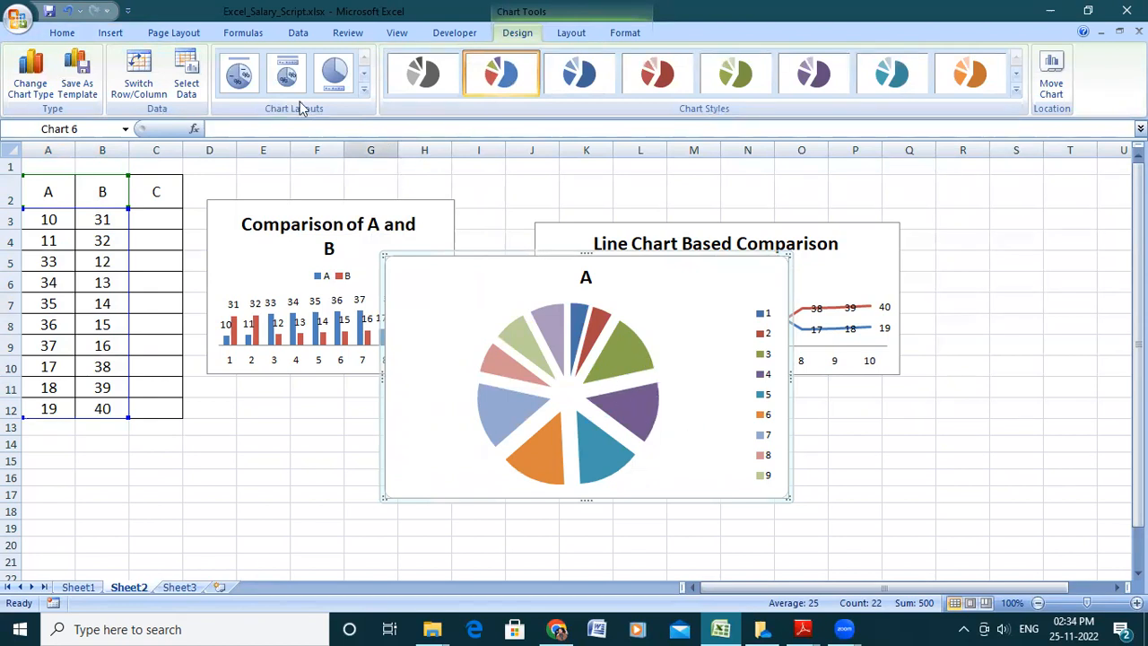
pyautogui.click(110, 33)
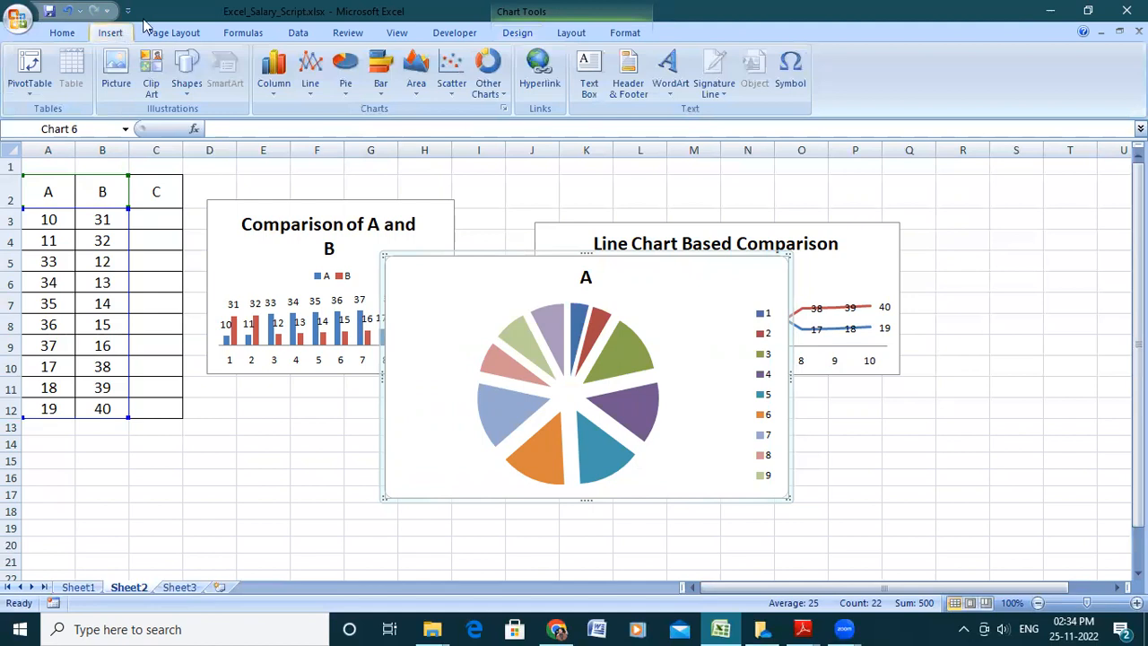
pyautogui.click(355, 97)
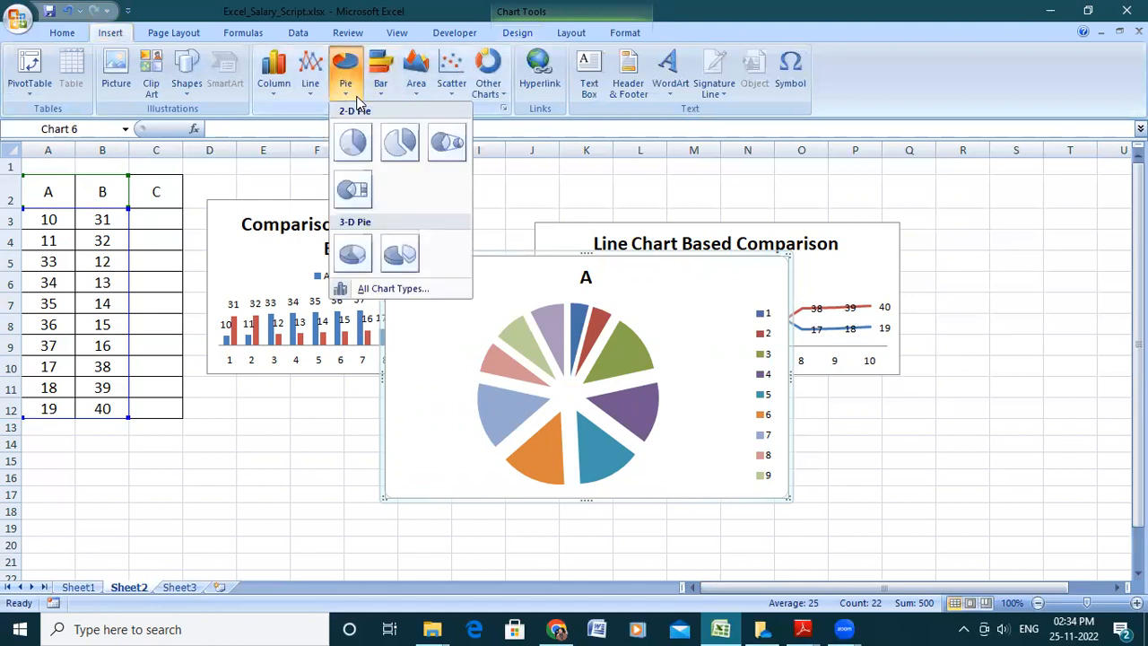
pyautogui.click(407, 258)
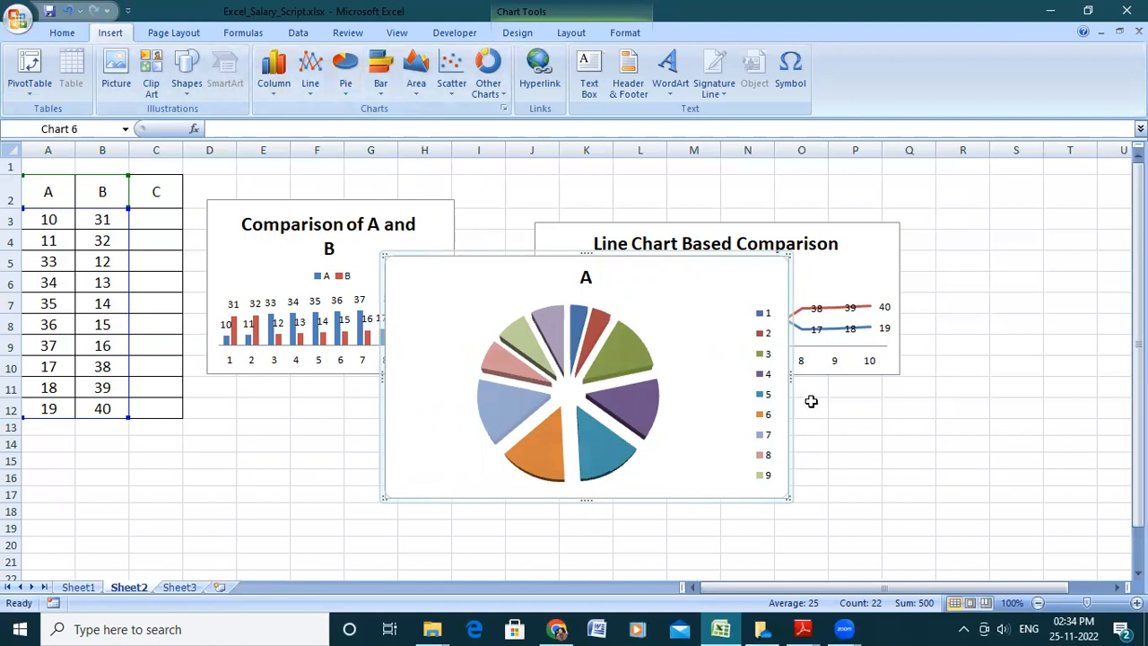
# Step: Shrink the exploded pie chart to about four and a half columns by six rows, and move it beyond the line chart, starting in column Q
pyautogui.moveTo(789, 376); pyautogui.dragTo(623, 377)
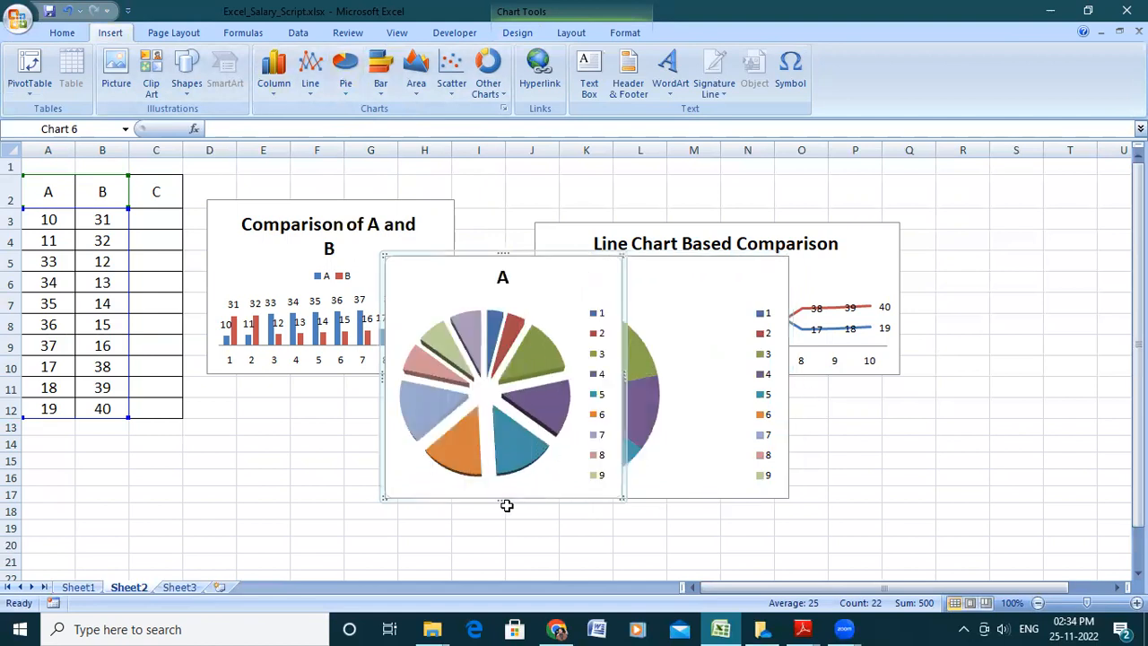
pyautogui.moveTo(502, 502); pyautogui.dragTo(526, 390)
pyautogui.click(514, 286)
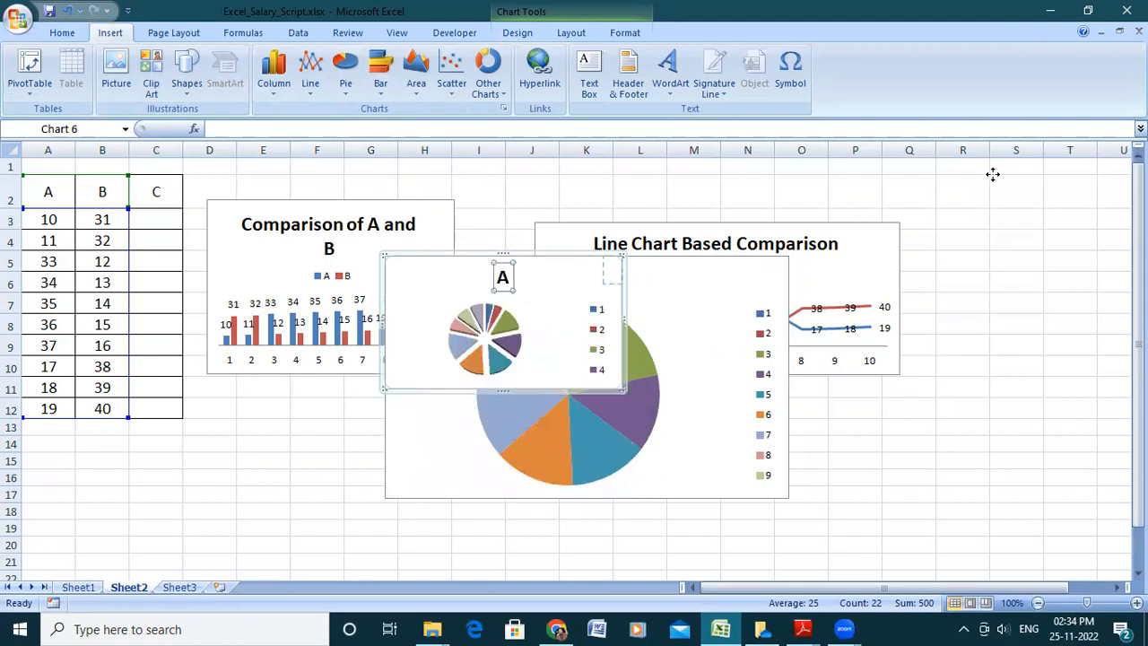
pyautogui.moveTo(502, 277); pyautogui.dragTo(1071, 193)
# Step: Delete the plain 2-D pie chart that overlaps the column and line charts
pyautogui.click(887, 460)
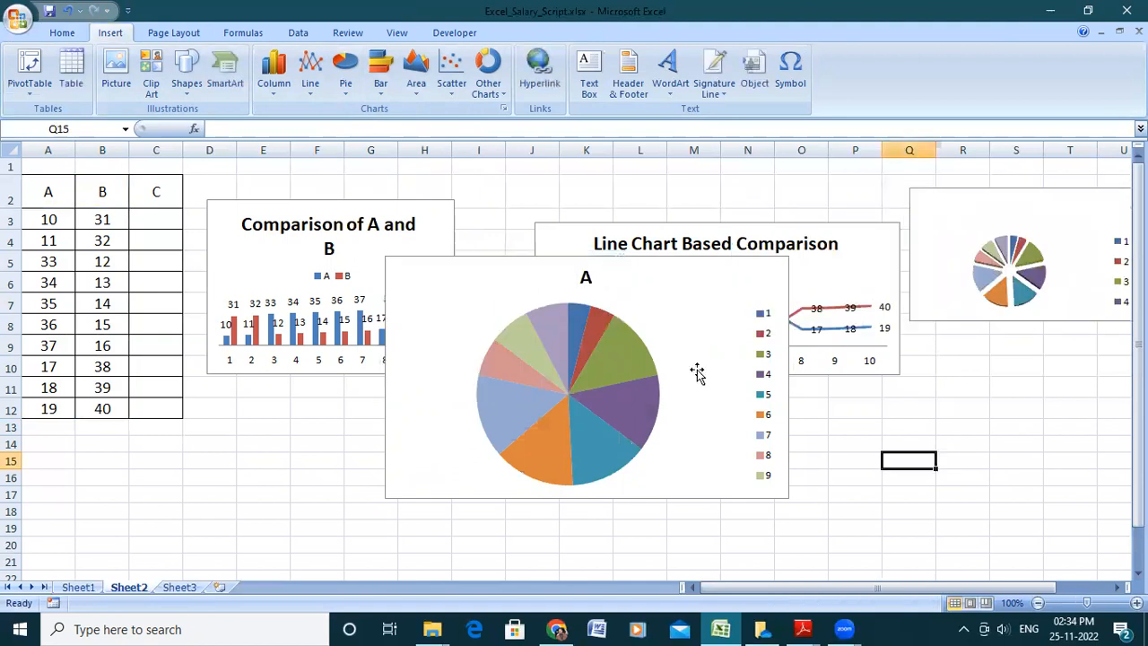
pyautogui.click(697, 373)
pyautogui.press('Delete')
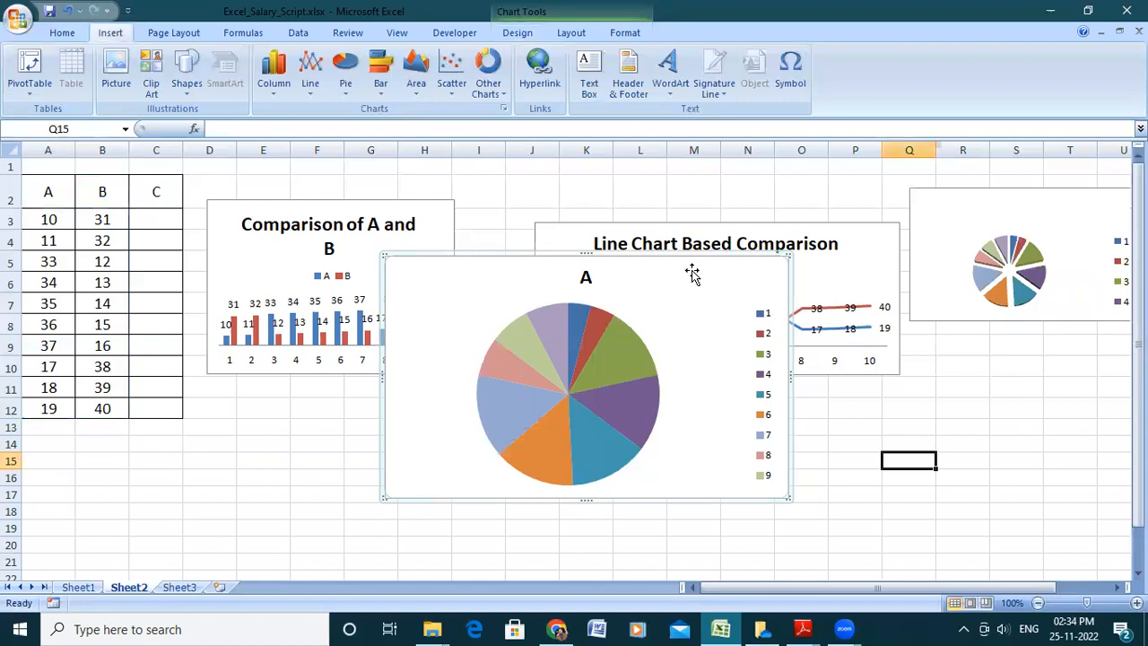
# Step: Insert a 2-D clustered bar chart from A2:B12 and apply the layout with a title, top legend and data labels
pyautogui.moveTo(43, 199); pyautogui.dragTo(98, 408)
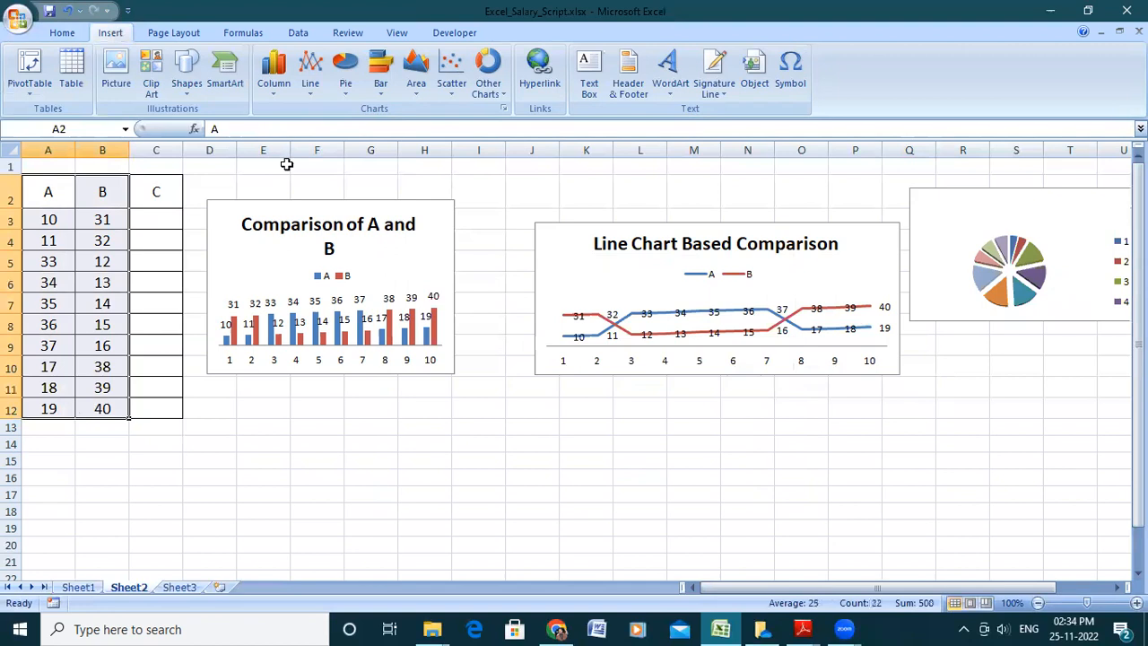
pyautogui.click(377, 85)
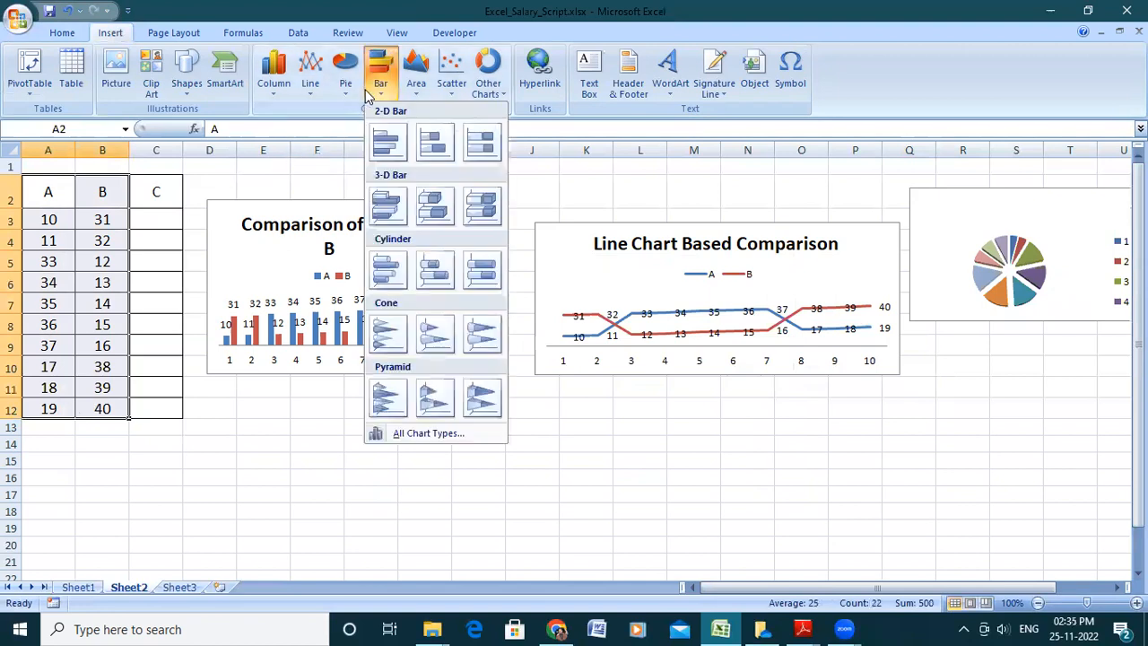
pyautogui.click(387, 144)
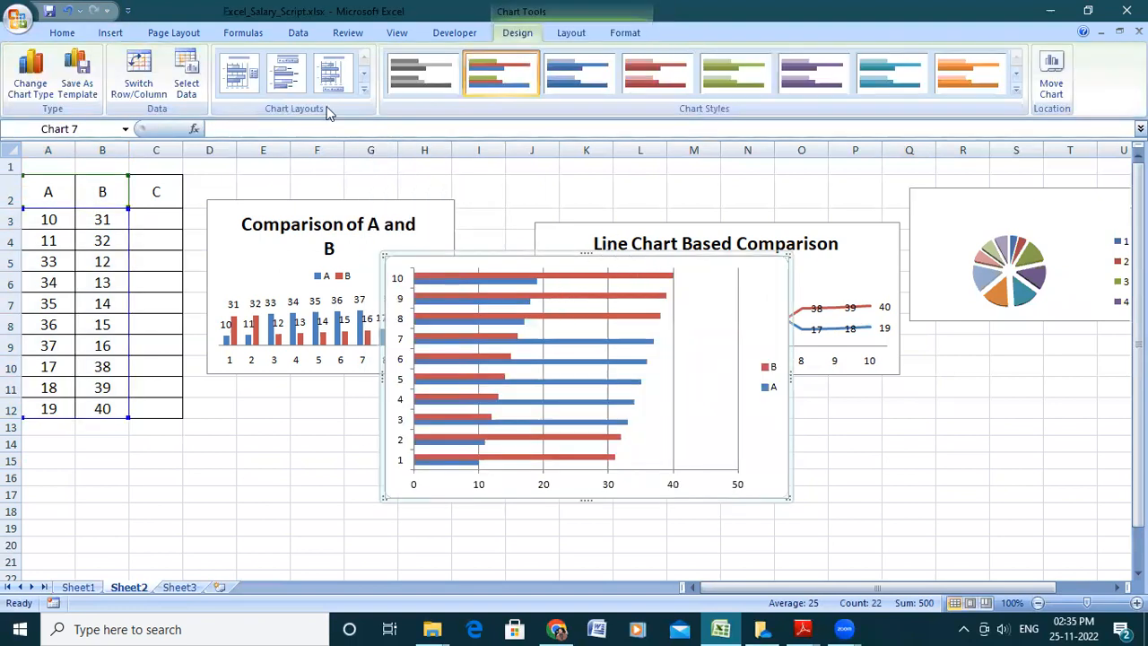
pyautogui.click(286, 73)
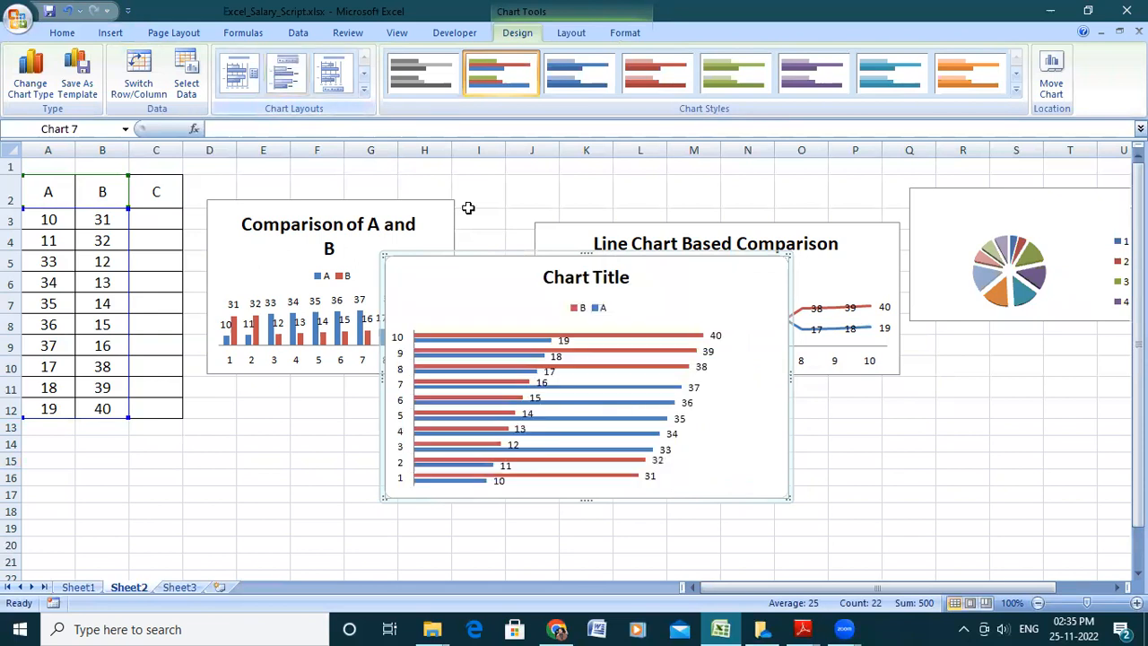
# Step: Replace the bar chart's title with "BAR CHART BASED COMPARISON"
pyautogui.click(594, 273)
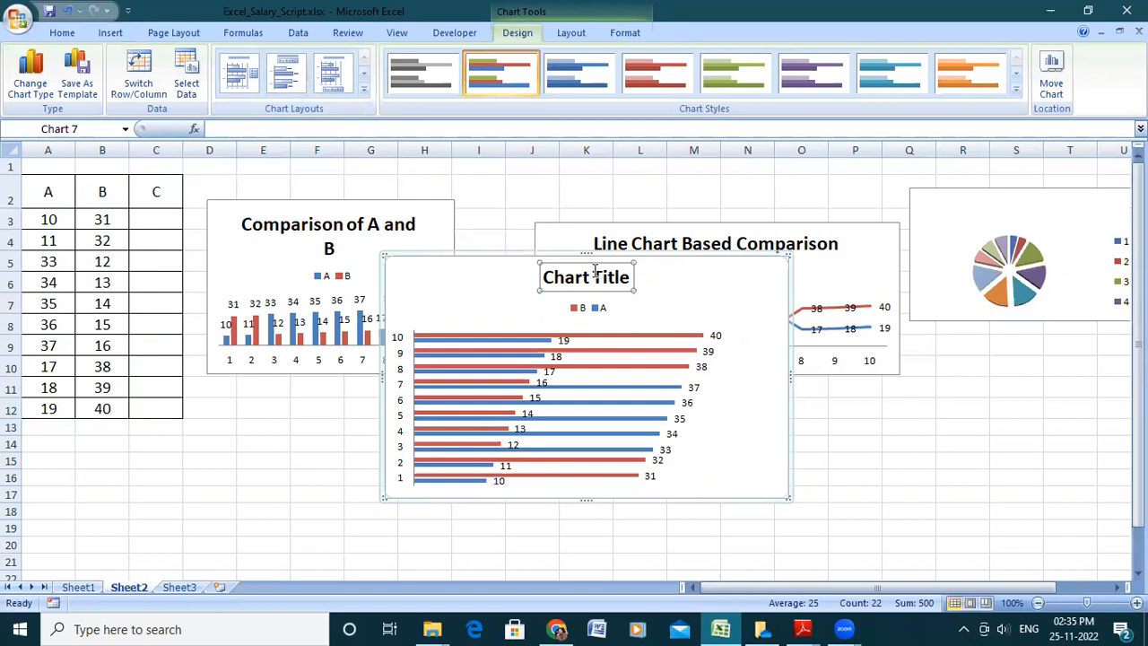
pyautogui.moveTo(548, 277); pyautogui.dragTo(639, 278)
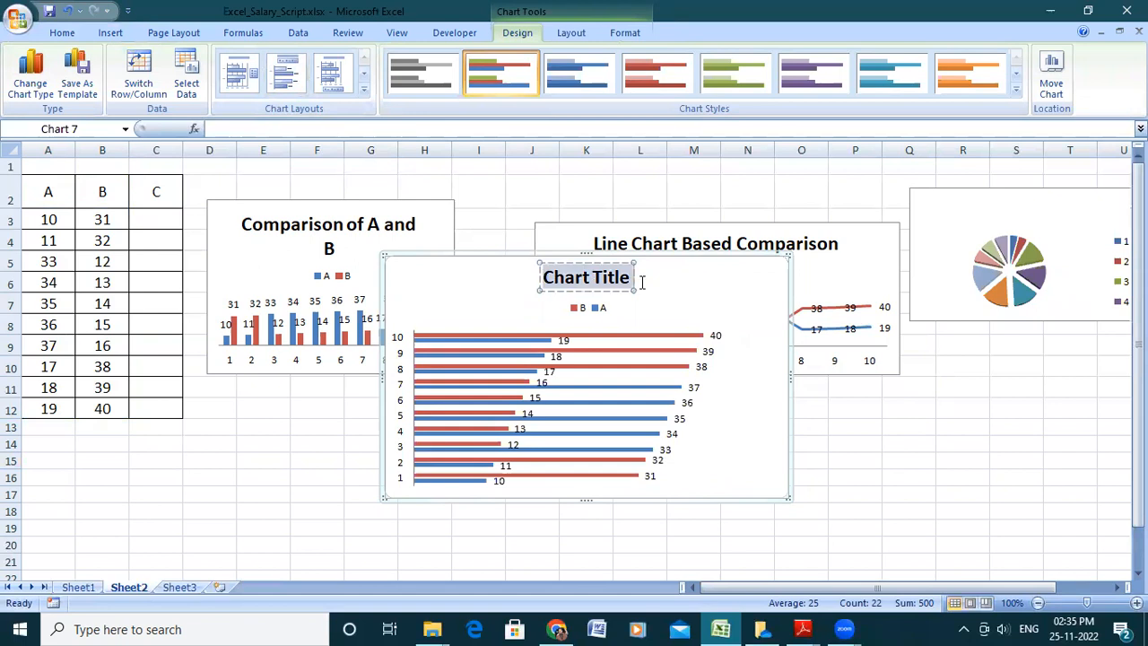
pyautogui.write('B')
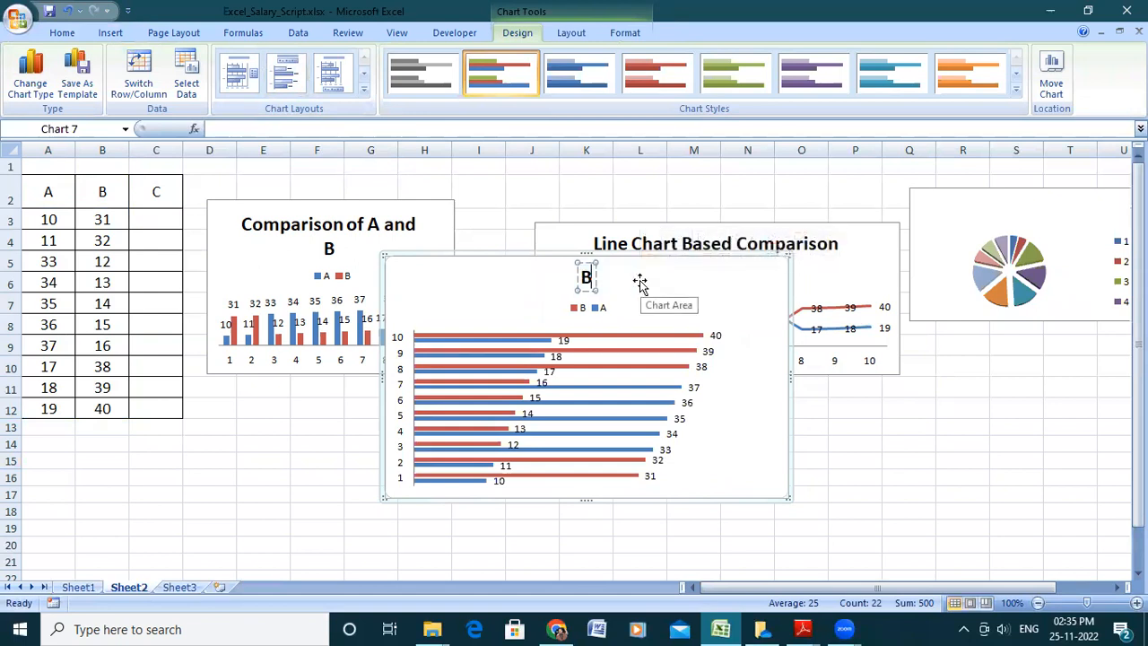
pyautogui.write('AR CHART')
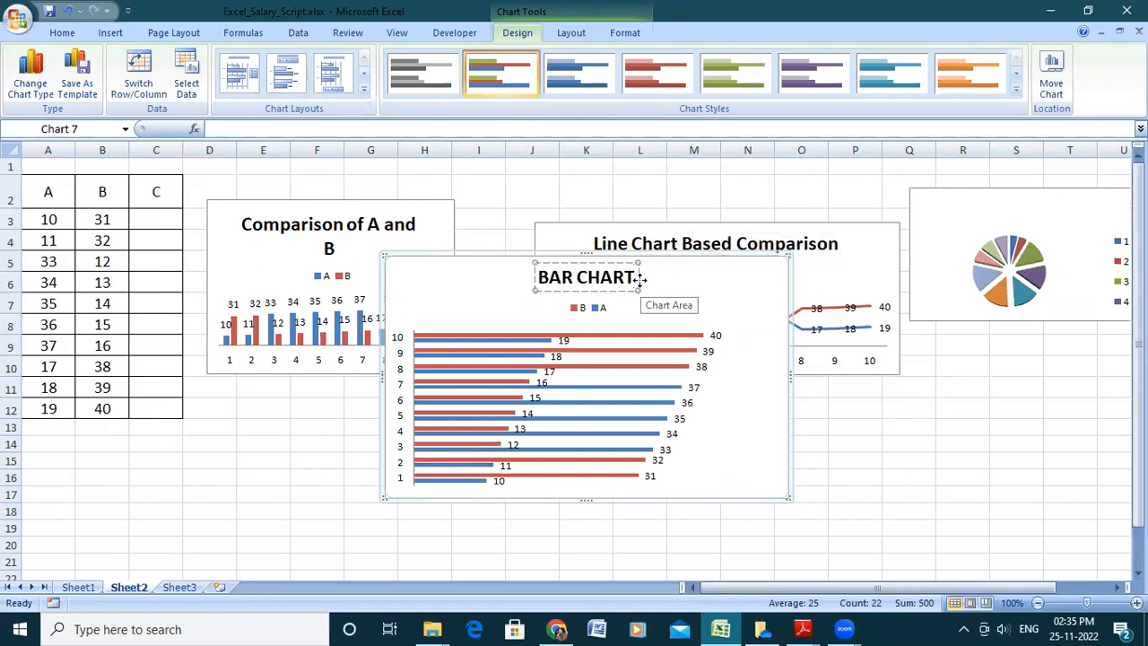
pyautogui.write(' BASED C')
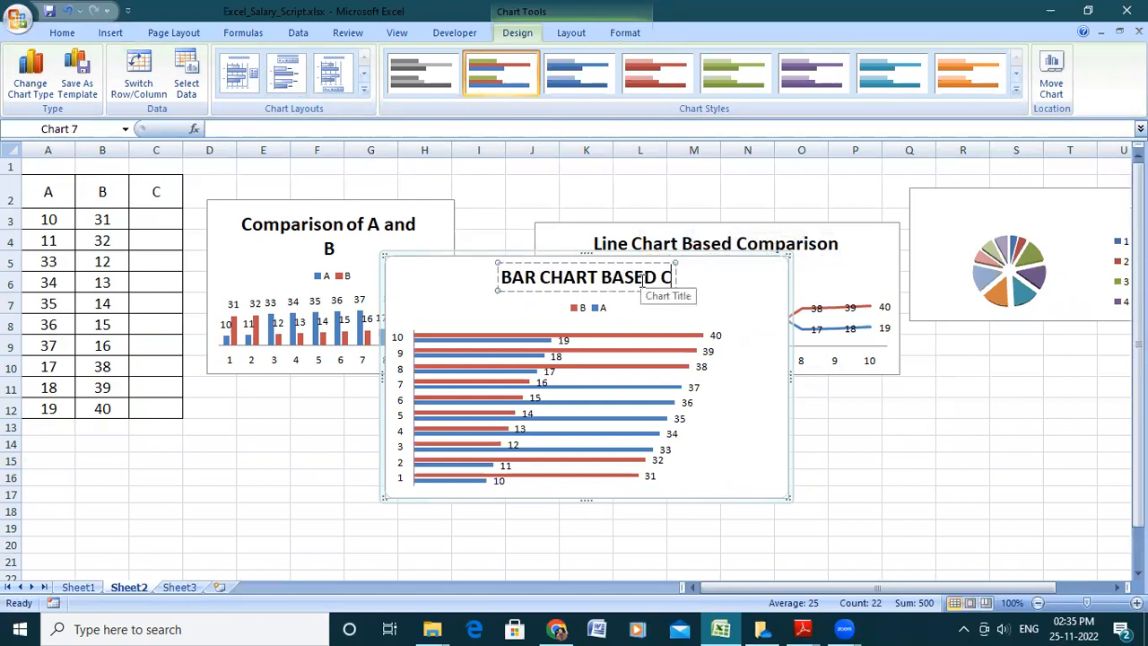
pyautogui.write('OMPARI')
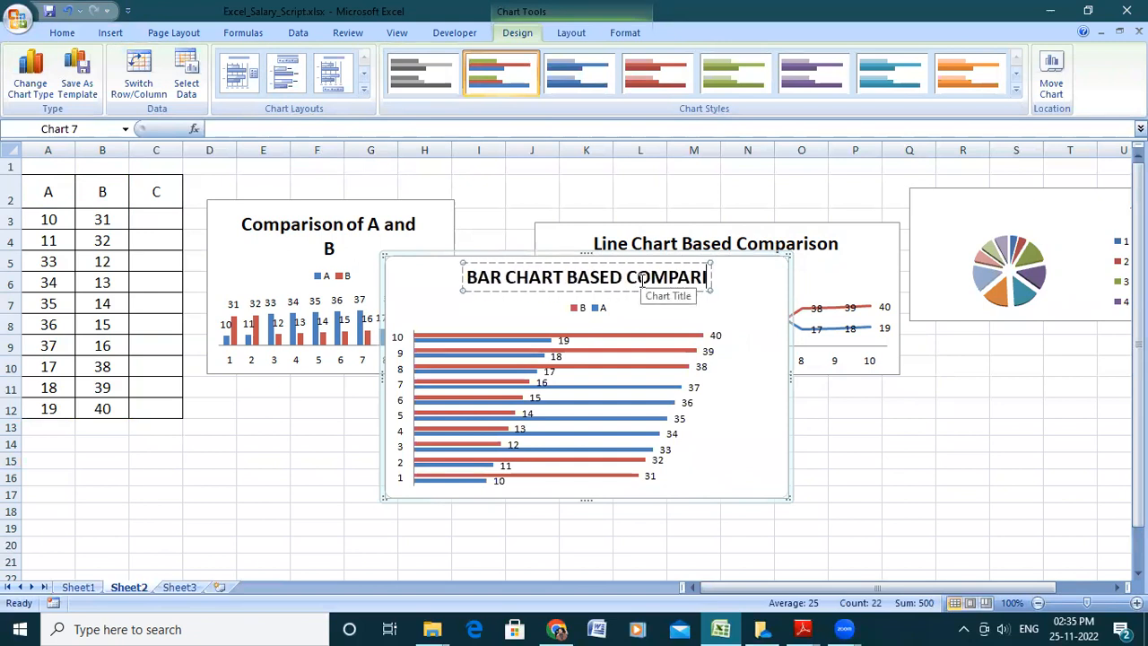
pyautogui.write('SON')
pyautogui.click(834, 404)
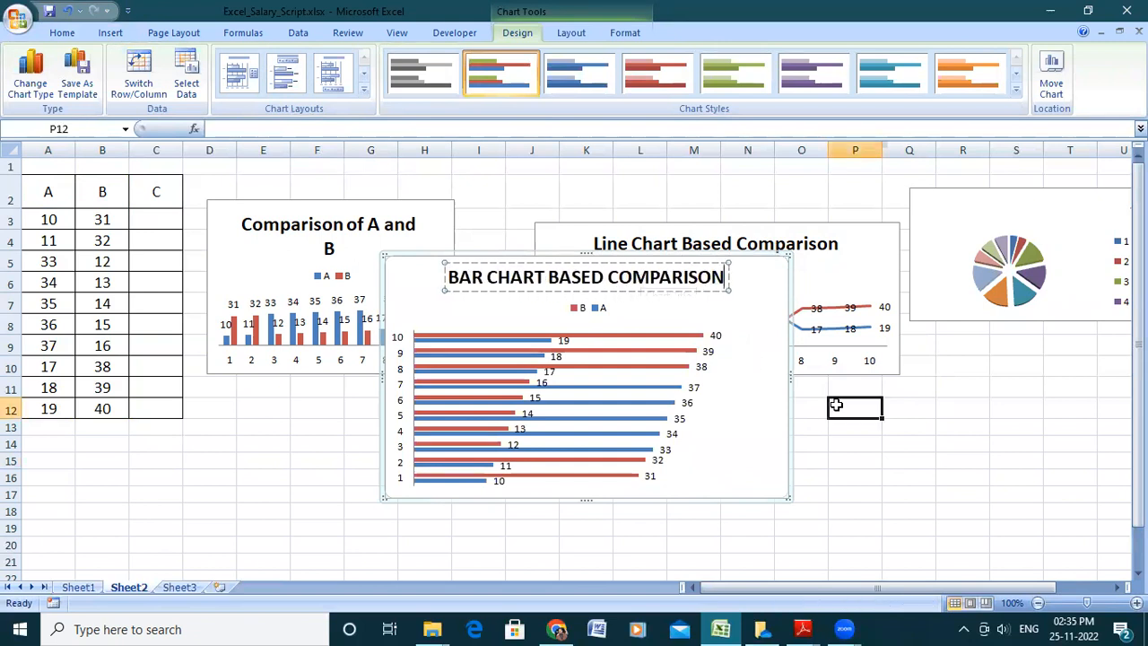
# Step: Shrink the bar chart to about five and a half columns by eight rows and move it below the line chart, starting in column O
pyautogui.click(779, 490)
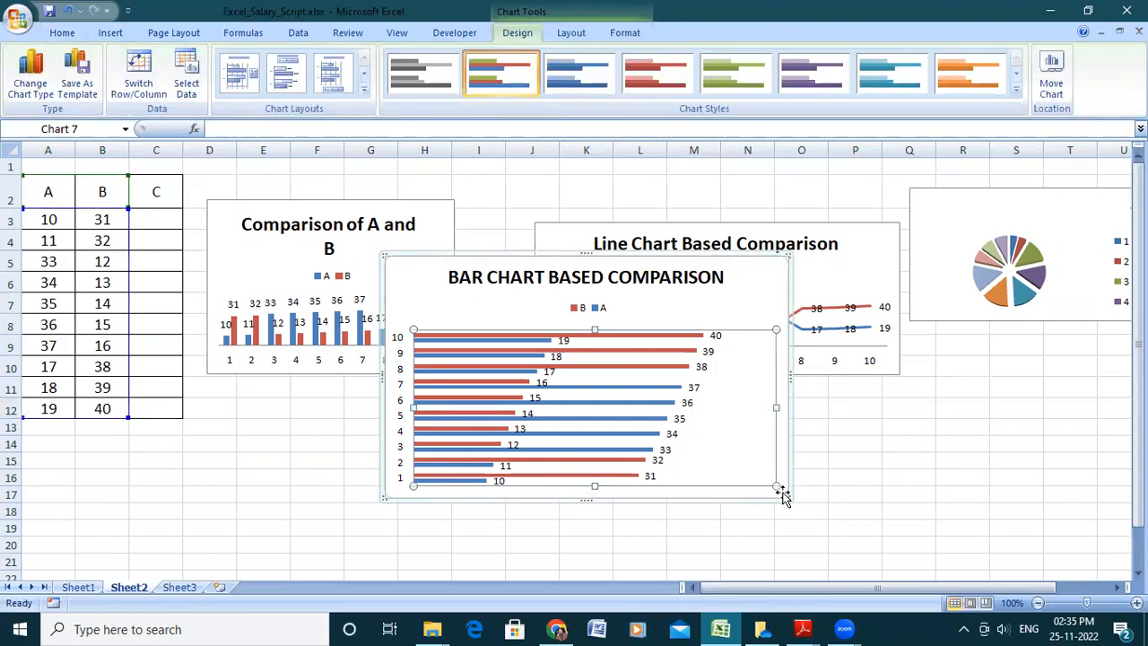
pyautogui.moveTo(785, 495); pyautogui.dragTo(678, 417)
pyautogui.click(584, 267)
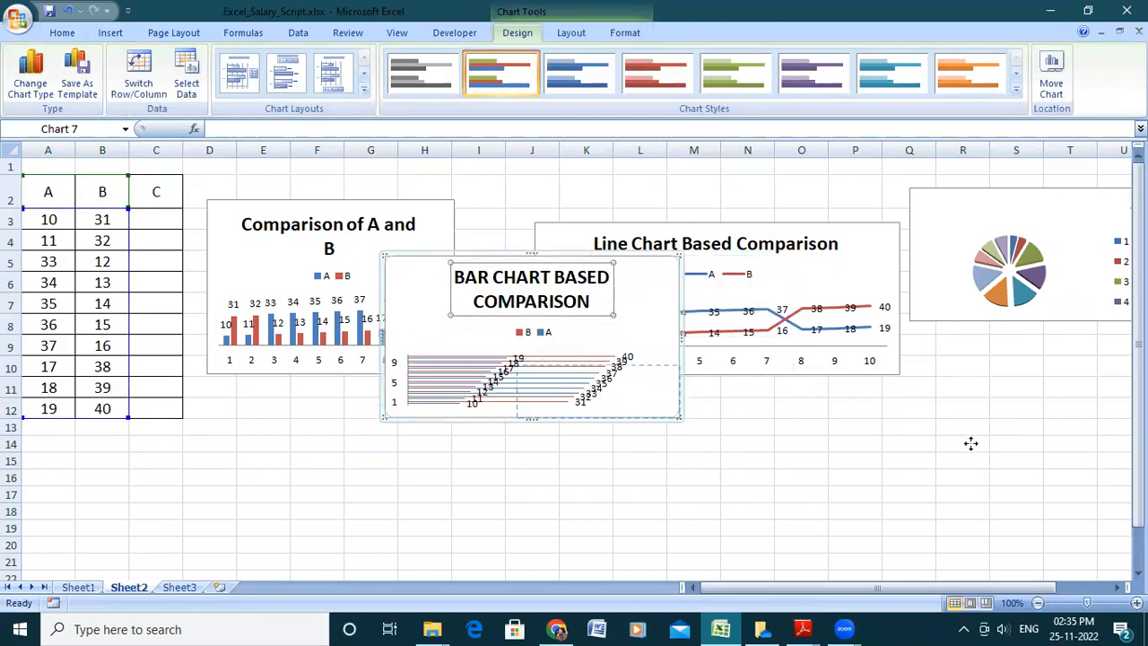
pyautogui.moveTo(971, 443); pyautogui.dragTo(971, 443)
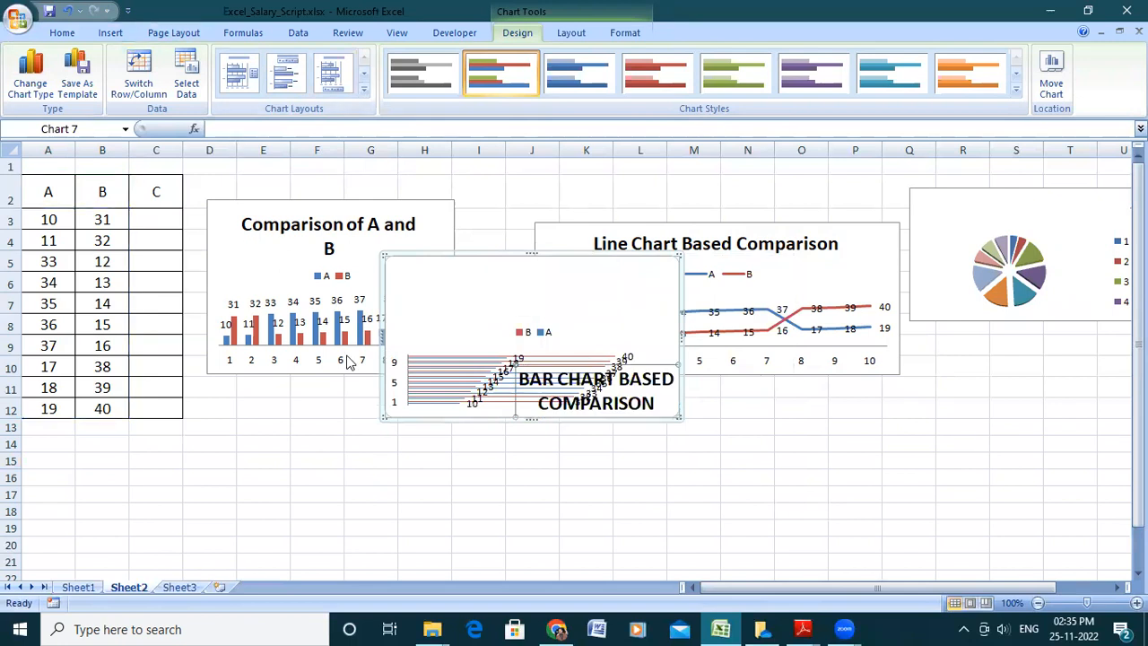
pyautogui.click(125, 223)
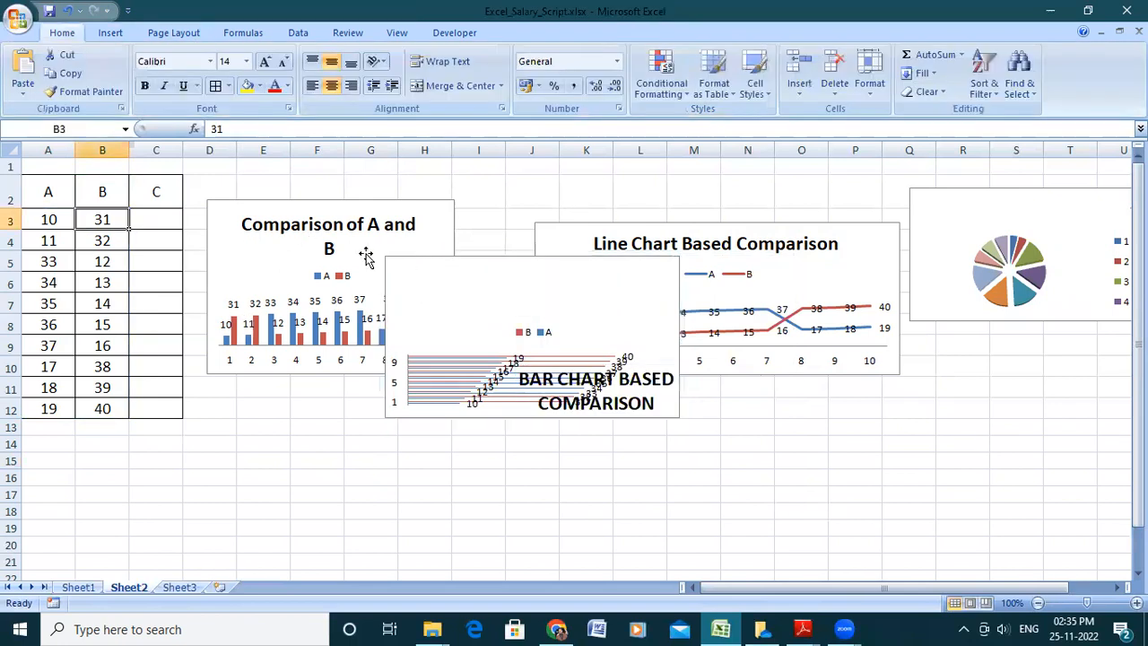
pyautogui.moveTo(413, 255); pyautogui.dragTo(833, 421)
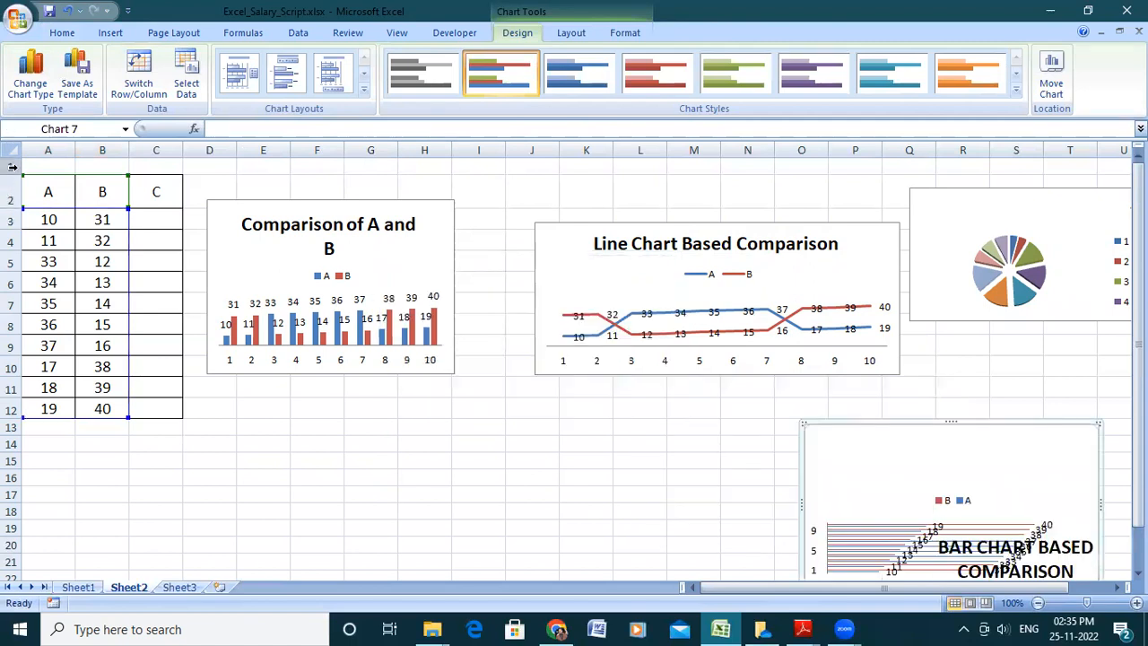
# Step: Insert a basic 2-D area chart from A2:B12
pyautogui.moveTo(41, 185); pyautogui.dragTo(118, 400)
pyautogui.click(111, 34)
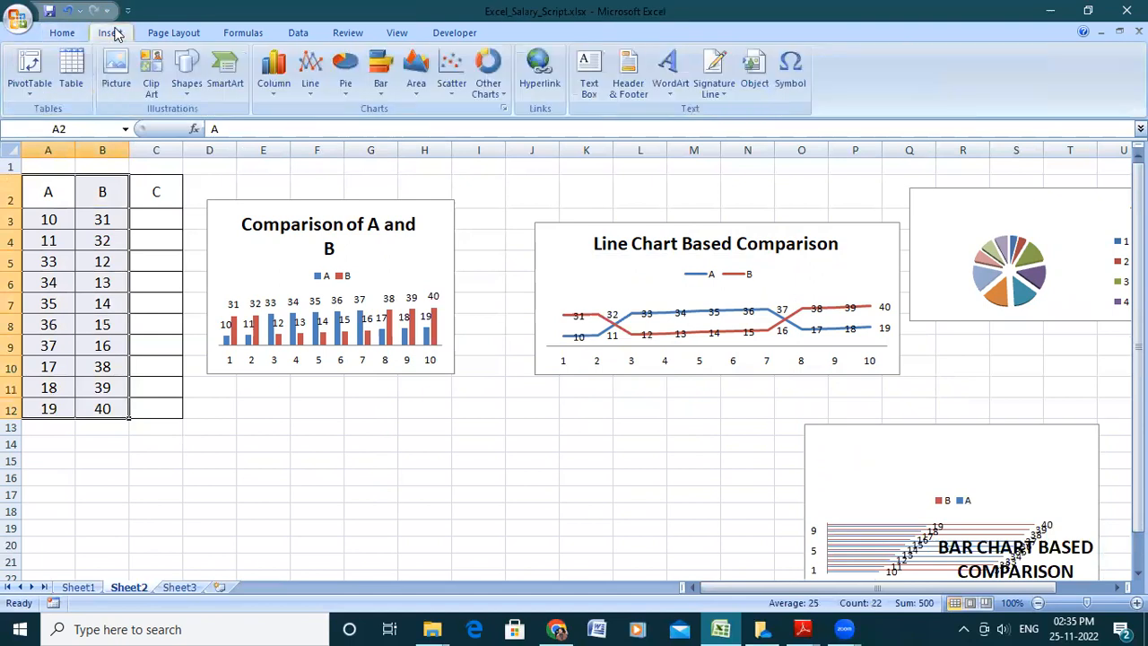
pyautogui.click(415, 85)
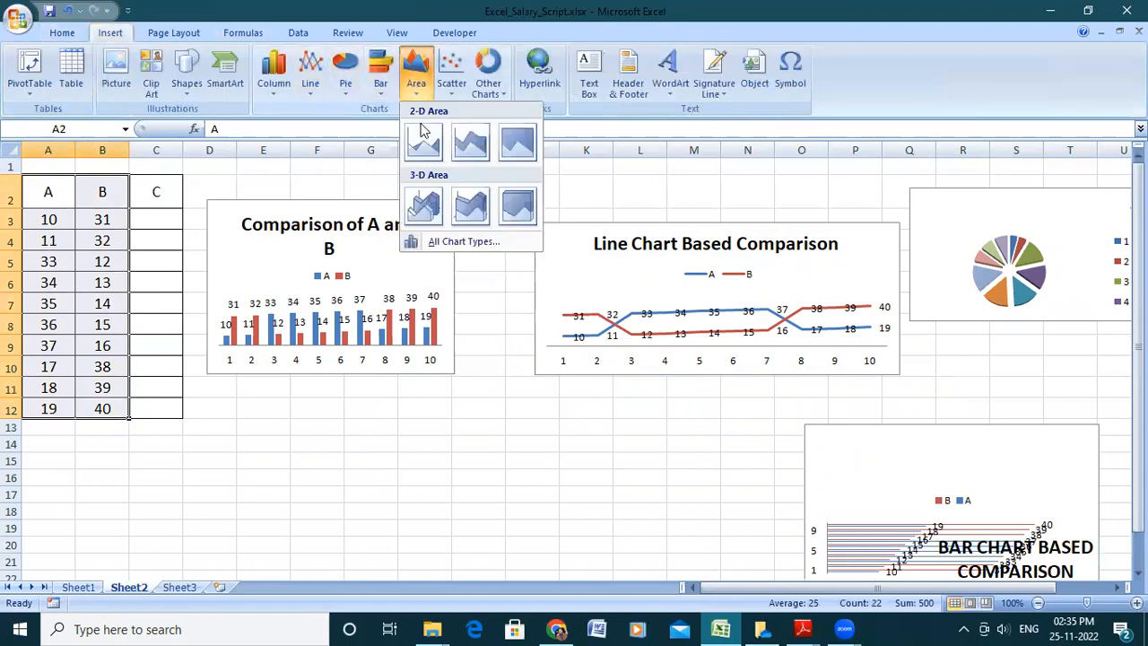
pyautogui.click(426, 145)
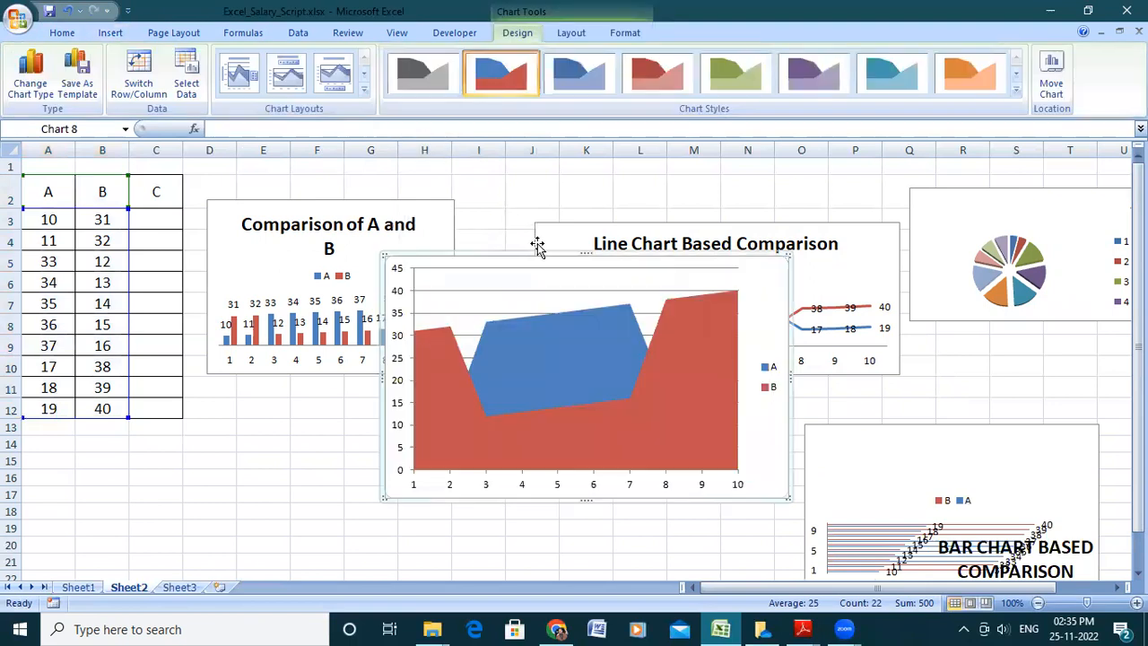
# Step: Shrink the area chart to about five and a half columns wide and move it below the column chart, starting at row 13
pyautogui.moveTo(562, 327); pyautogui.dragTo(566, 319)
pyautogui.click(558, 349)
pyautogui.moveTo(337, 495); pyautogui.dragTo(336, 494)
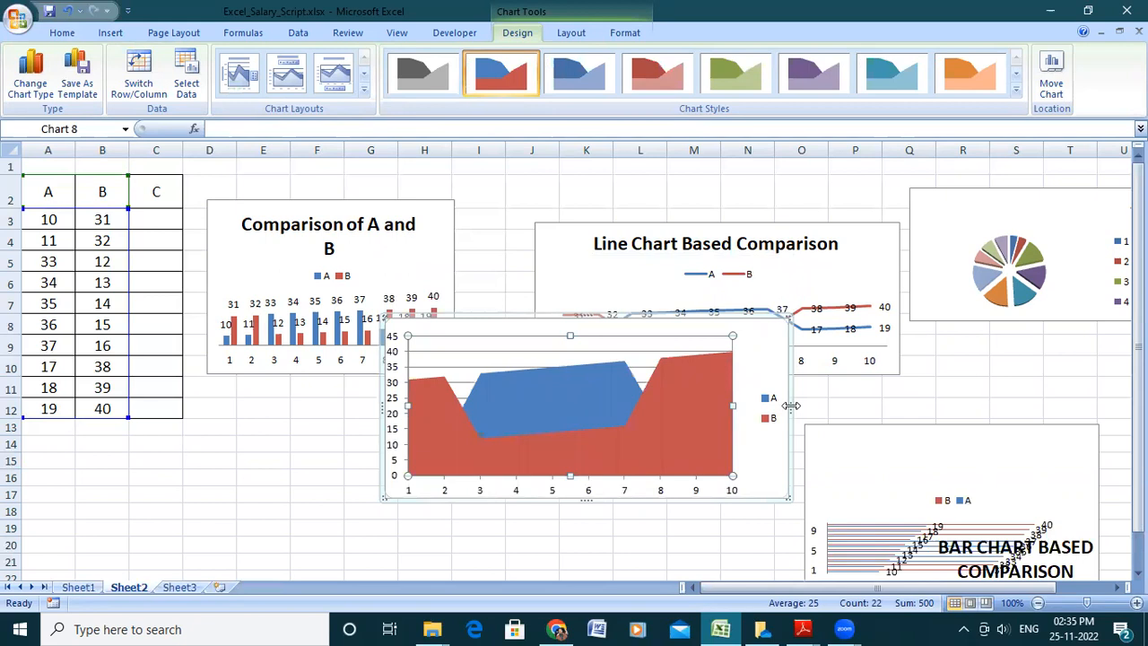
pyautogui.moveTo(790, 404); pyautogui.dragTo(684, 430)
pyautogui.click(440, 483)
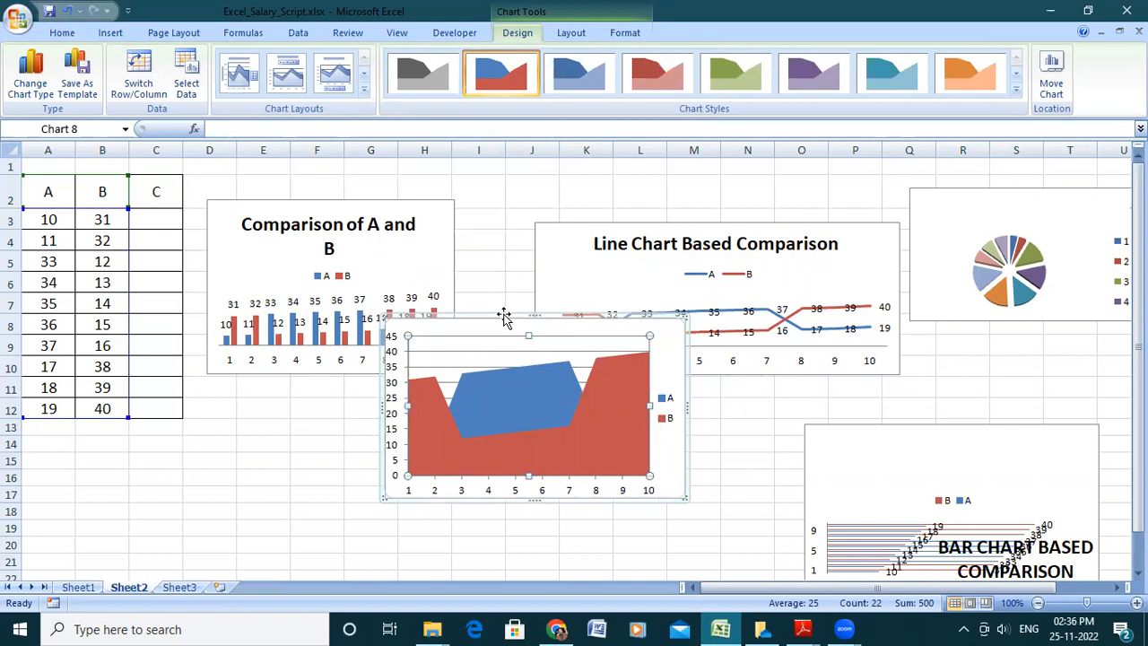
pyautogui.moveTo(504, 313); pyautogui.dragTo(349, 423)
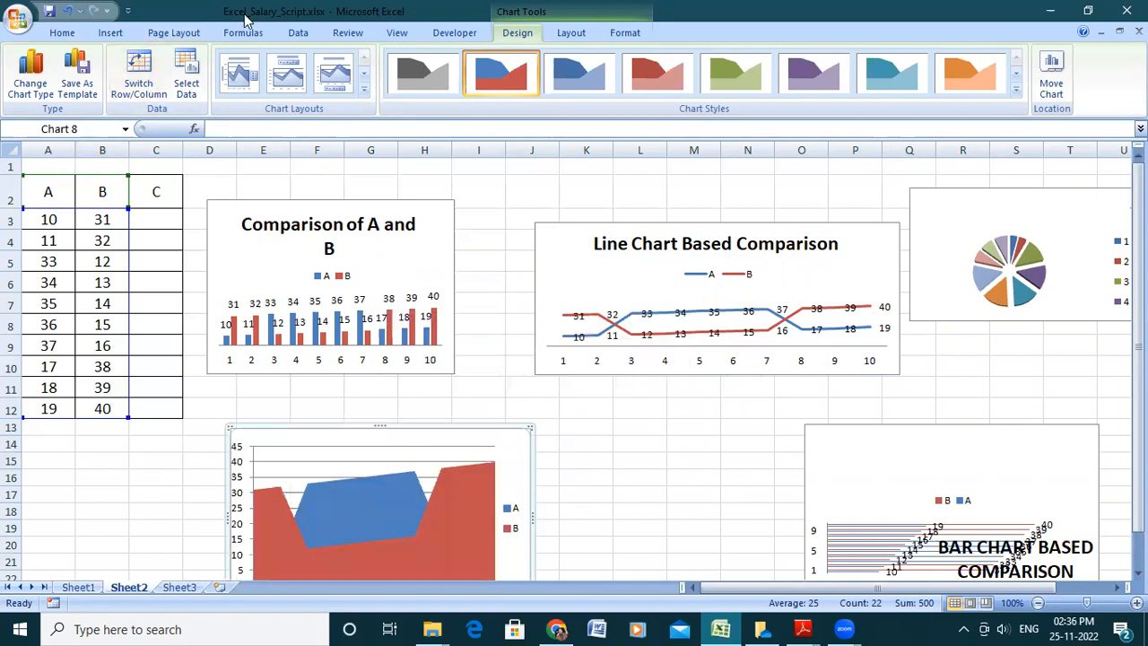
# Step: Insert a markers-only scatter chart from A2:B12 and undo its insertion
pyautogui.click(109, 34)
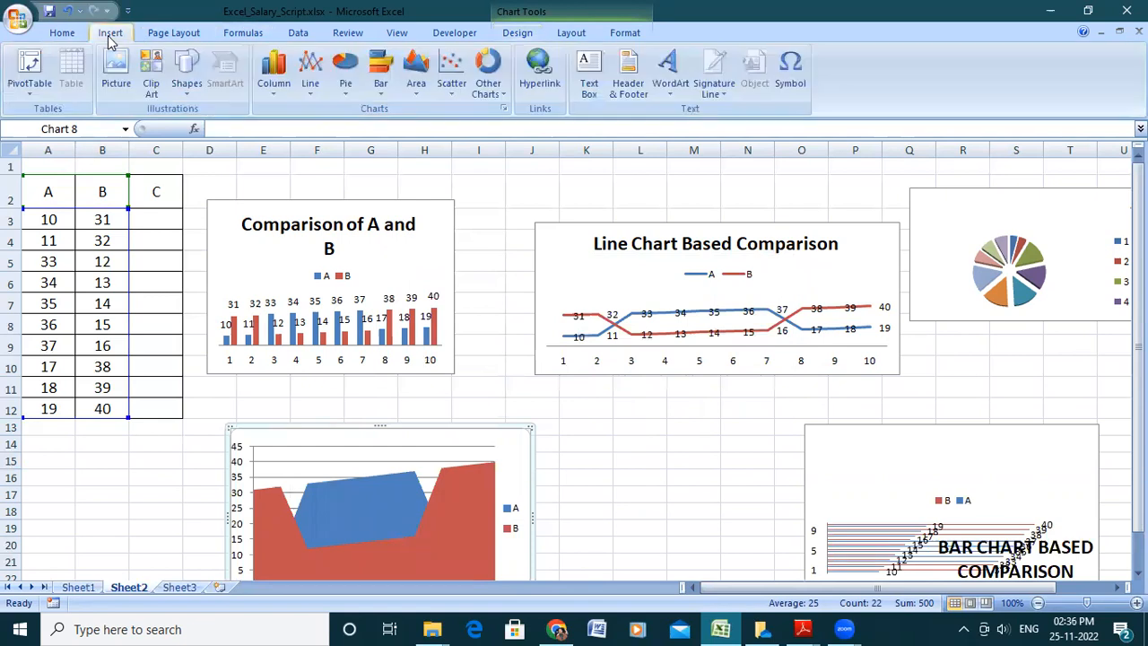
pyautogui.moveTo(52, 195); pyautogui.dragTo(116, 410)
pyautogui.click(451, 74)
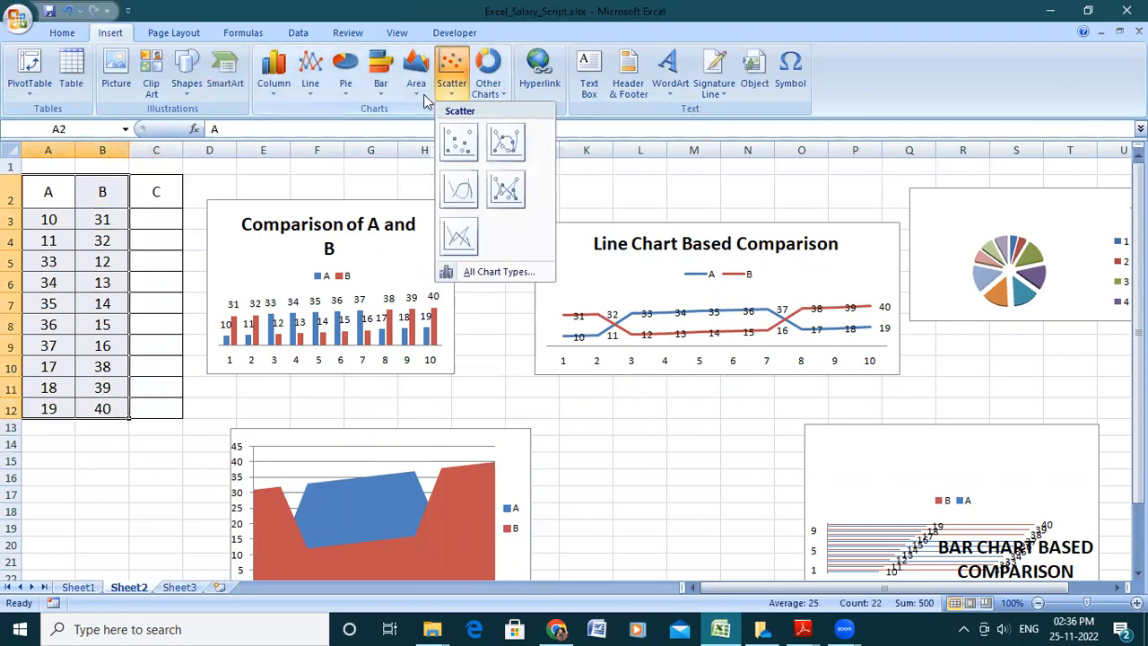
pyautogui.click(460, 140)
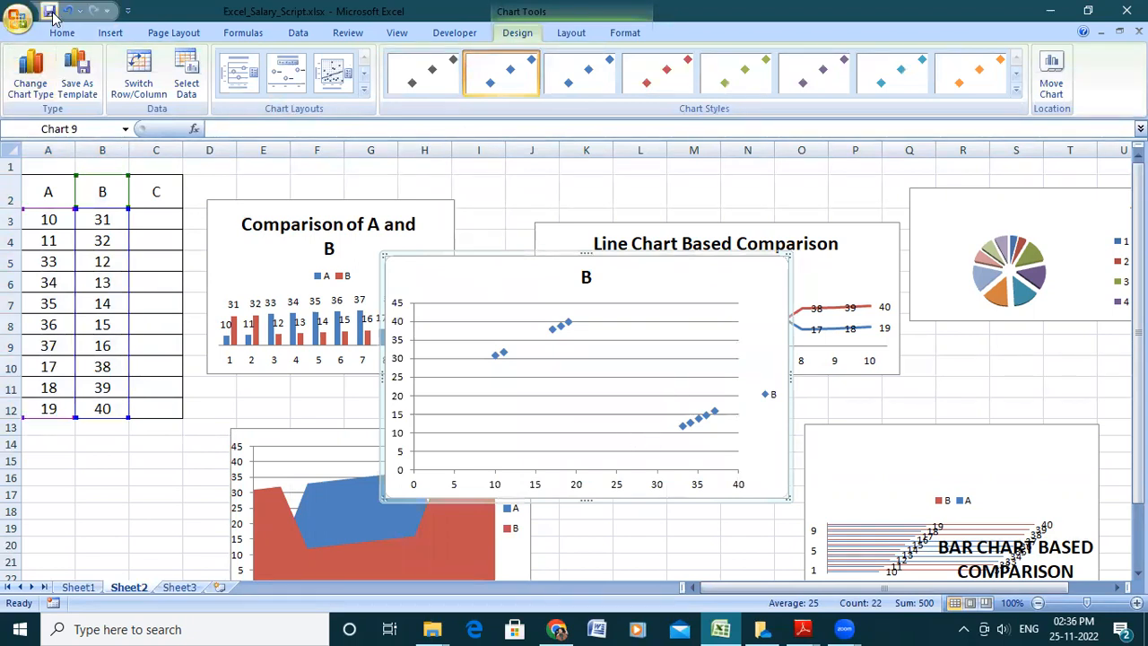
pyautogui.click(65, 15)
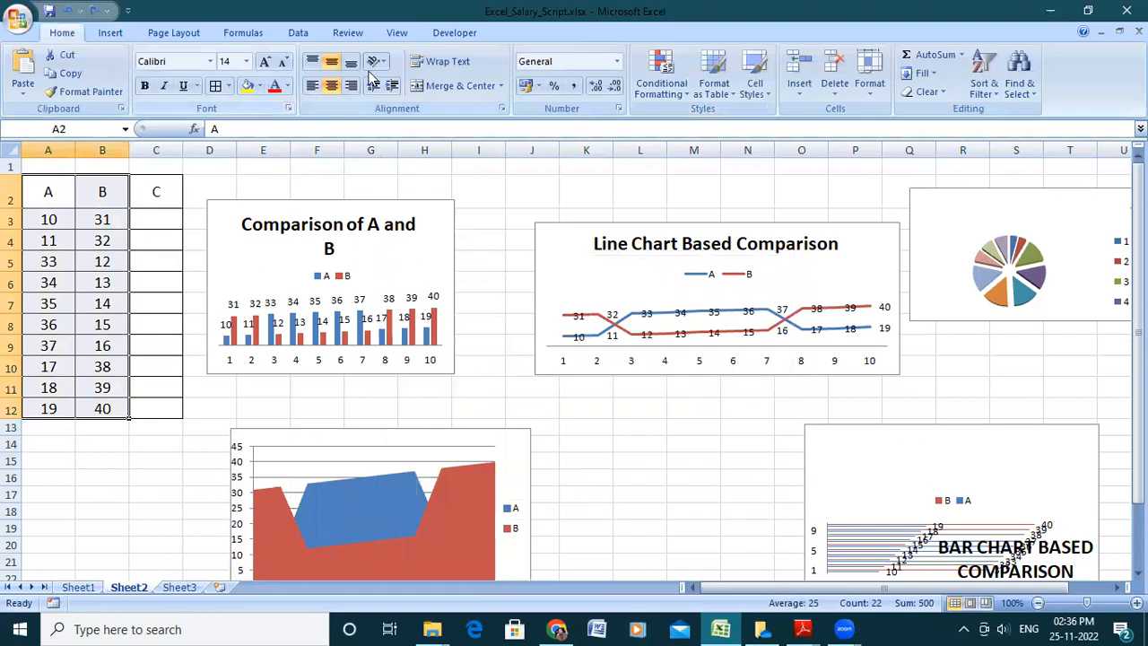
pyautogui.click(111, 36)
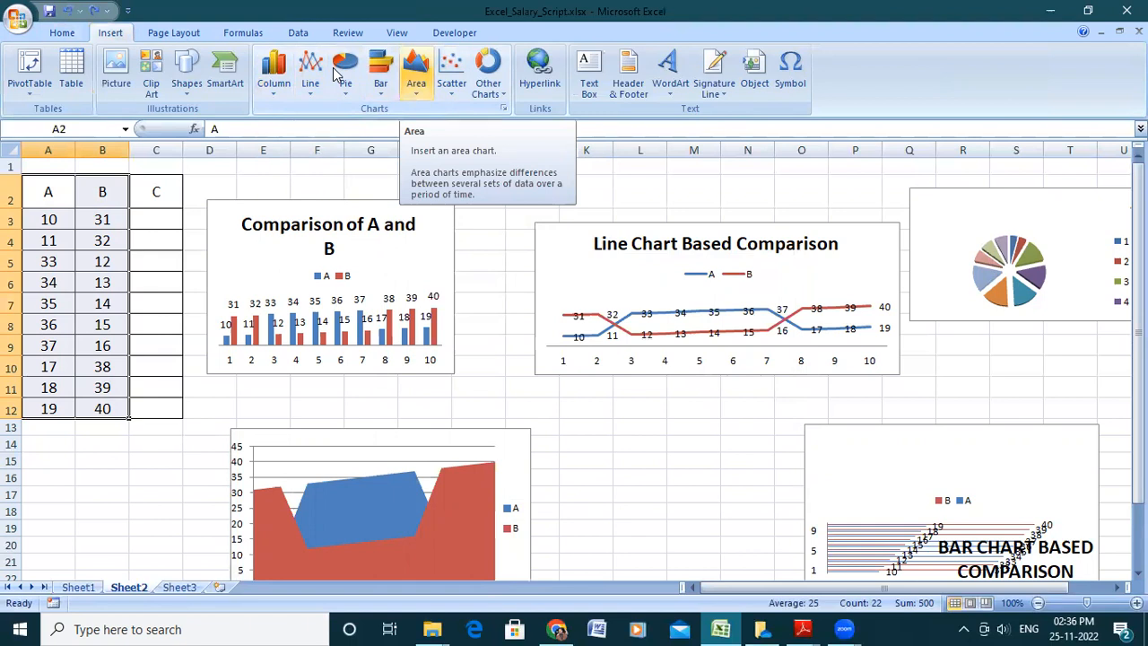
pyautogui.click(237, 178)
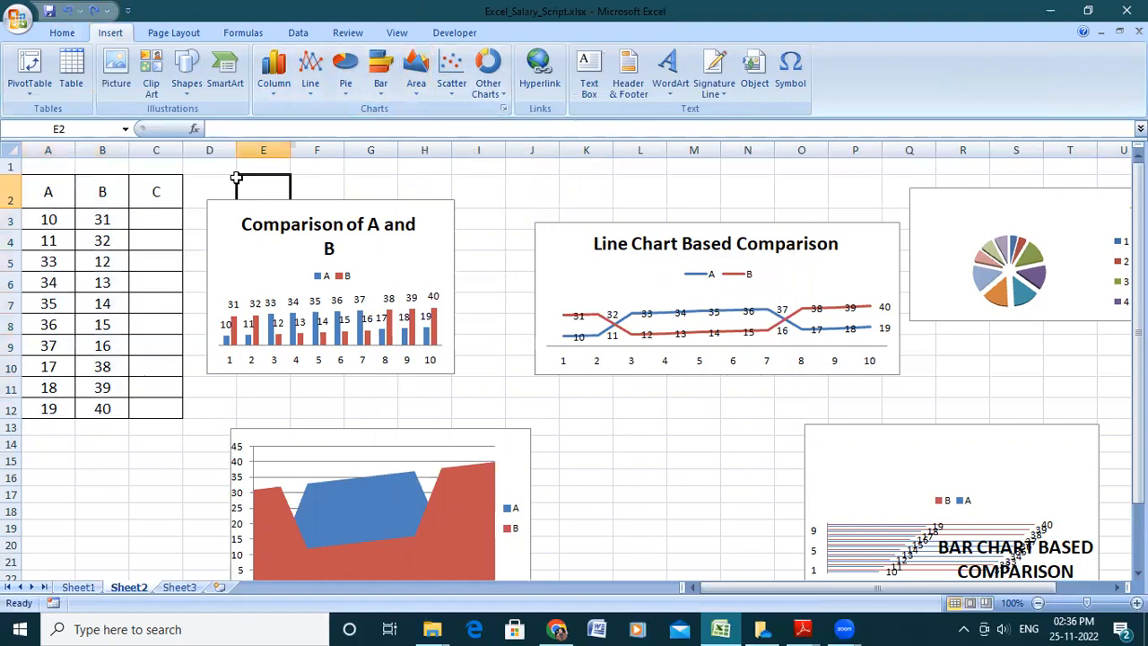
# Step: Copy the table A2:C12 from Sheet2 and paste it into Sheet3 starting at cell A2
pyautogui.moveTo(43, 192); pyautogui.dragTo(155, 408)
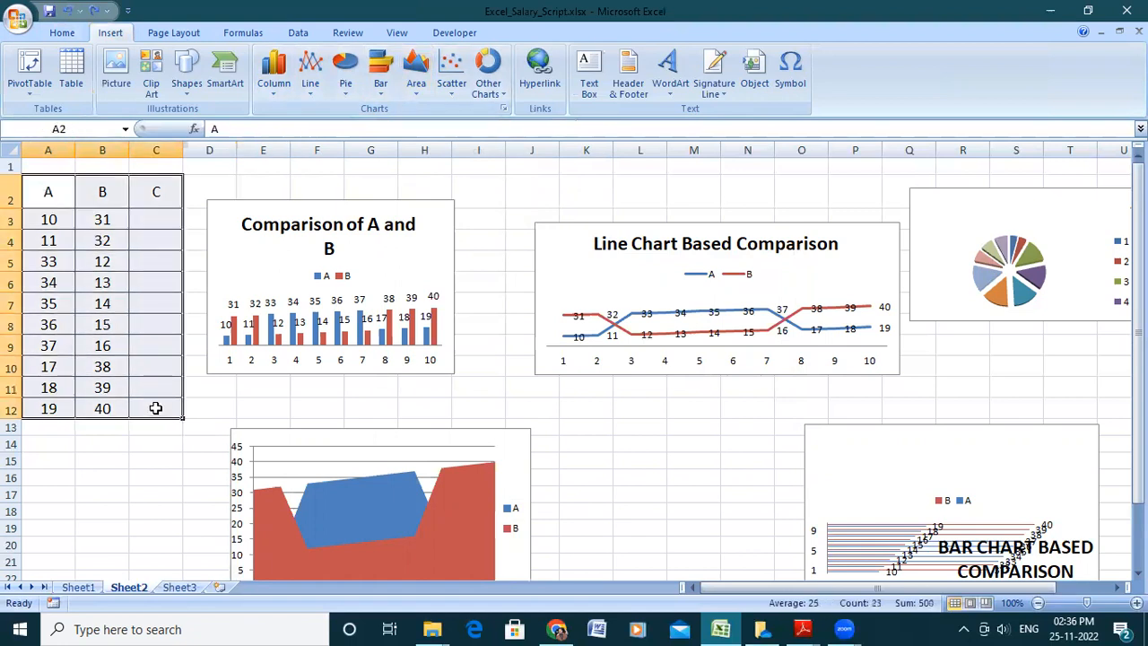
pyautogui.hotkey('ctrl', 'c')
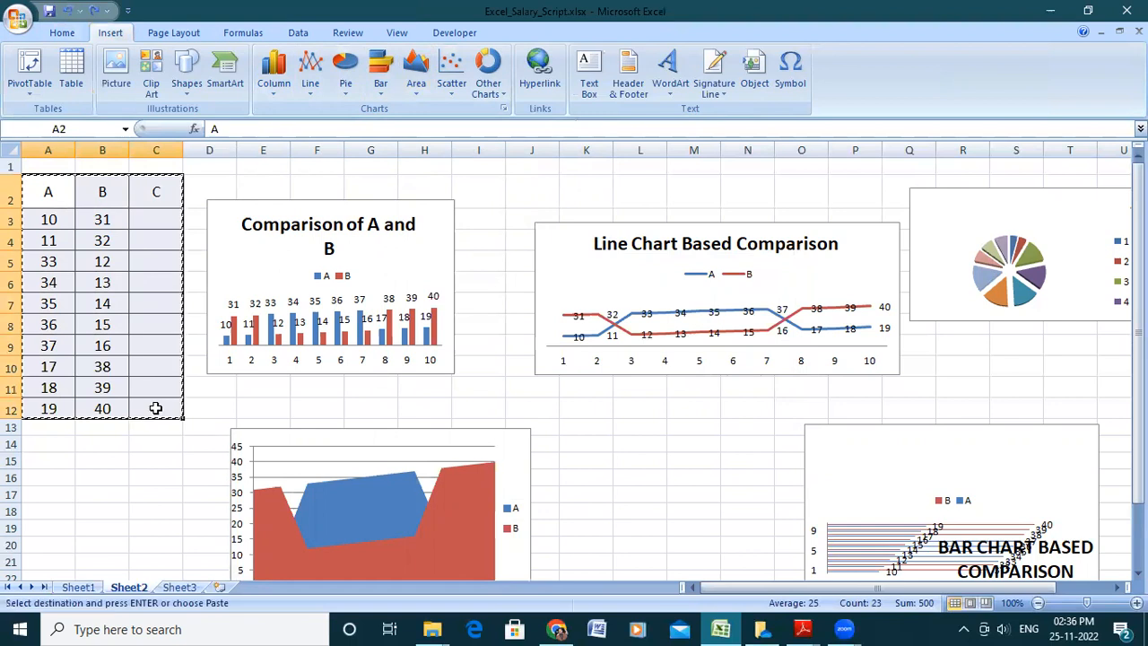
pyautogui.click(179, 587)
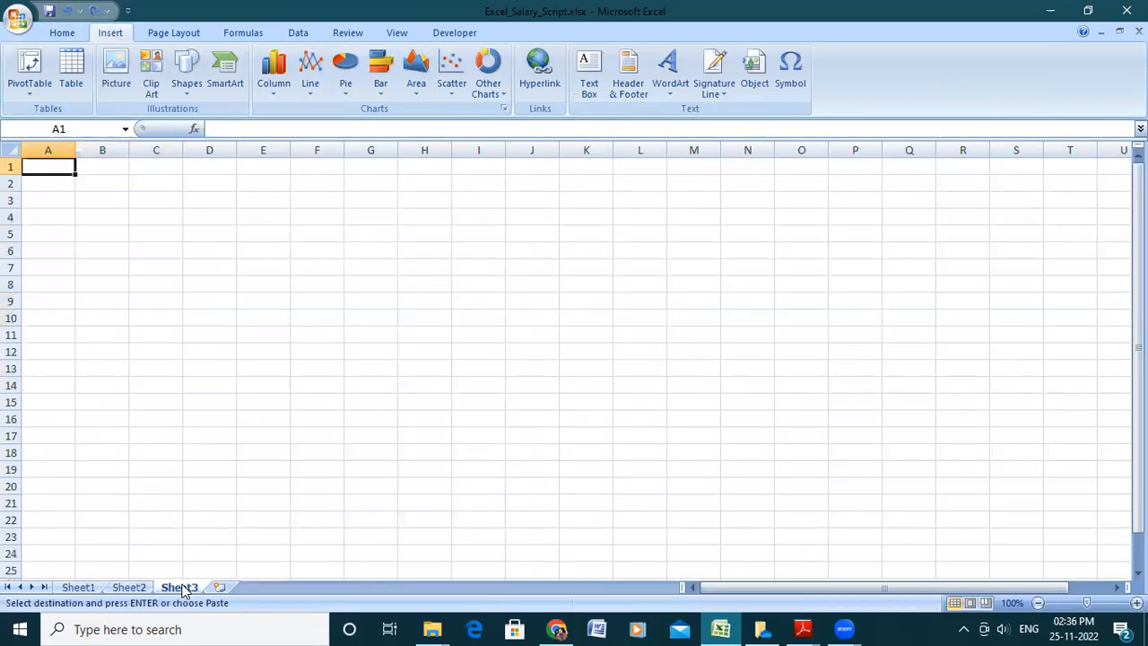
pyautogui.click(192, 301)
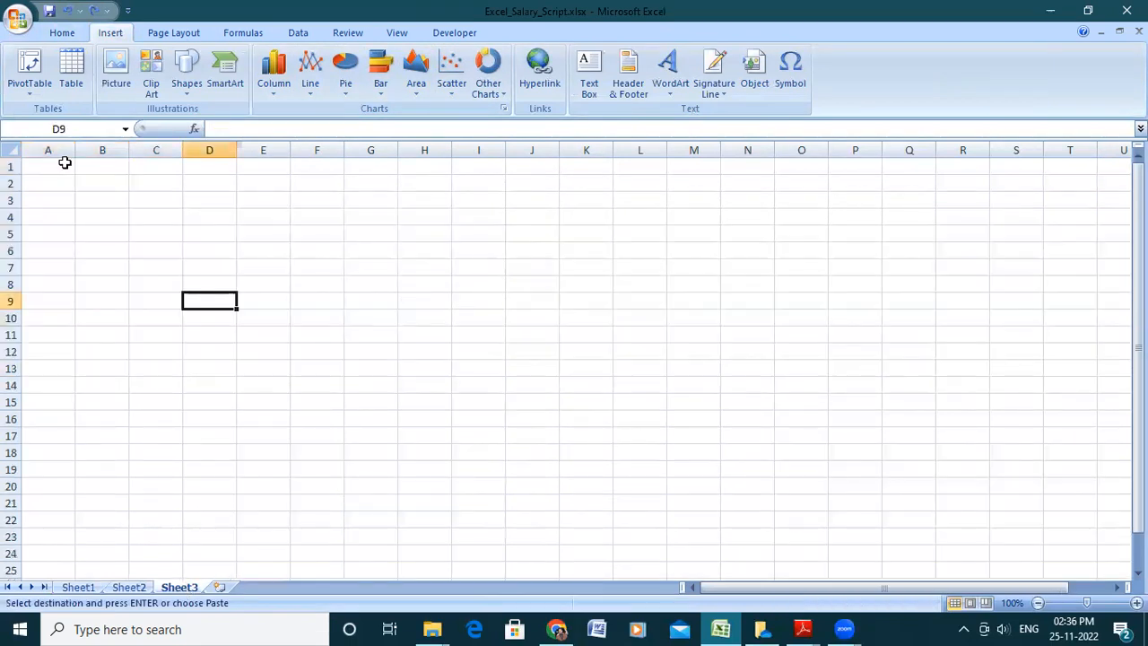
pyautogui.click(65, 164)
pyautogui.click(61, 181)
pyautogui.hotkey('ctrl', 'v')
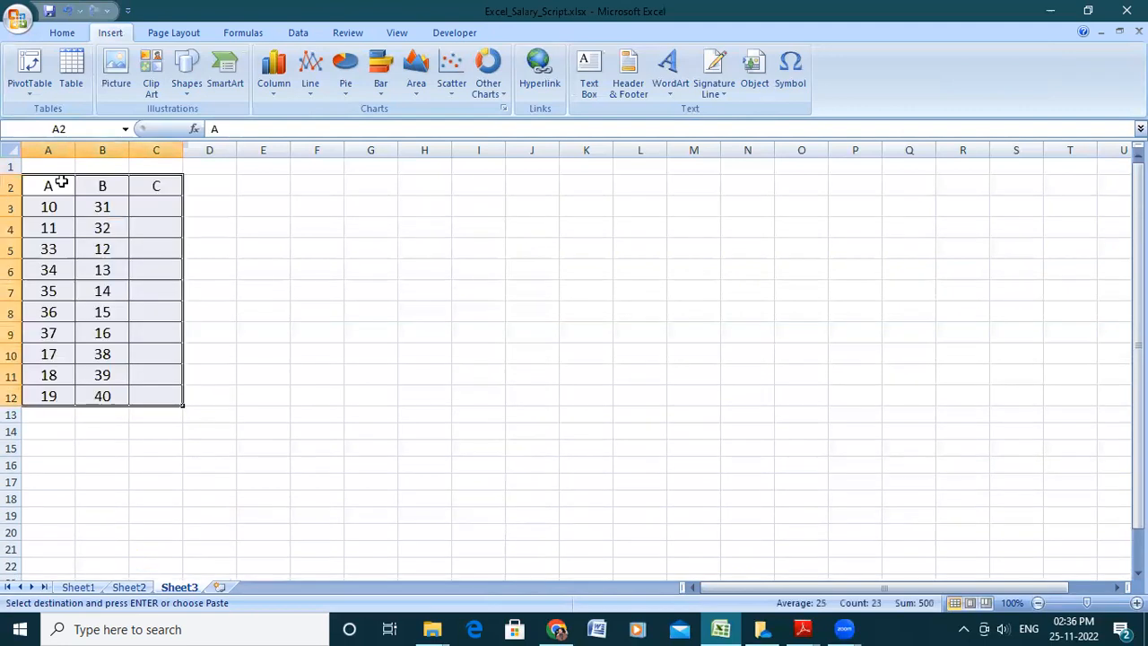
pyautogui.click(61, 182)
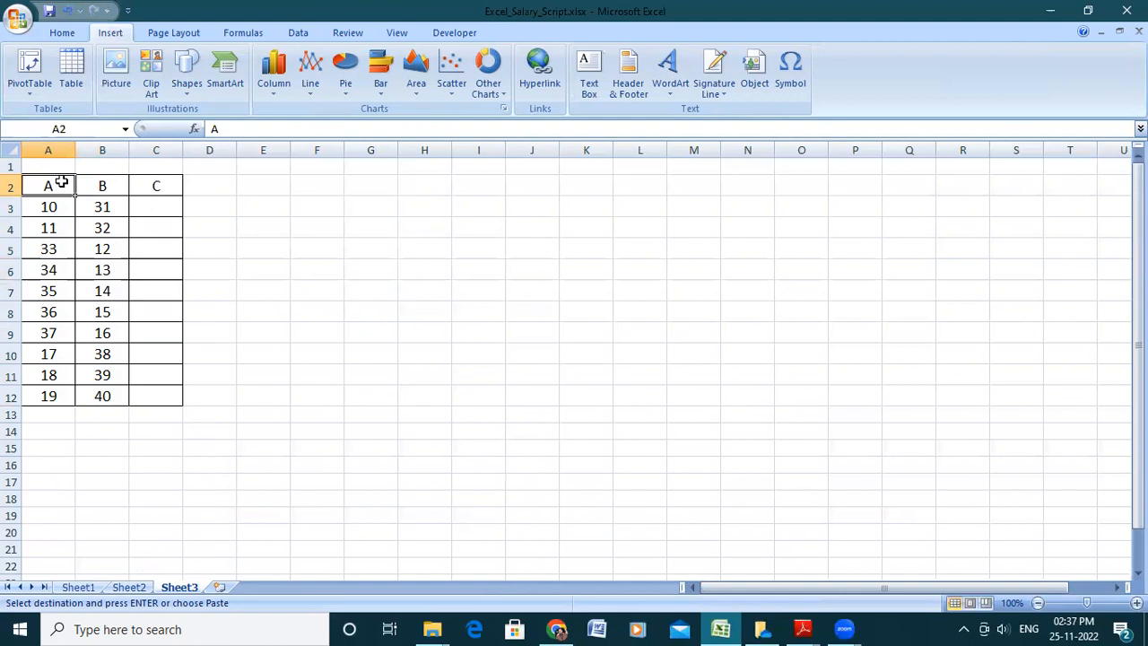
pyautogui.moveTo(54, 183); pyautogui.dragTo(103, 392)
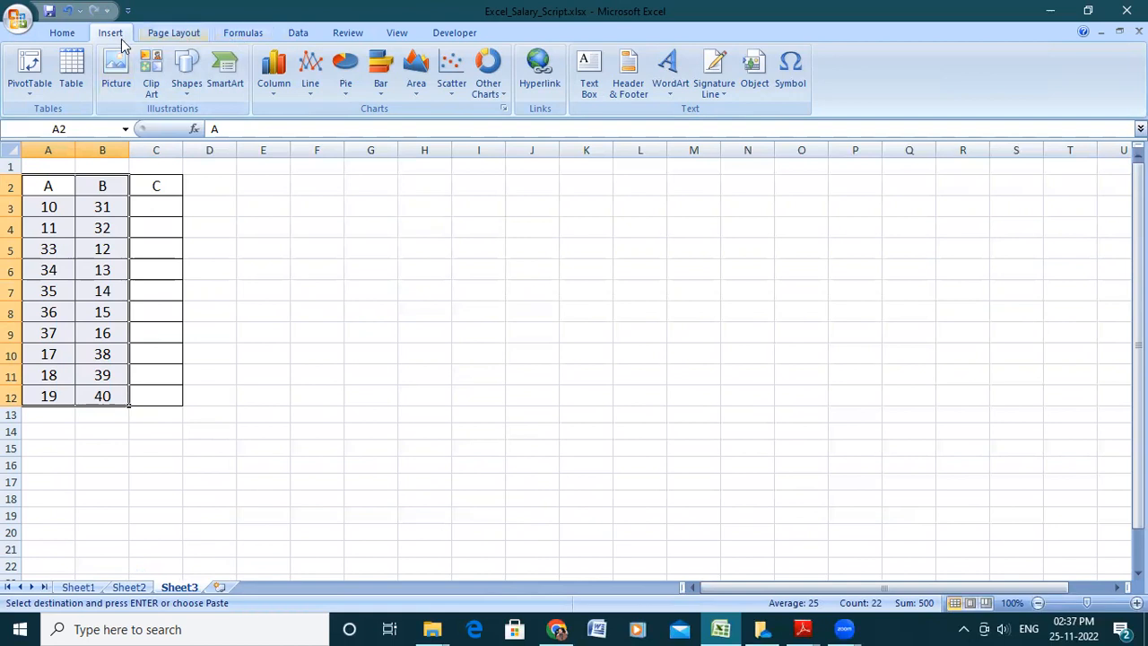
pyautogui.click(63, 36)
pyautogui.click(113, 34)
pyautogui.click(255, 34)
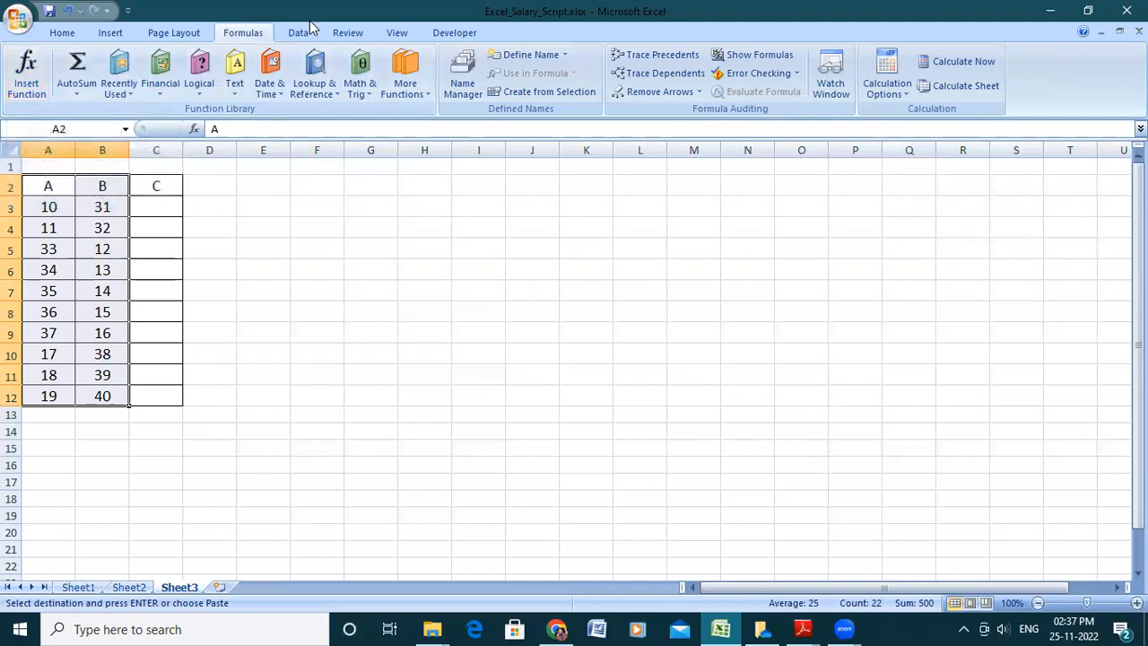
pyautogui.click(24, 83)
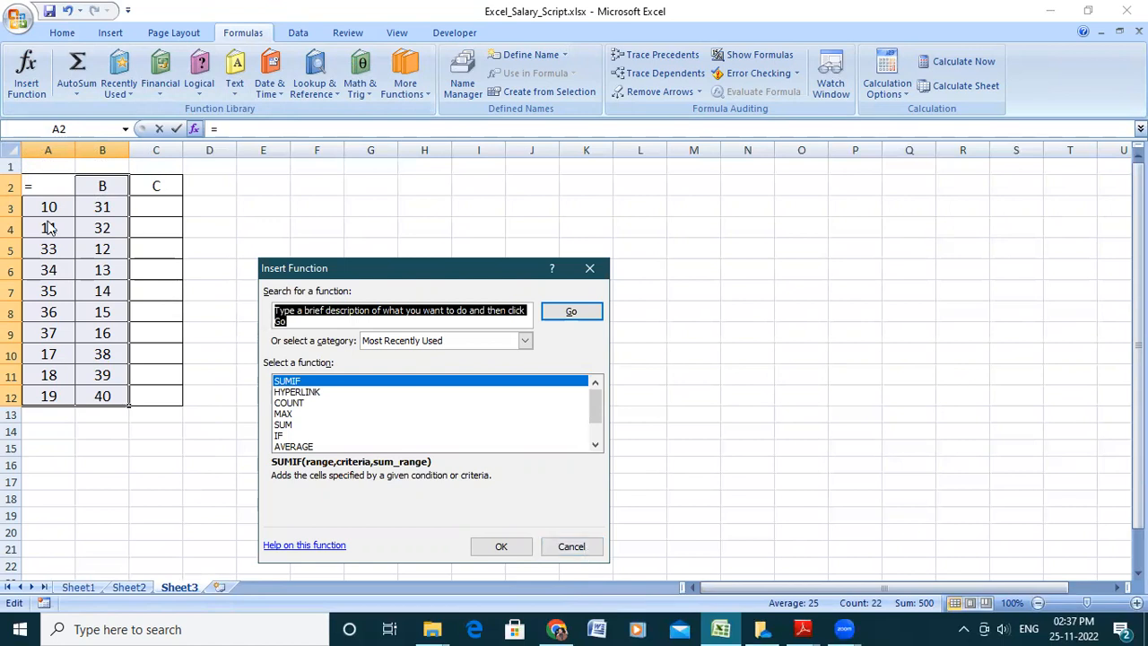
pyautogui.click(571, 546)
# Step: Insert a blank row above row 3, between the table's header and its first data row
pyautogui.click(260, 518)
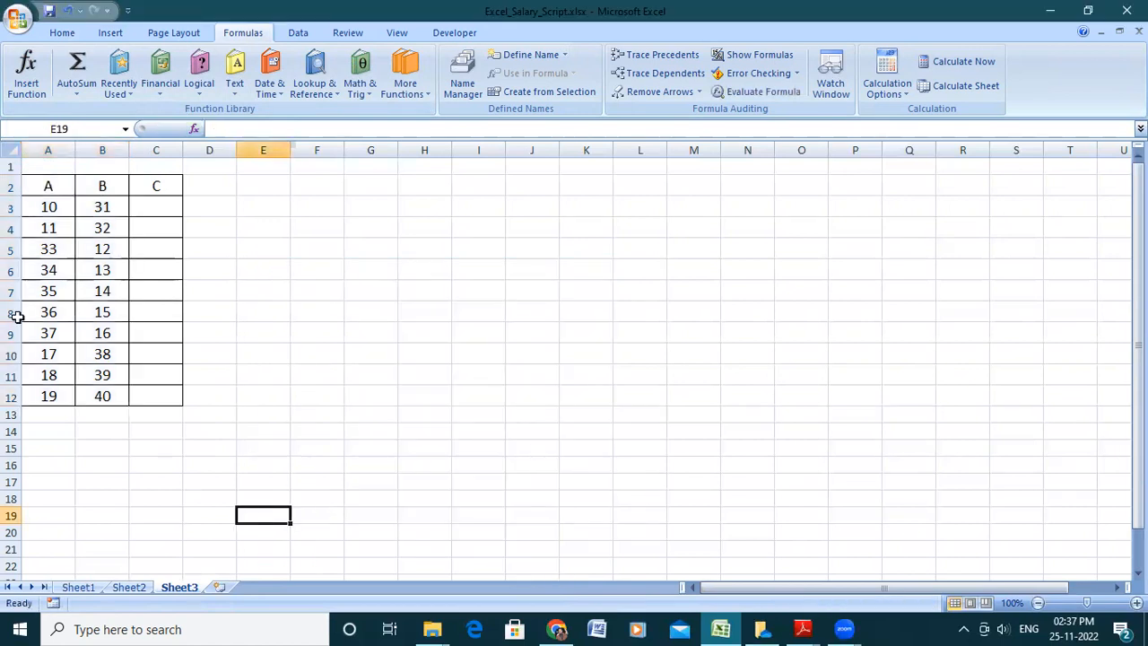
pyautogui.click(12, 208)
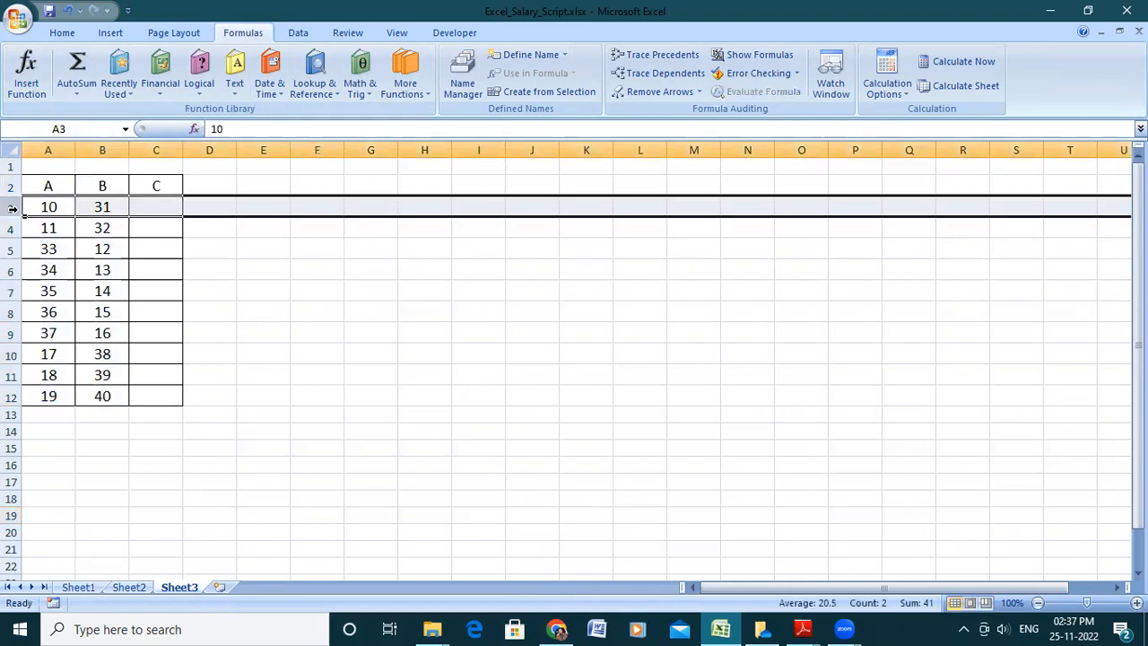
pyautogui.rightClick(7, 212)
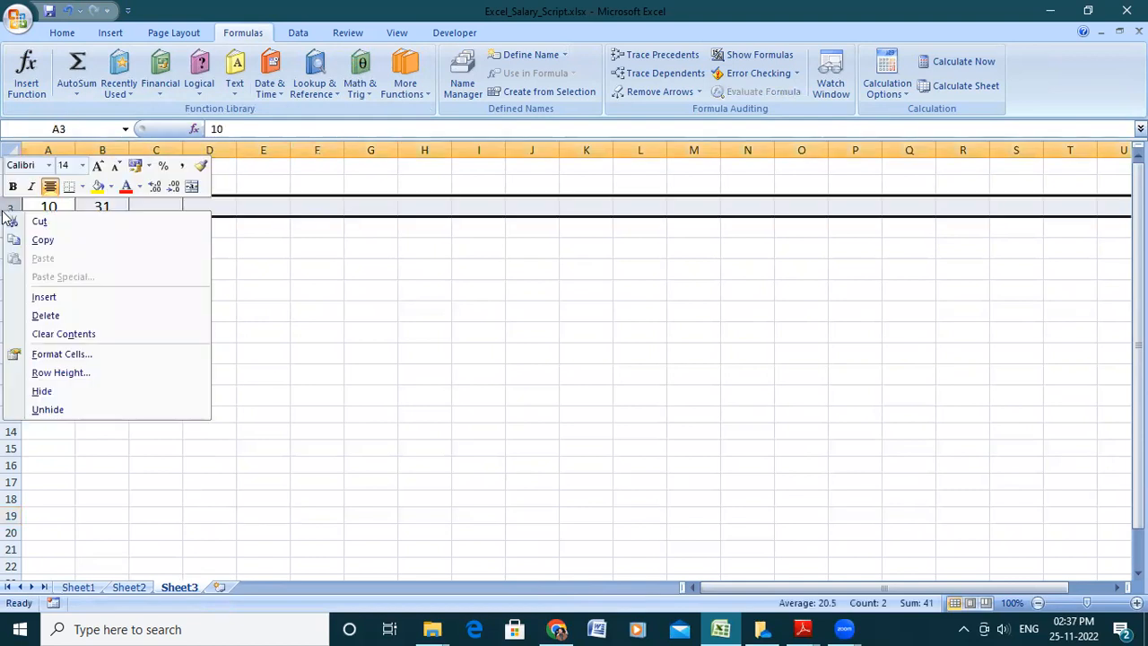
pyautogui.click(93, 297)
pyautogui.click(269, 266)
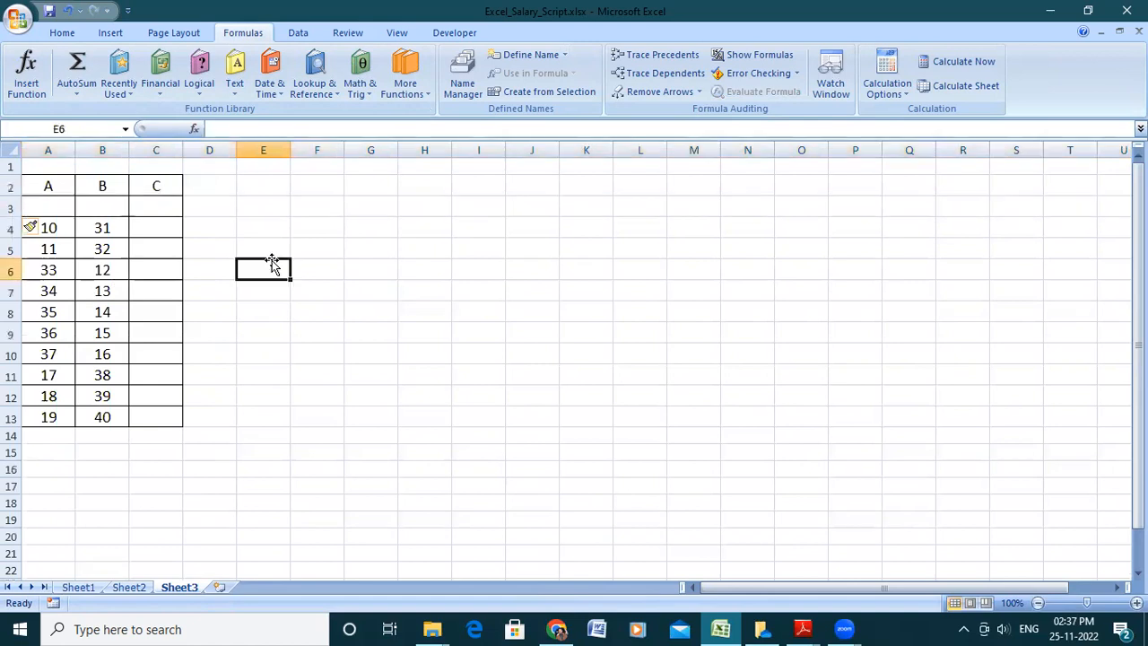
# Step: Insert a SUM function over A4:A13 in cell A3 and inspect its formula
pyautogui.moveTo(66, 213); pyautogui.dragTo(69, 414)
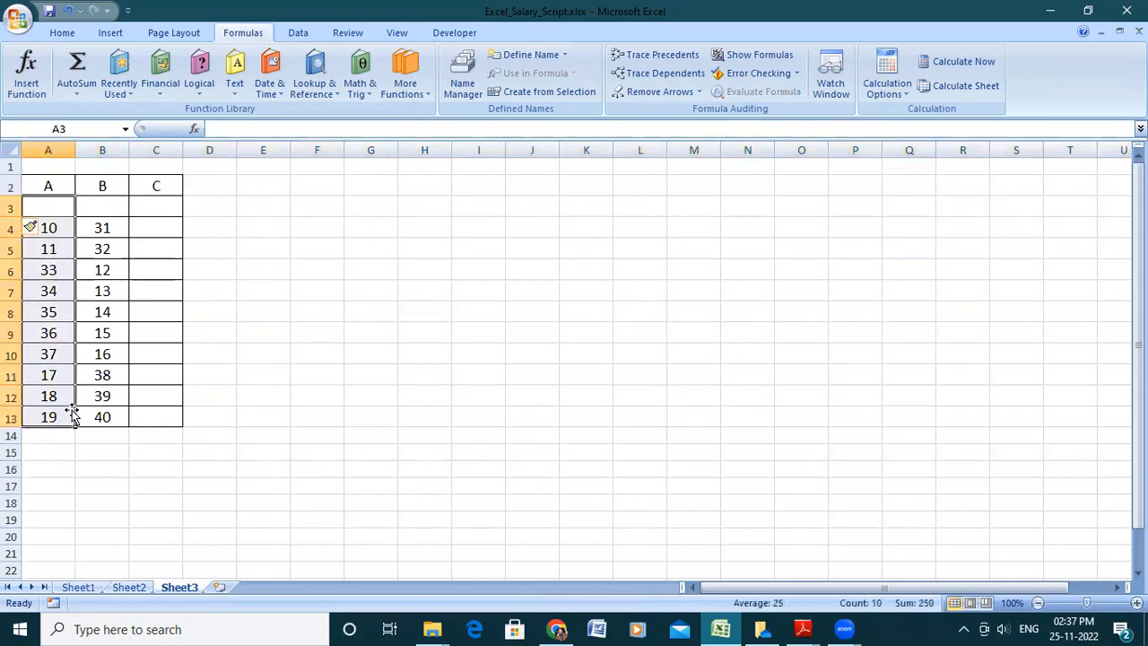
pyautogui.click(28, 65)
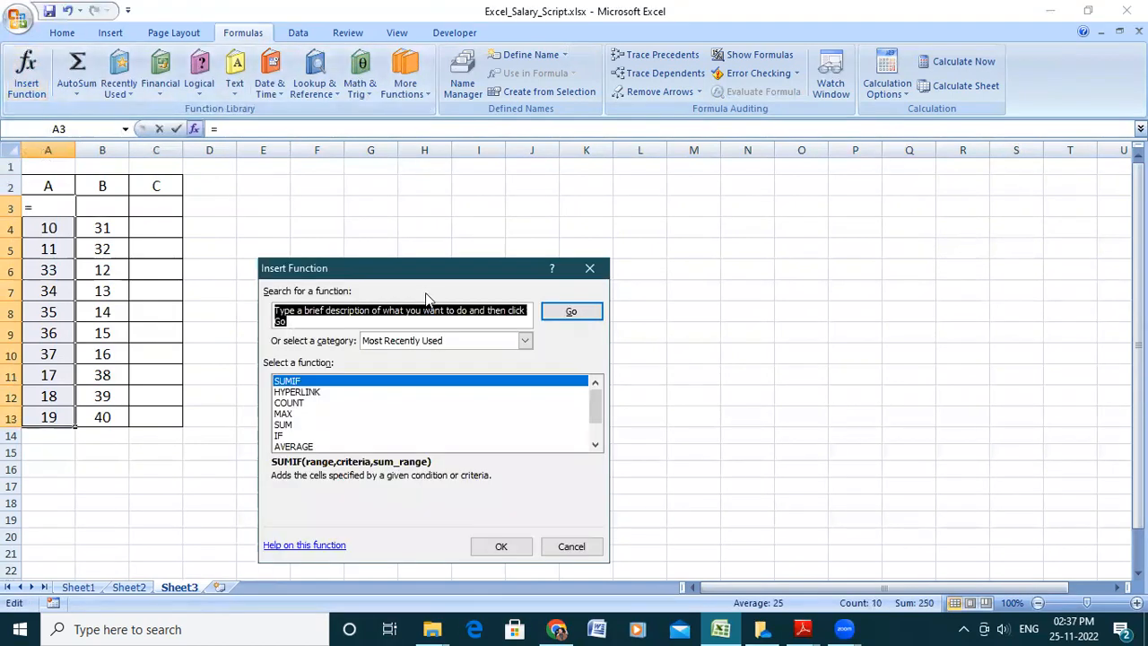
pyautogui.click(293, 427)
pyautogui.click(500, 544)
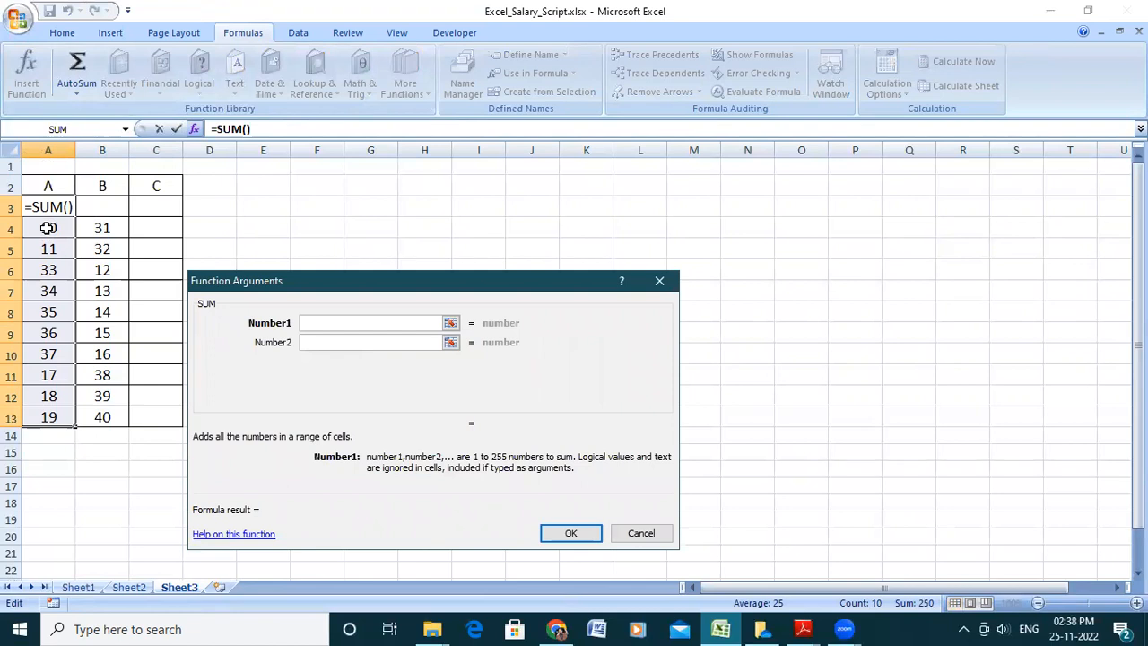
pyautogui.moveTo(47, 228); pyautogui.dragTo(58, 420)
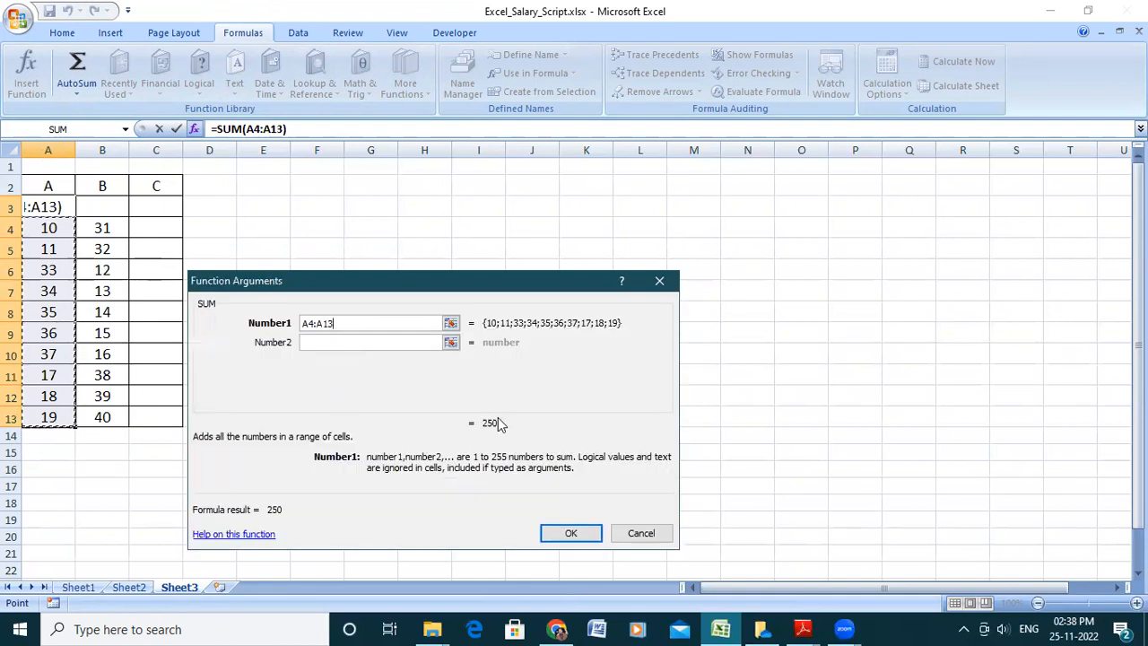
pyautogui.click(572, 541)
pyautogui.click(572, 542)
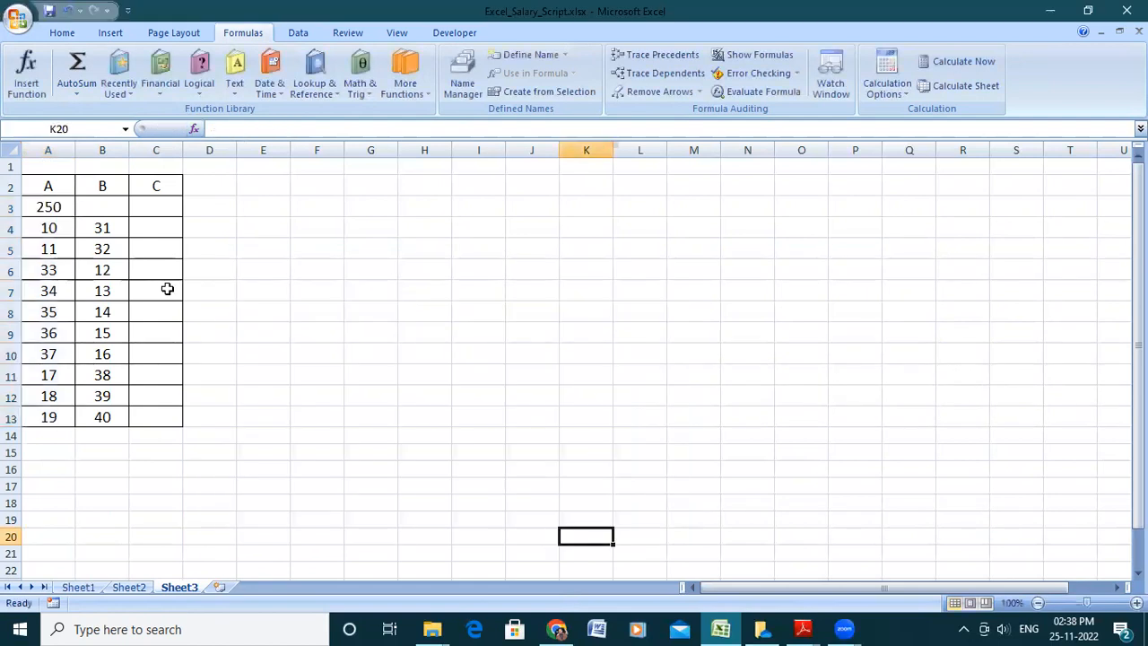
pyautogui.click(70, 209)
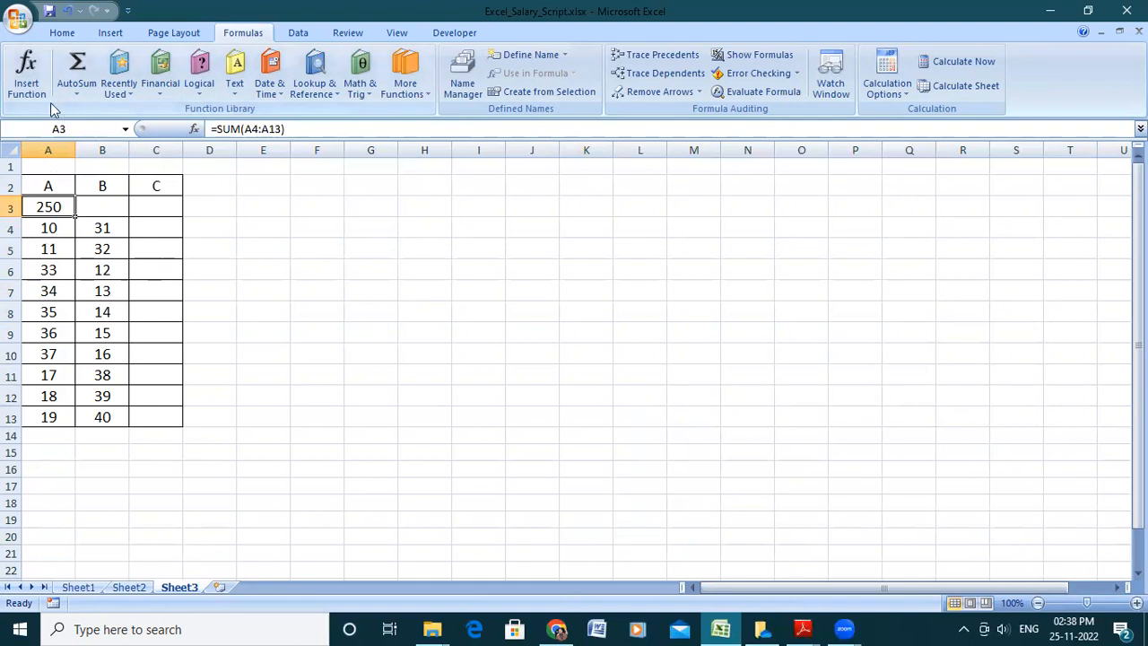
pyautogui.moveTo(50, 228); pyautogui.dragTo(68, 421)
pyautogui.click(26, 72)
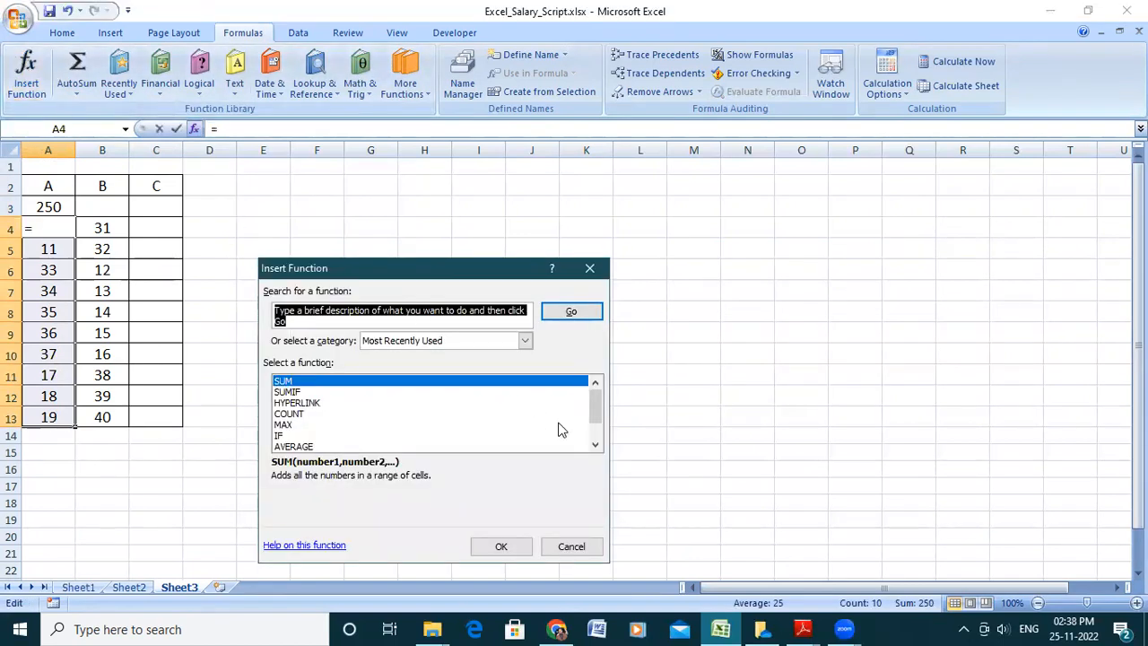
pyautogui.click(284, 424)
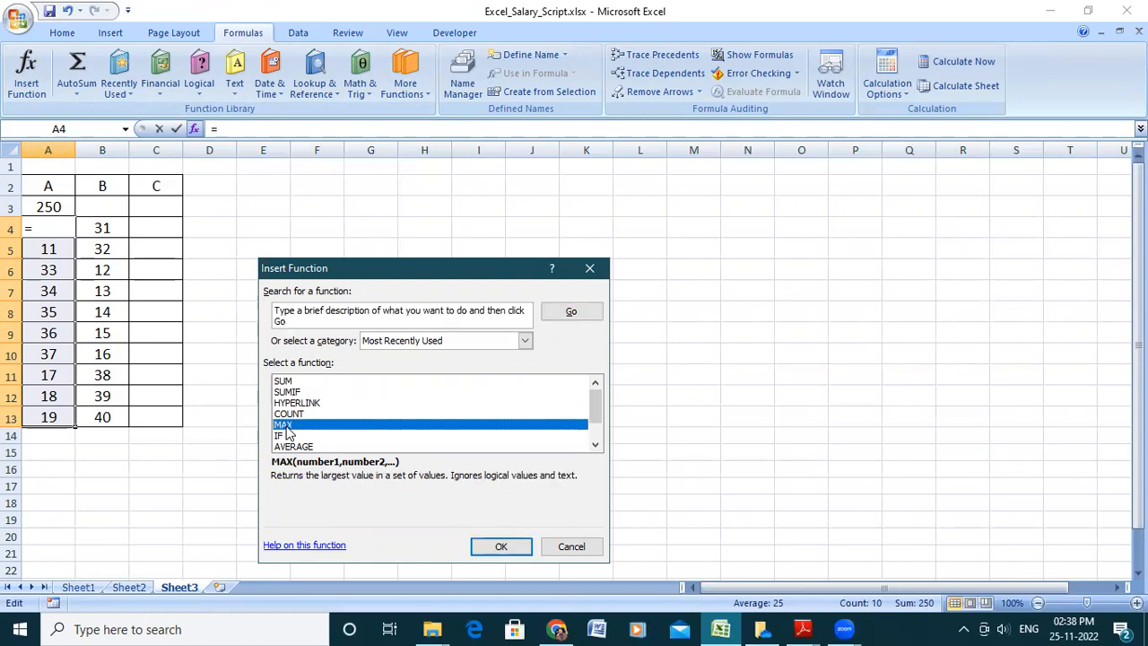
pyautogui.click(500, 546)
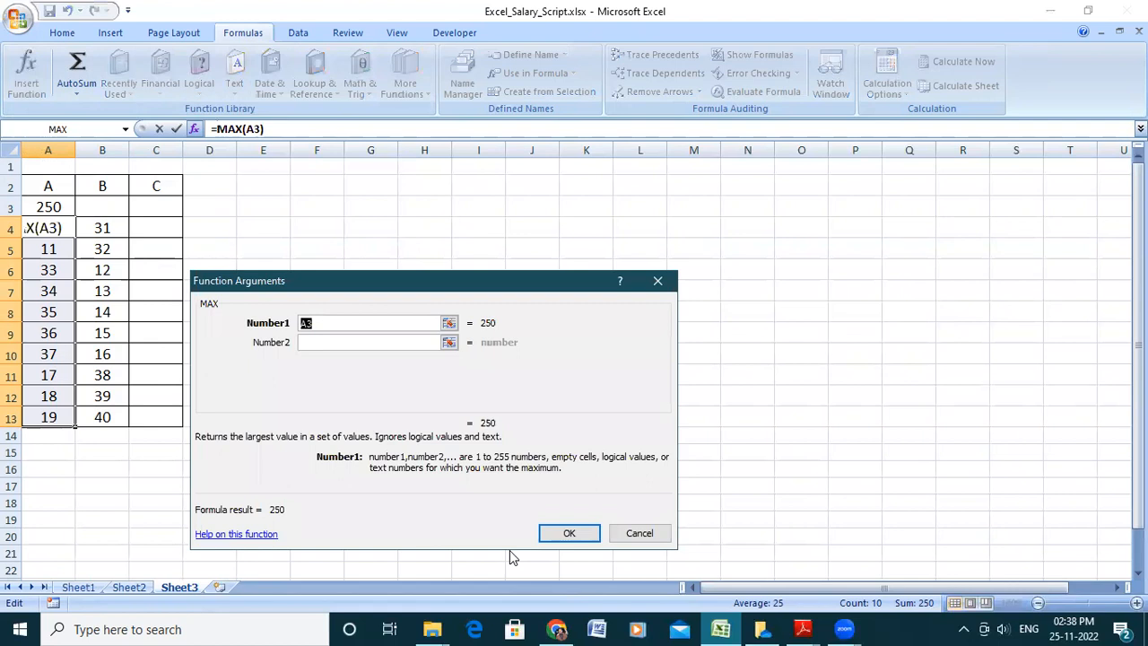
pyautogui.click(639, 532)
# Step: Clear the SUM formula from cell A3
pyautogui.click(52, 205)
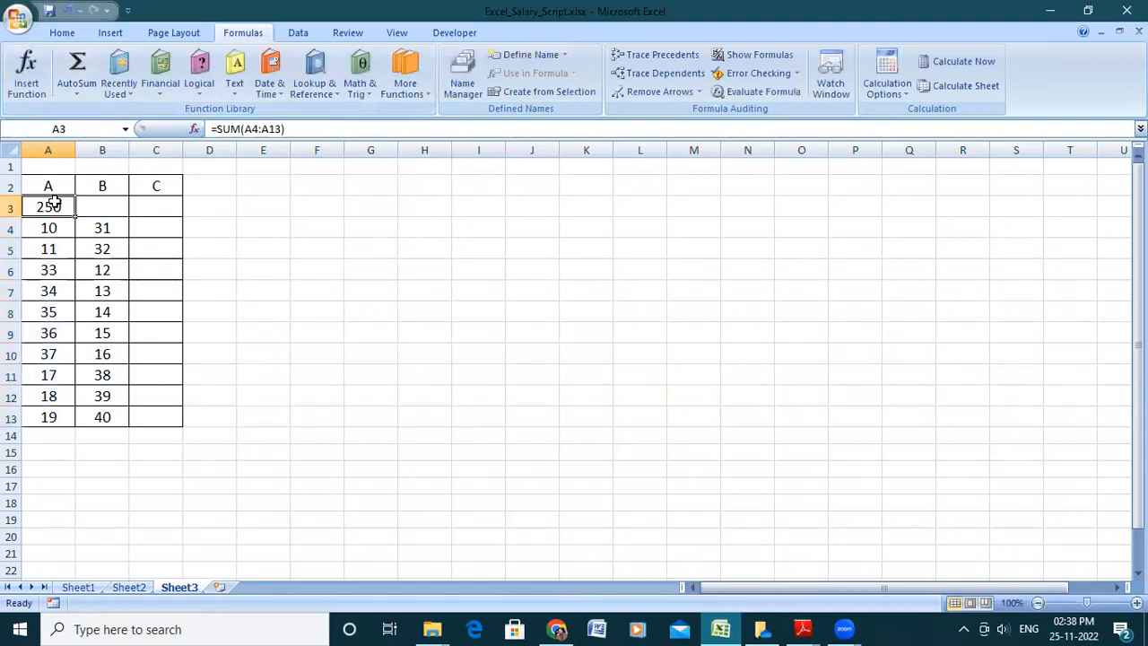
pyautogui.press('Delete')
# Step: Insert a MAX function over A5:A13 in cell A4 and undo its insertion
pyautogui.moveTo(51, 225); pyautogui.dragTo(65, 410)
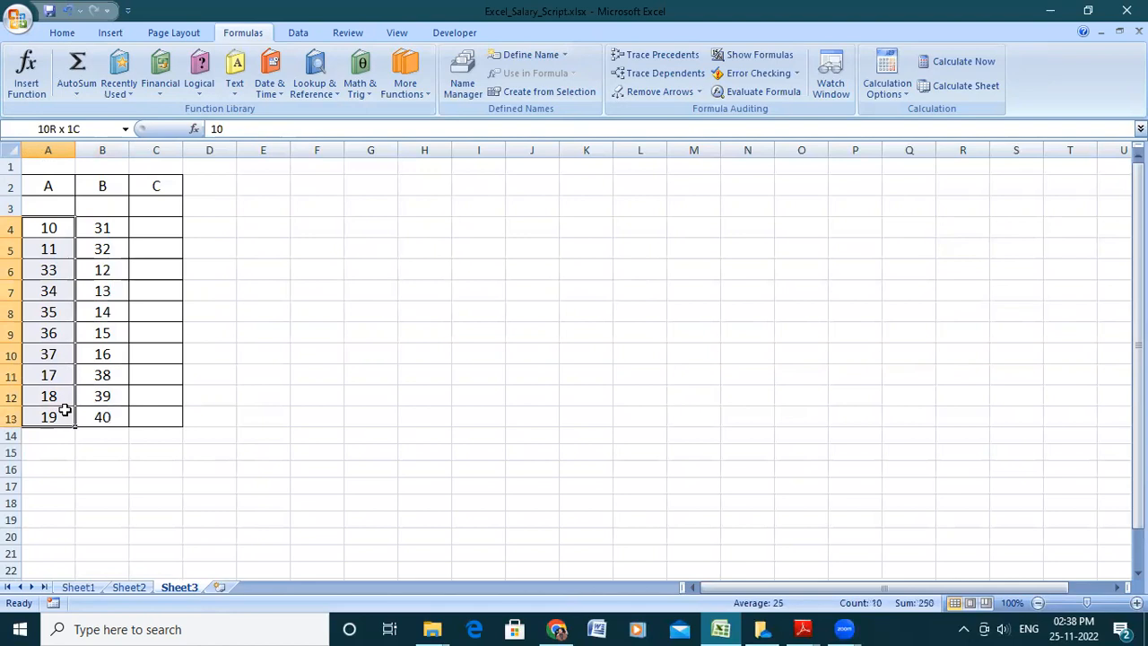
pyautogui.click(26, 73)
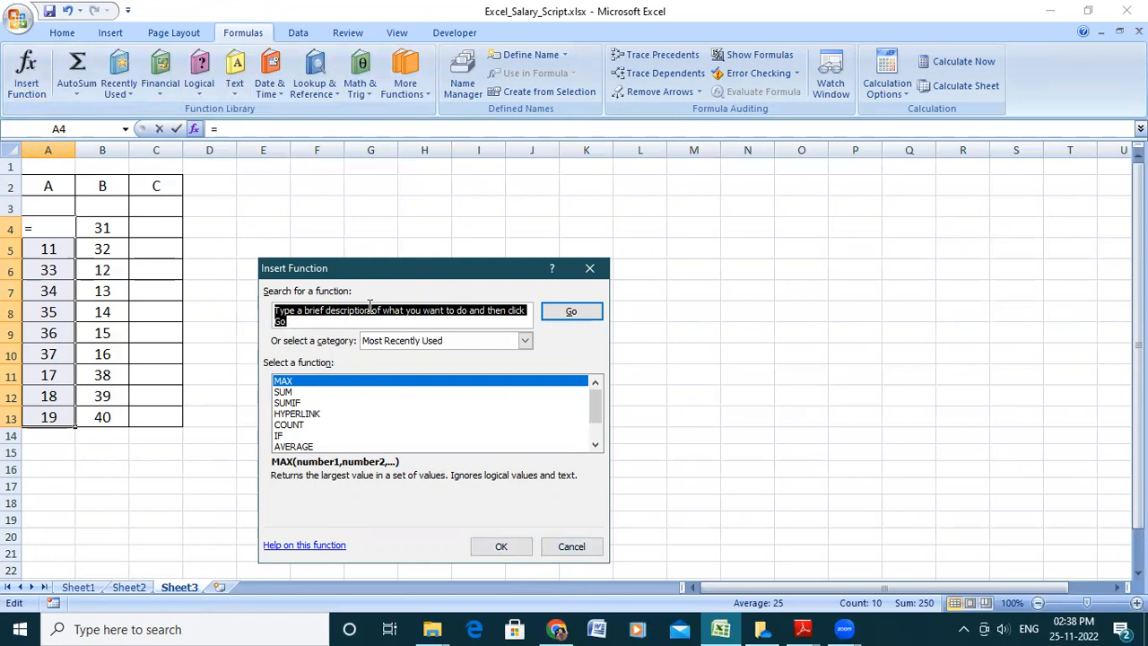
pyautogui.click(502, 546)
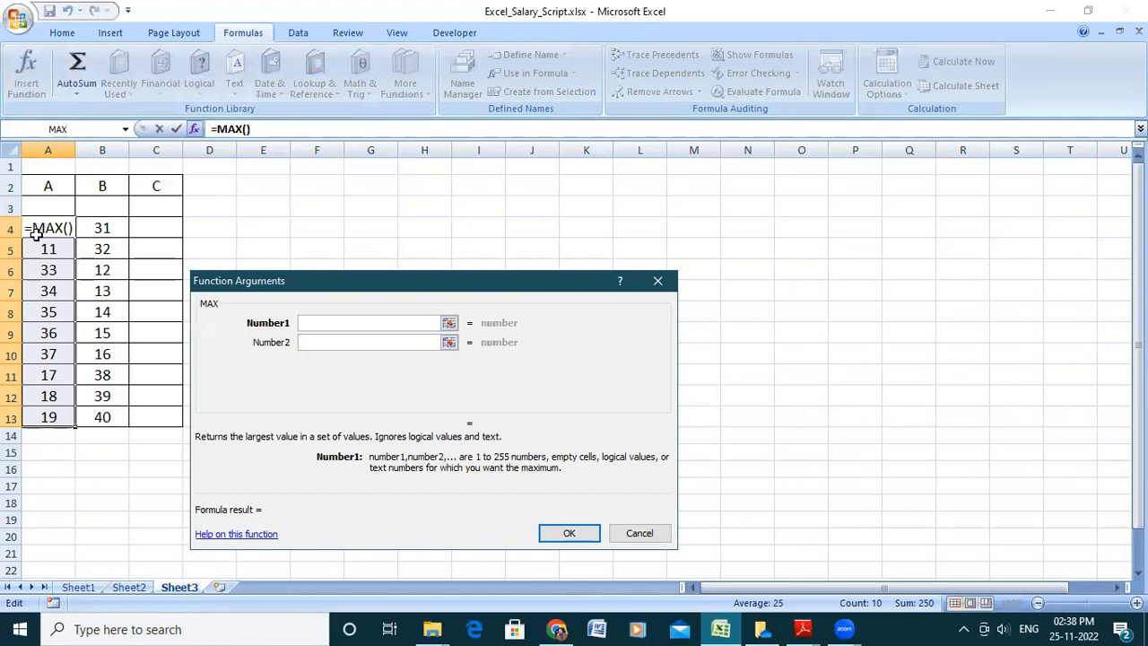
pyautogui.moveTo(45, 248); pyautogui.dragTo(53, 418)
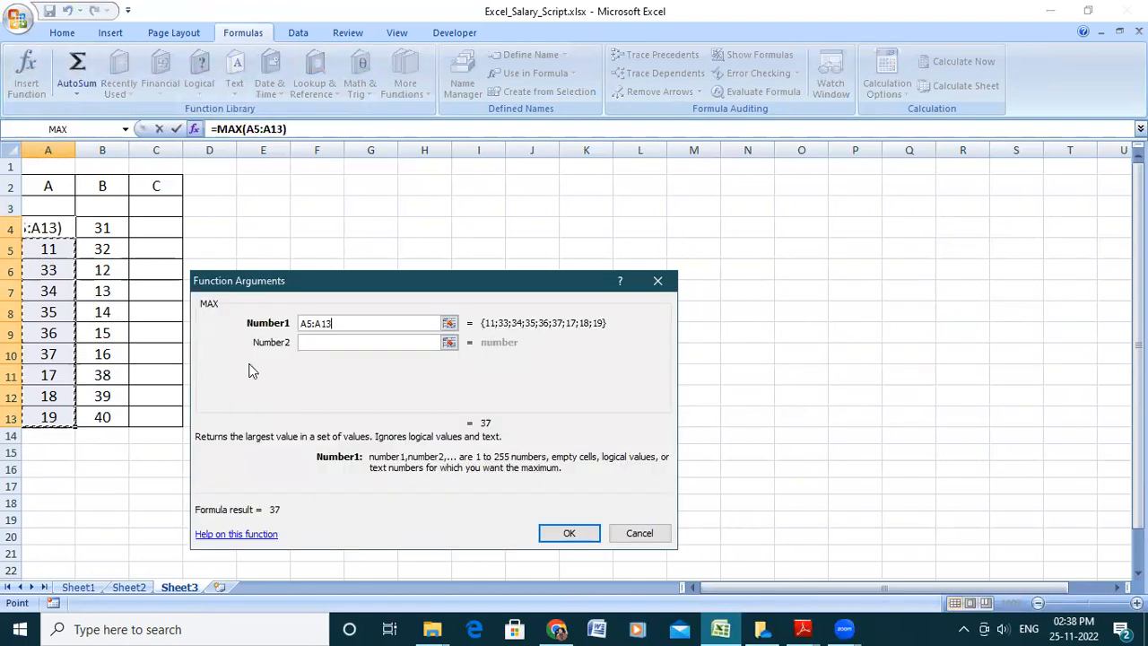
pyautogui.click(594, 534)
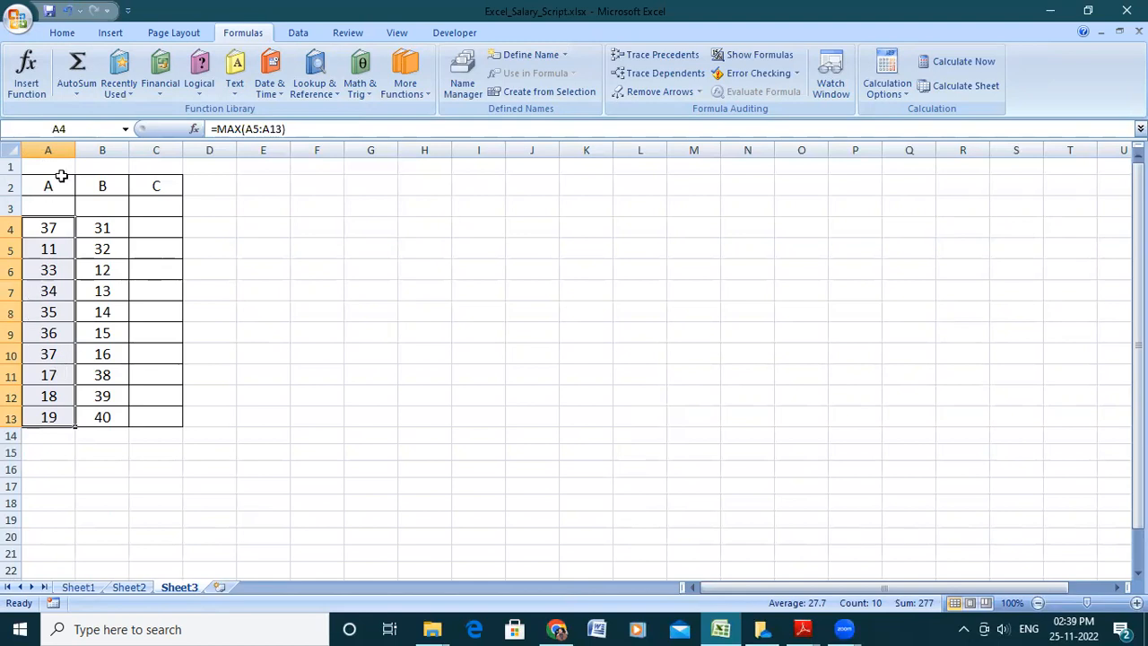
pyautogui.click(67, 12)
# Step: Insert a COUNT function over A4:A13 in cell A3, inspect the formula and undo its insertion
pyautogui.moveTo(49, 224); pyautogui.dragTo(51, 408)
pyautogui.moveTo(57, 208); pyautogui.dragTo(56, 421)
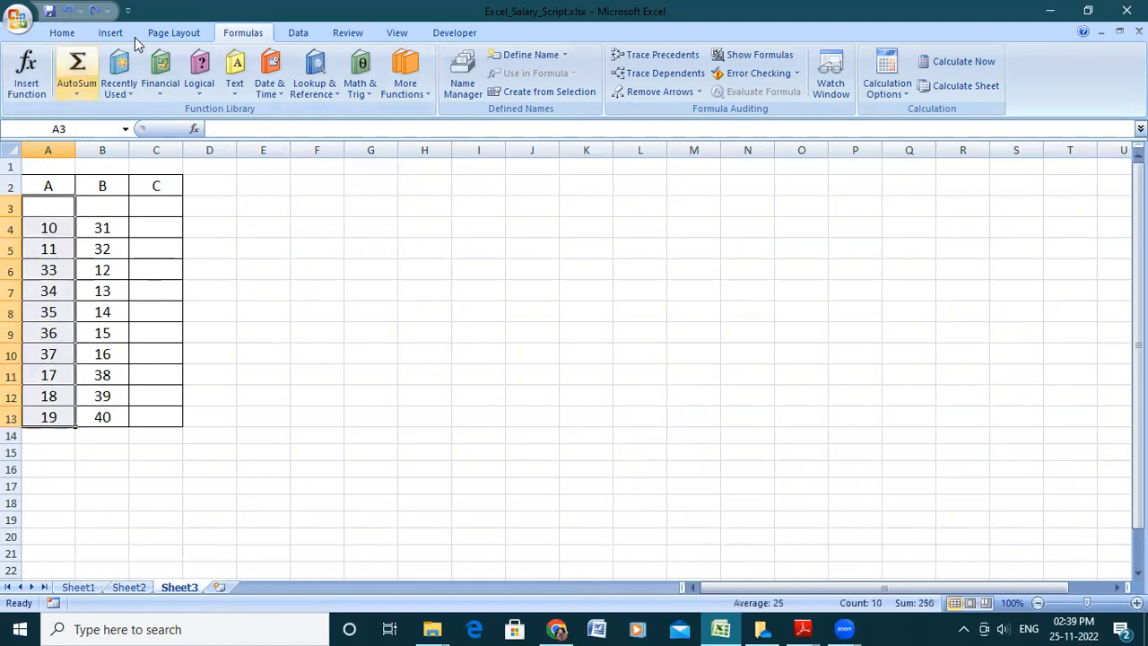
pyautogui.click(14, 69)
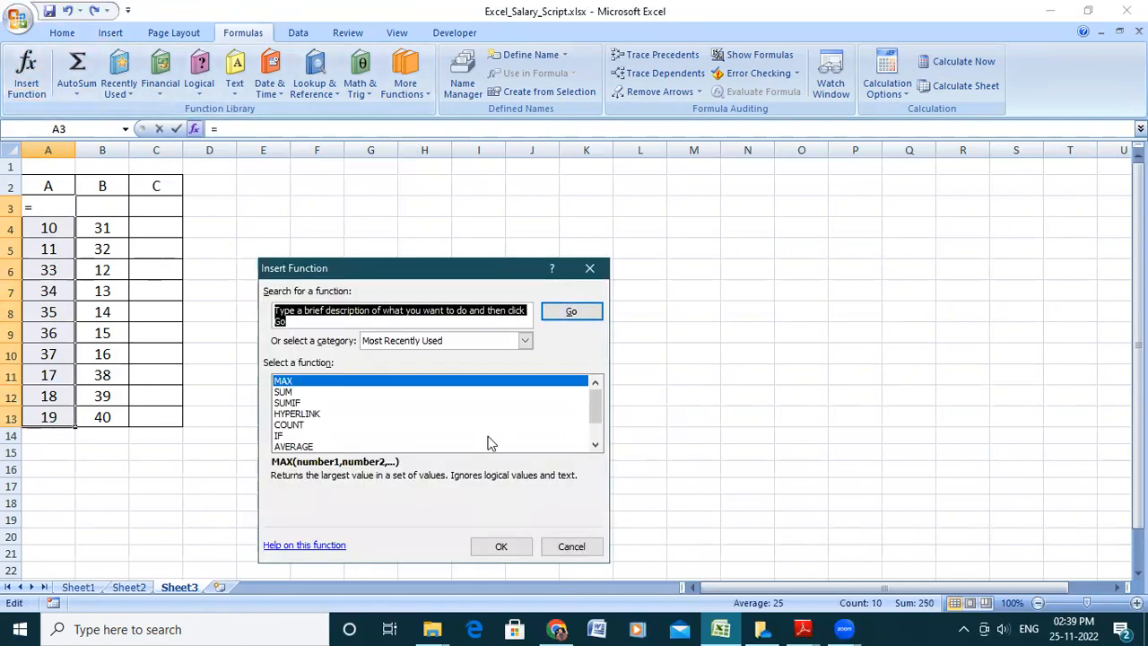
pyautogui.click(357, 426)
pyautogui.click(500, 546)
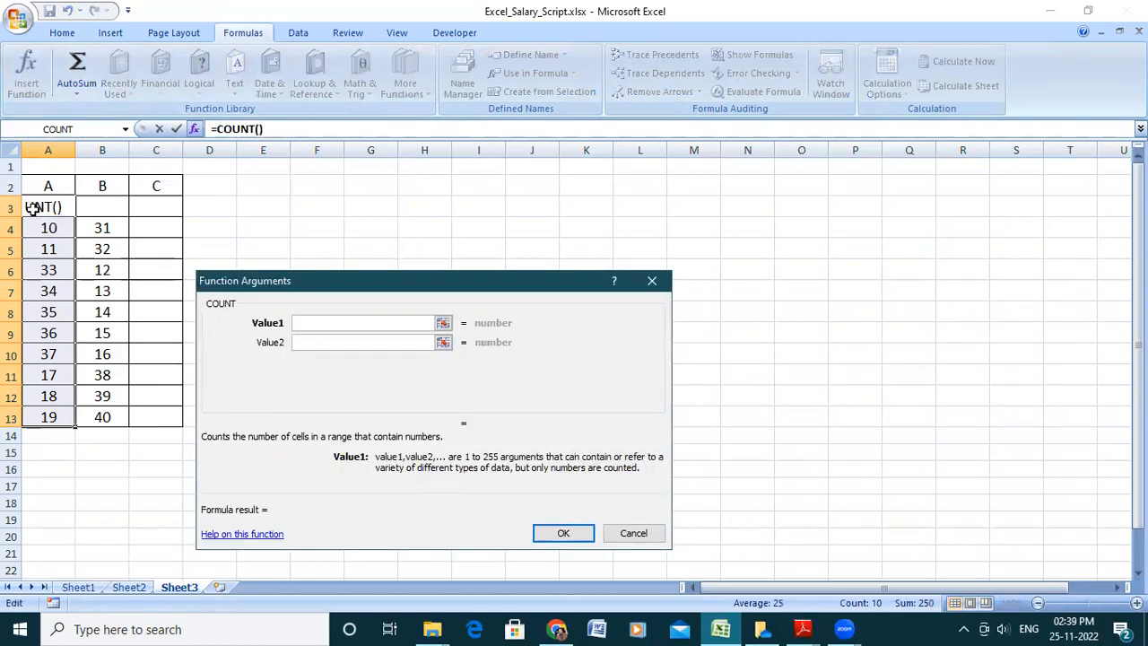
pyautogui.click(44, 229)
pyautogui.moveTo(44, 230); pyautogui.dragTo(55, 419)
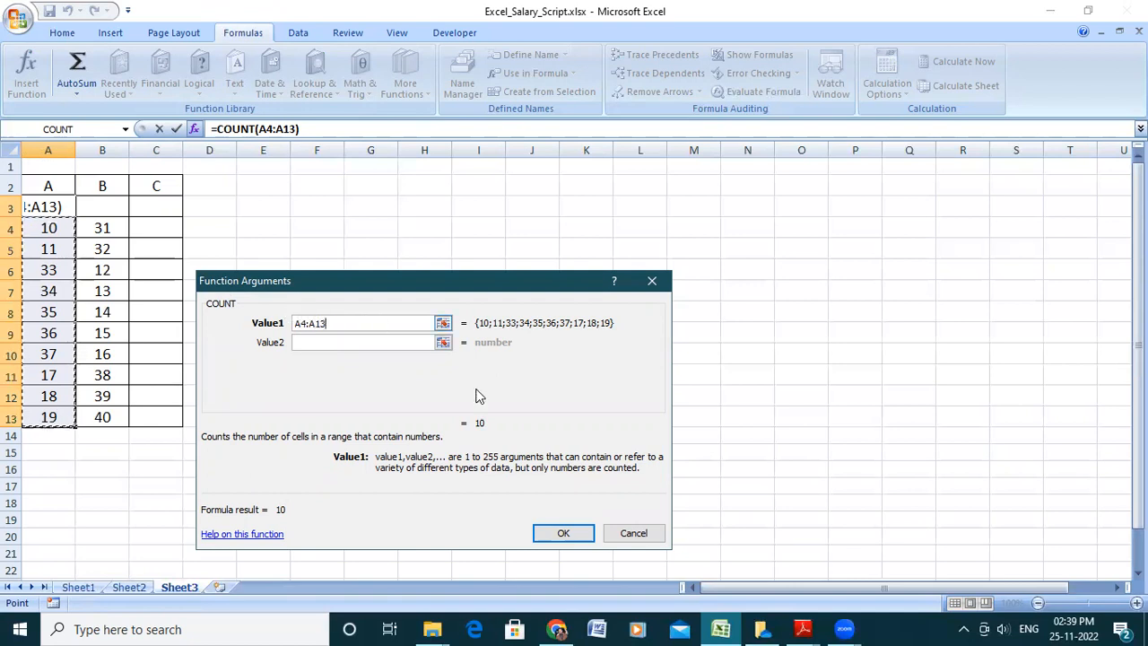
pyautogui.click(563, 535)
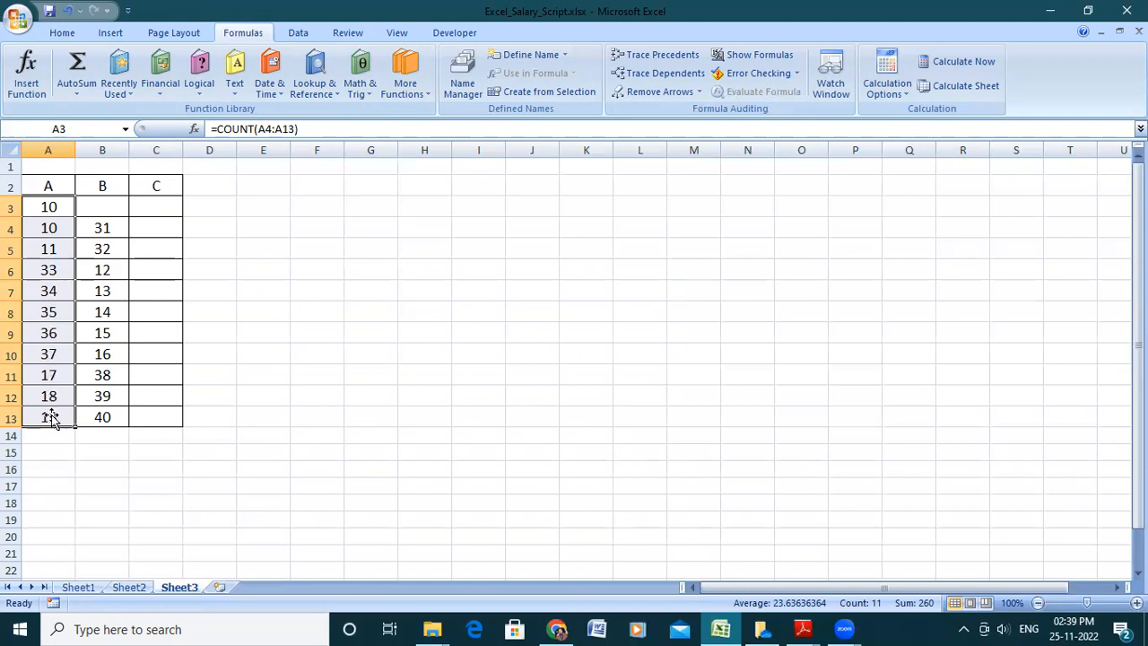
pyautogui.click(56, 207)
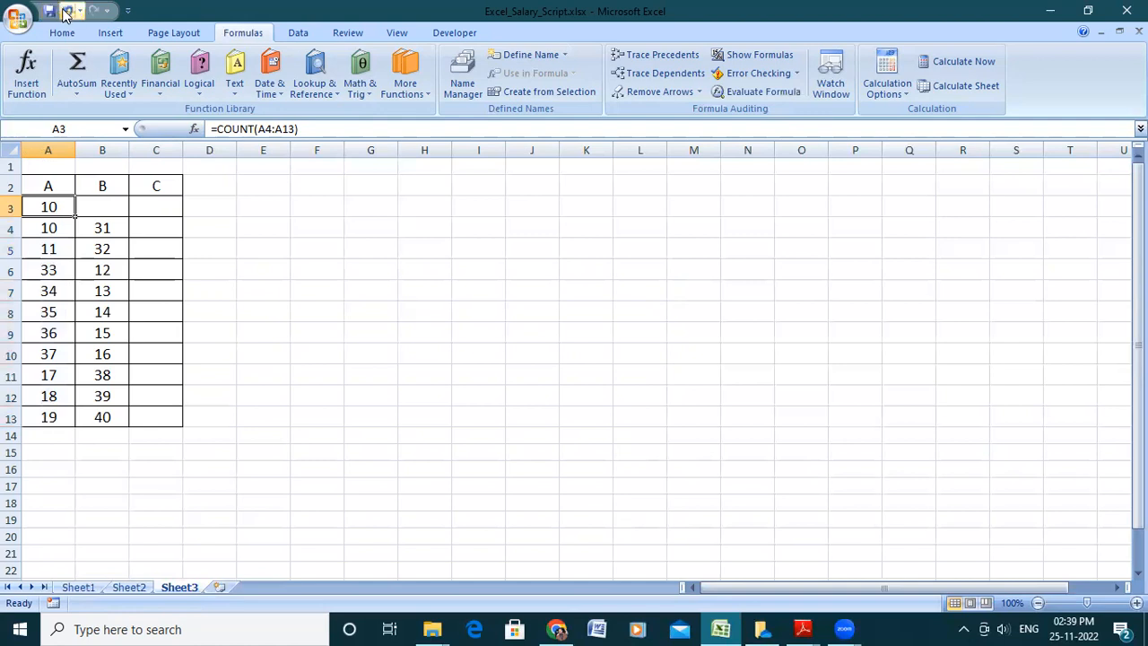
pyautogui.click(65, 11)
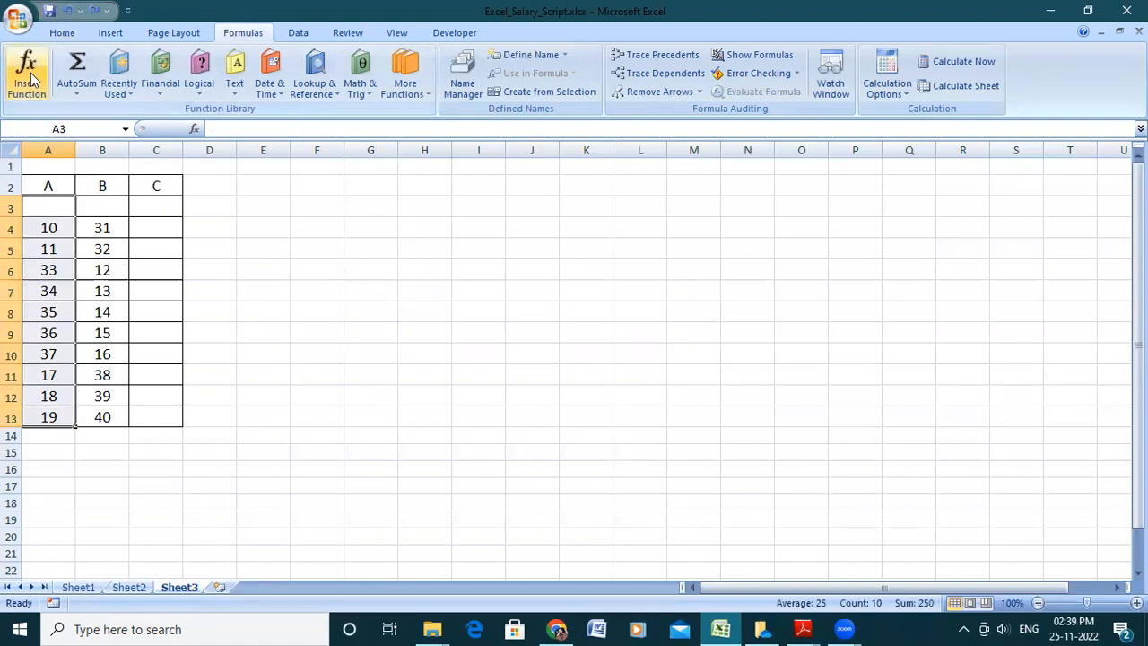
# Step: Insert an AVERAGE function over A4:A13 in cell A3, inspect the formula and undo its insertion
pyautogui.click(27, 81)
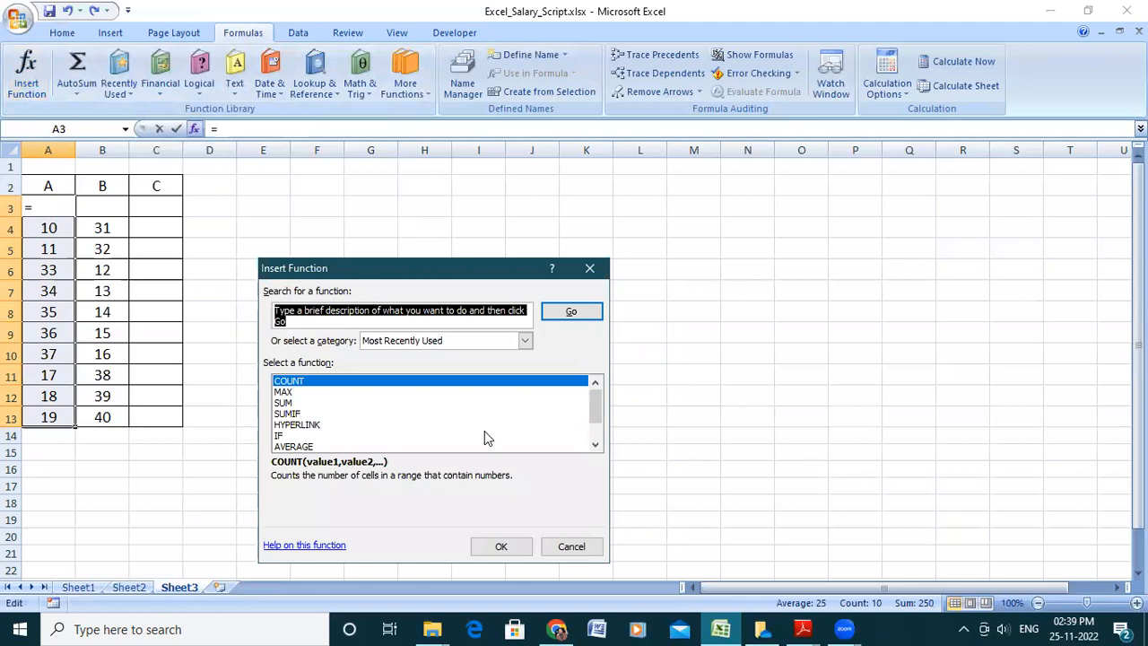
pyautogui.scroll(-1, 596, 451)
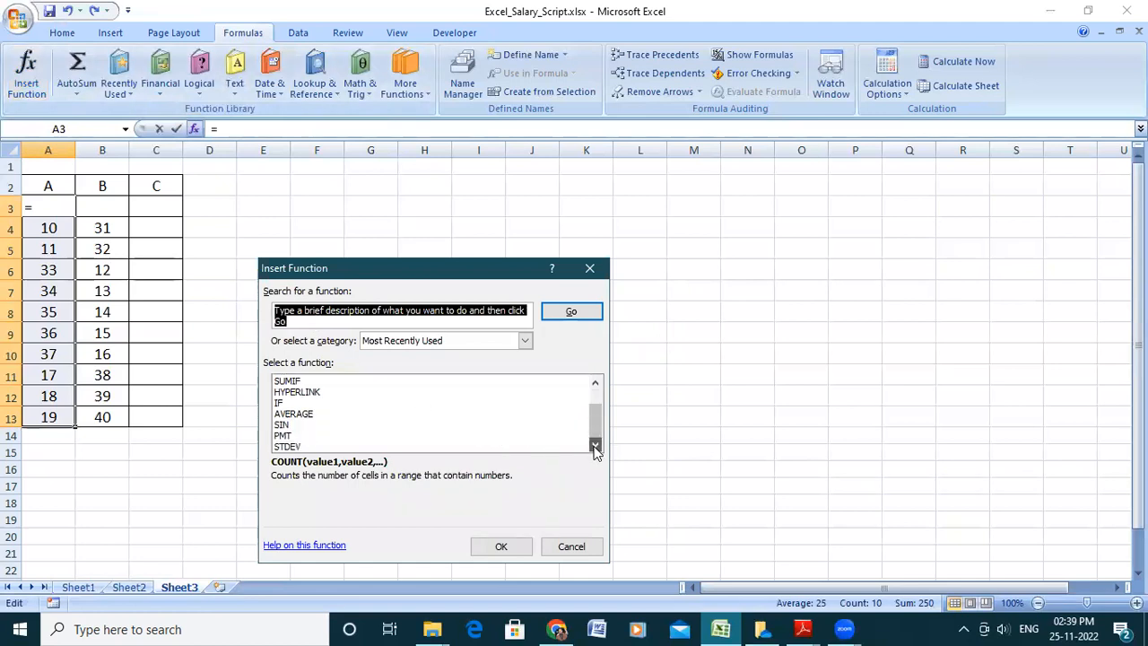
pyautogui.click(319, 414)
pyautogui.click(501, 546)
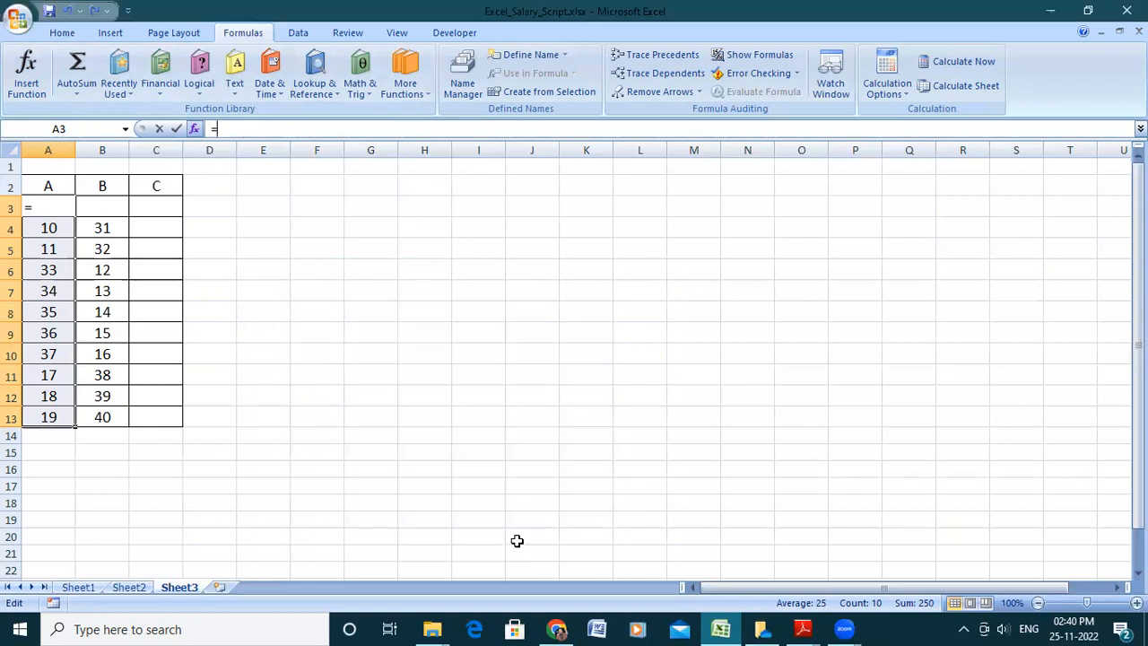
pyautogui.moveTo(63, 228); pyautogui.dragTo(80, 417)
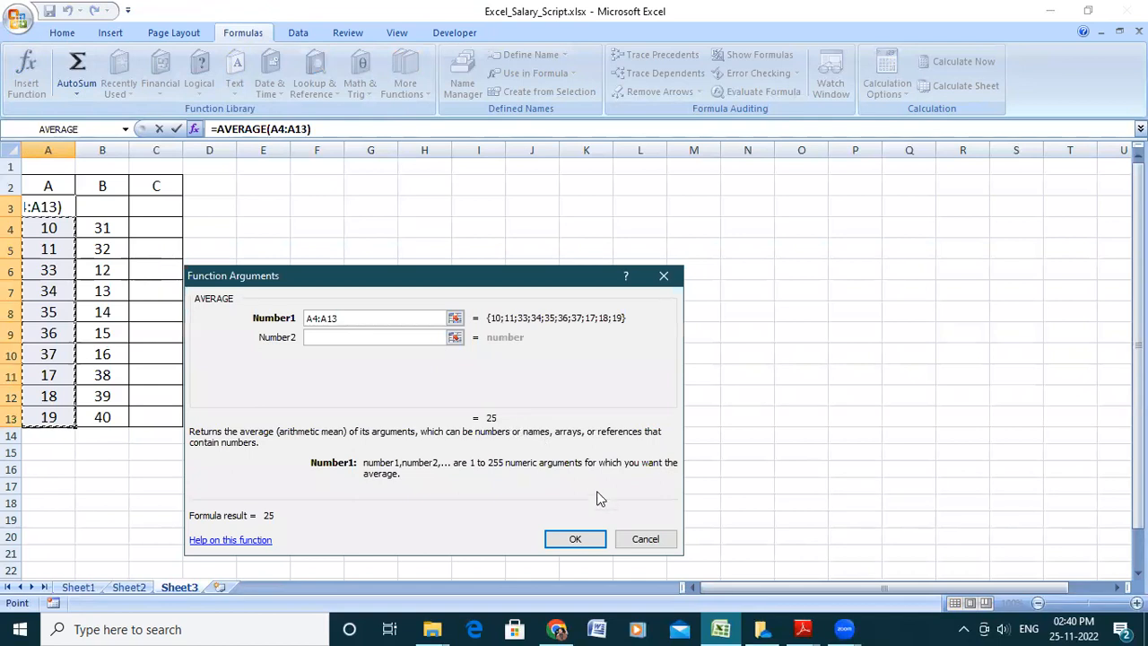
pyautogui.click(576, 538)
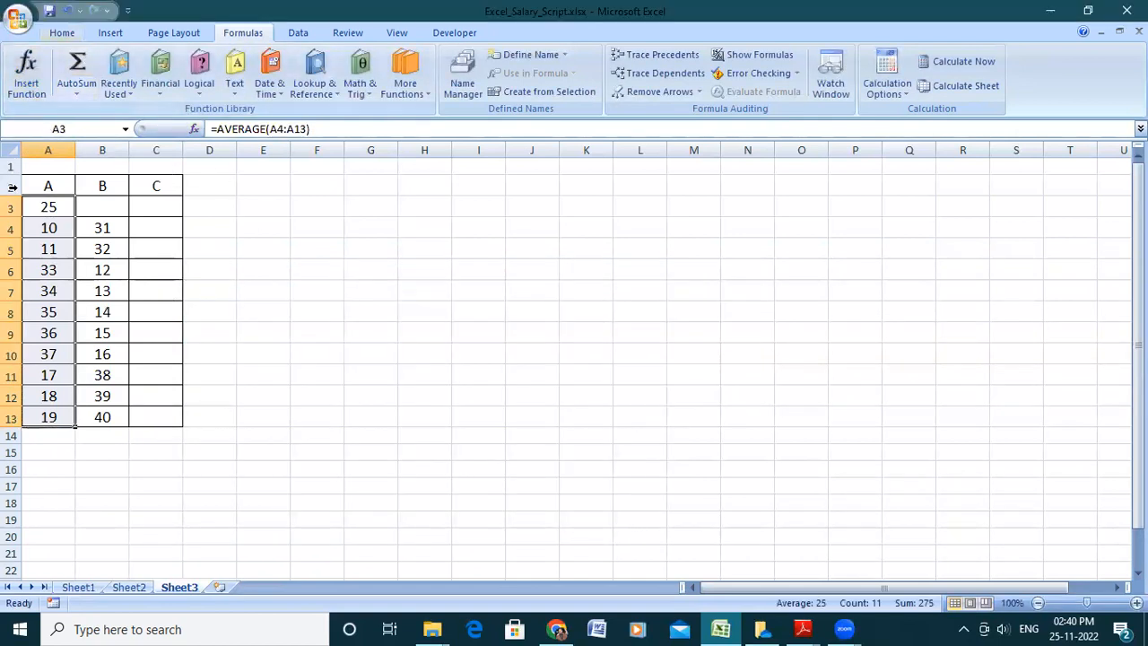
pyautogui.click(49, 207)
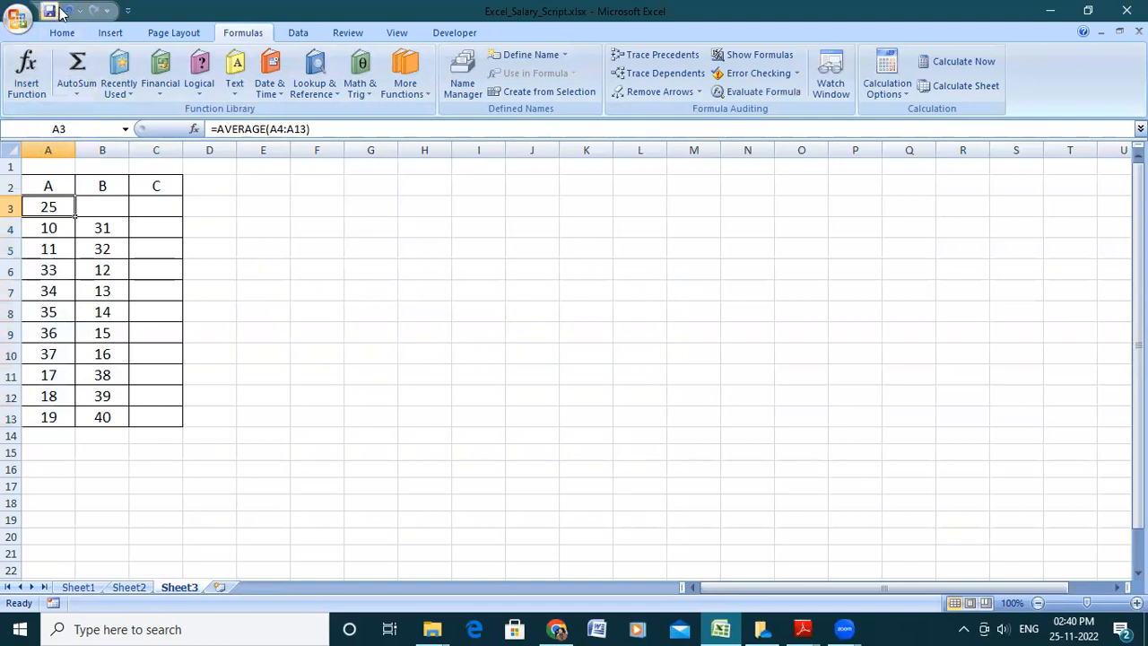
pyautogui.click(67, 10)
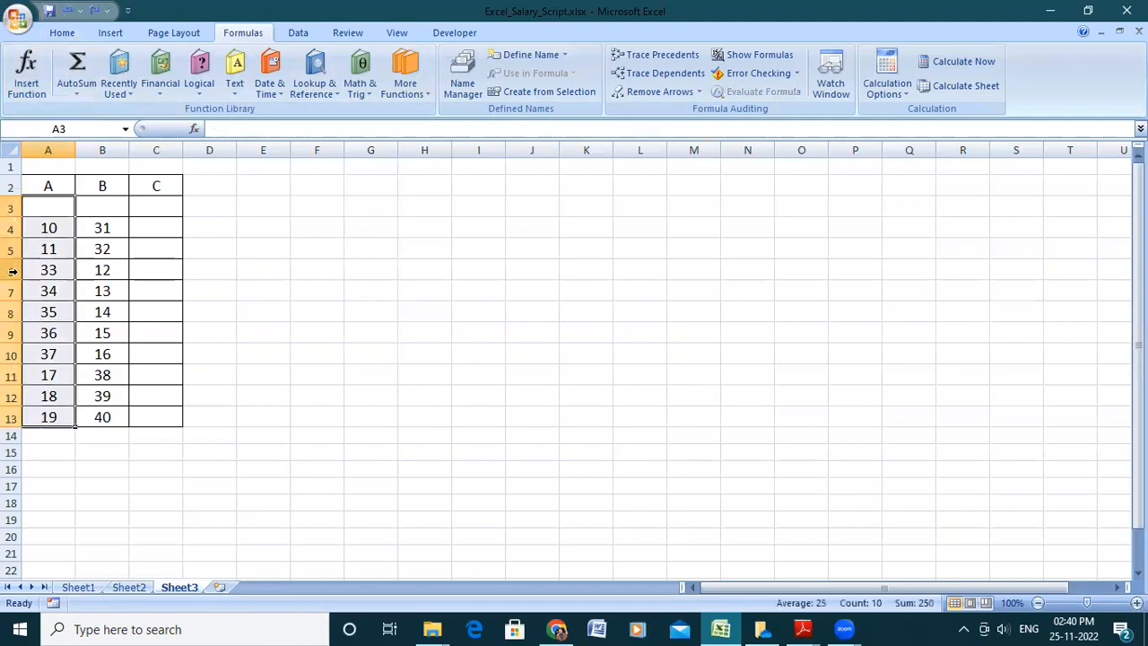
# Step: Try to set up a SUMIF function in cell A3 with the range A4:A13
pyautogui.moveTo(51, 205); pyautogui.dragTo(57, 417)
pyautogui.click(27, 73)
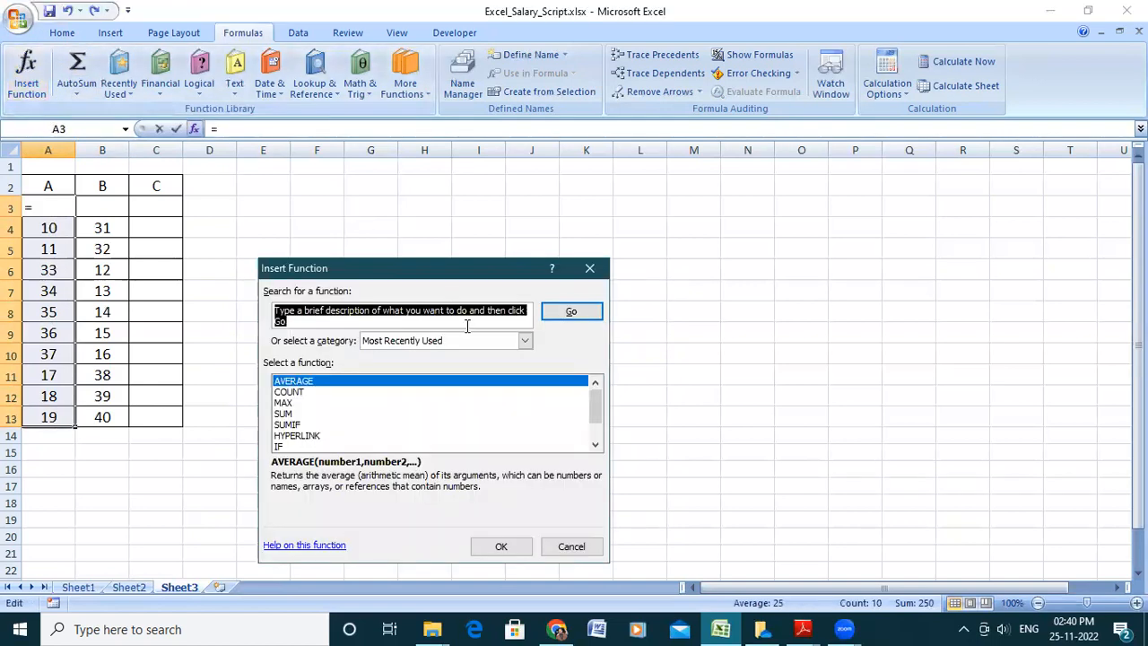
pyautogui.click(309, 426)
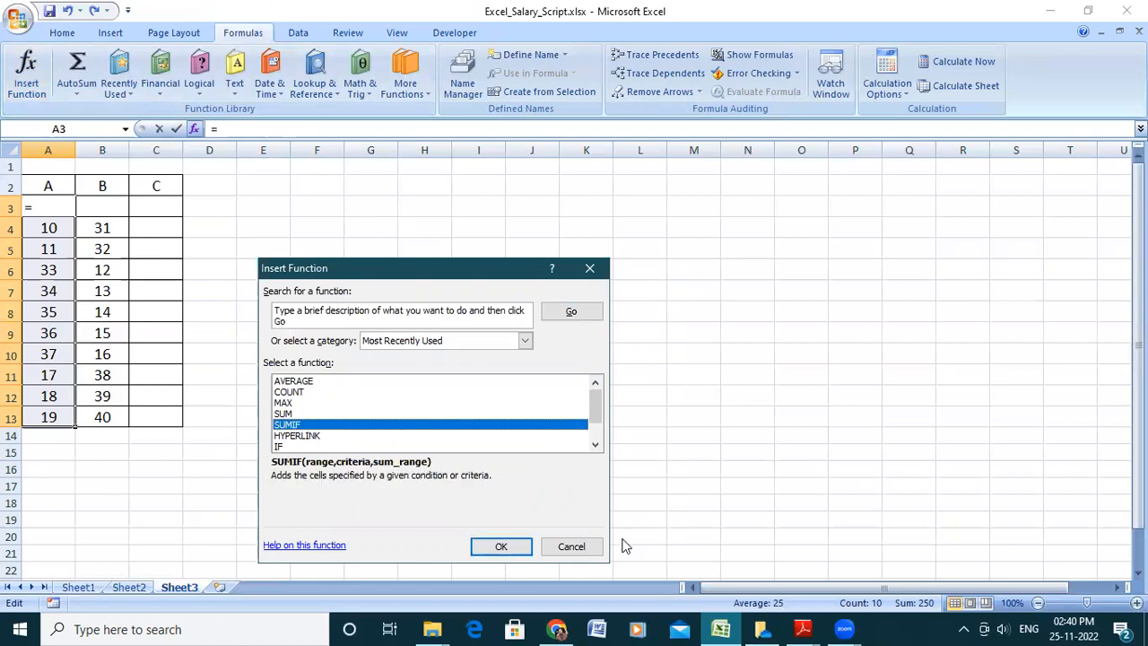
pyautogui.click(520, 546)
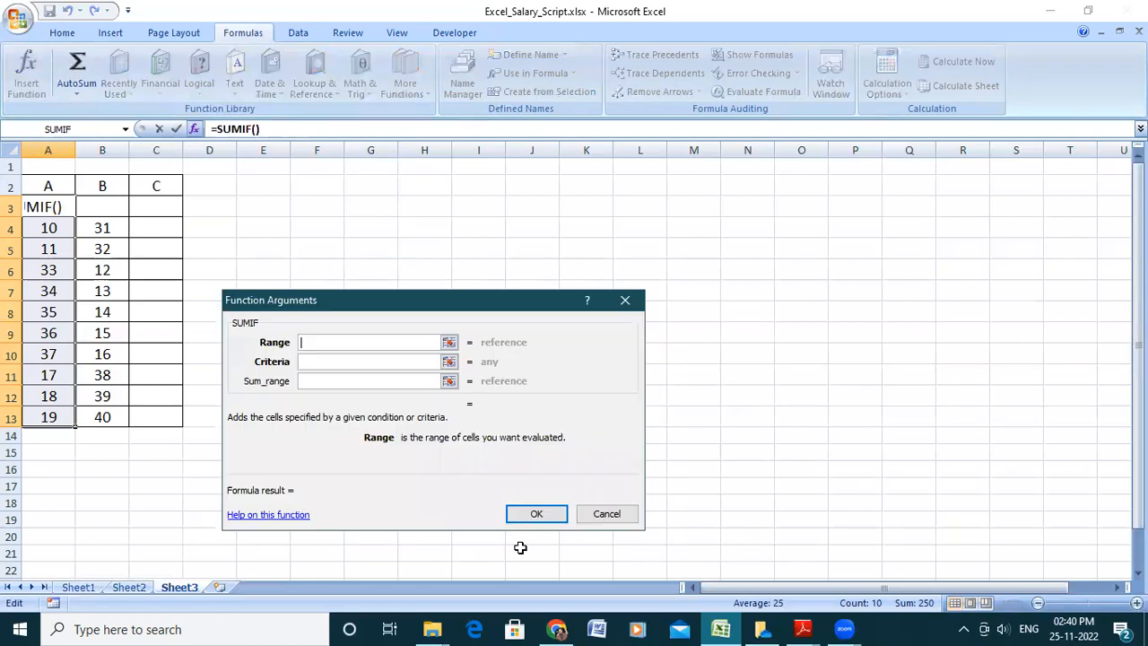
pyautogui.moveTo(54, 228); pyautogui.dragTo(57, 416)
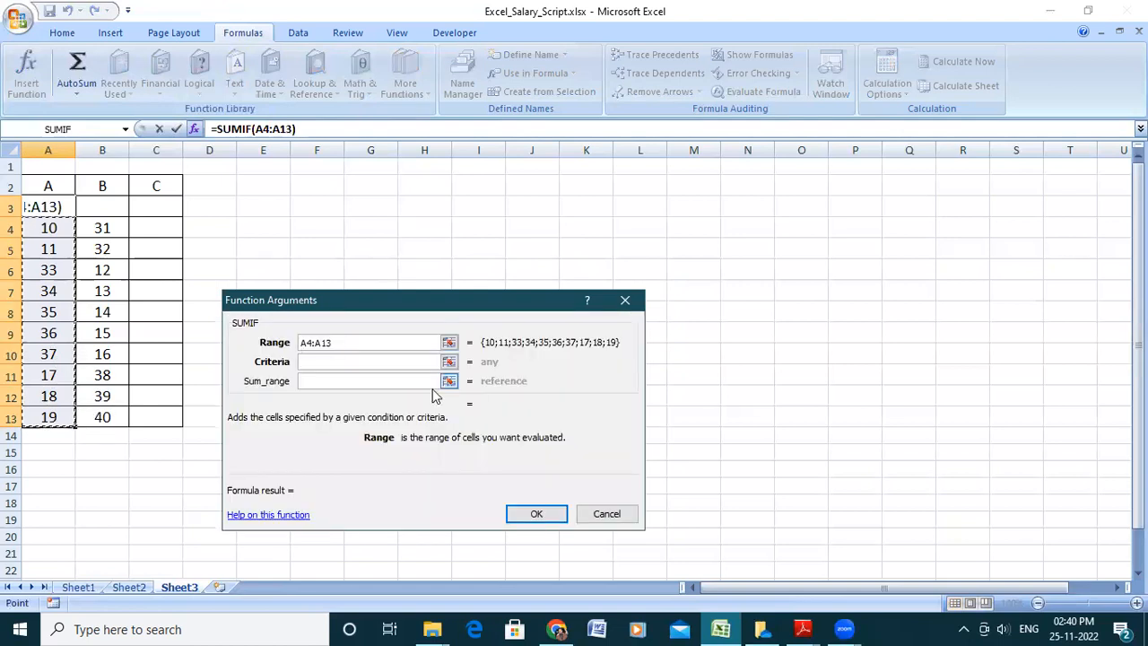
pyautogui.click(402, 361)
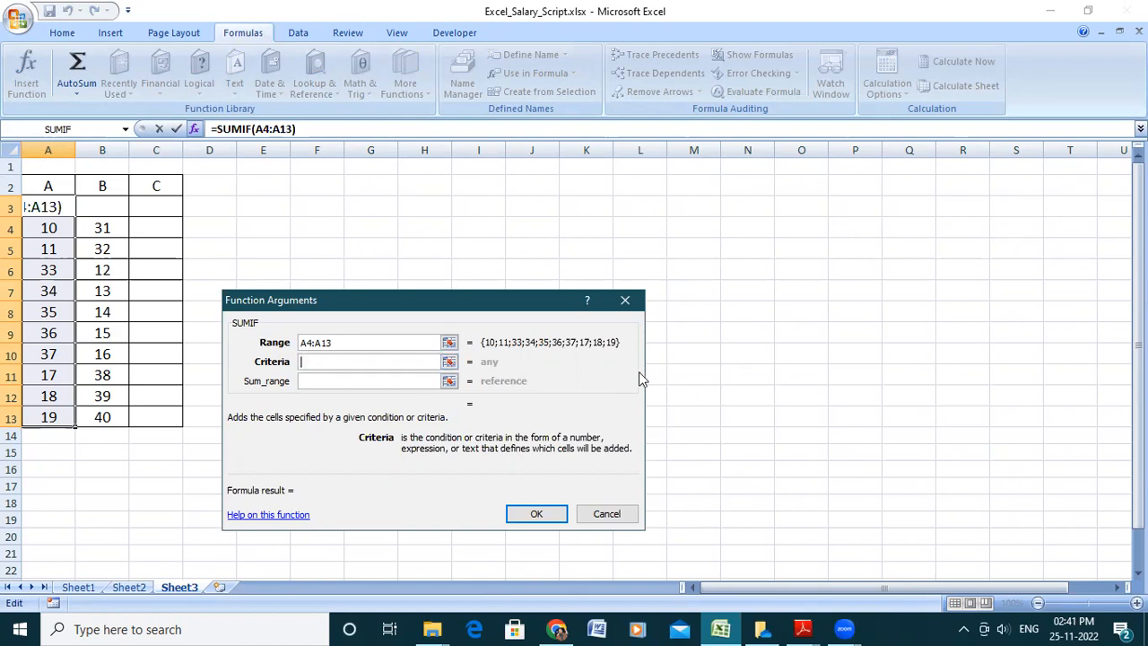
pyautogui.click(607, 514)
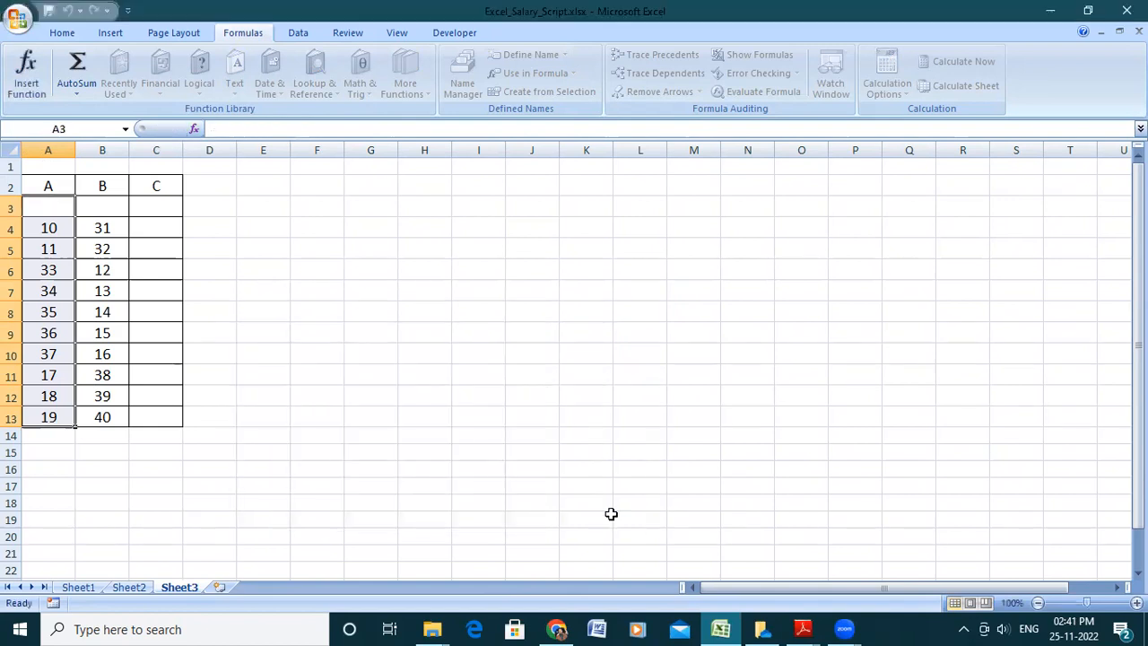
pyautogui.click(27, 88)
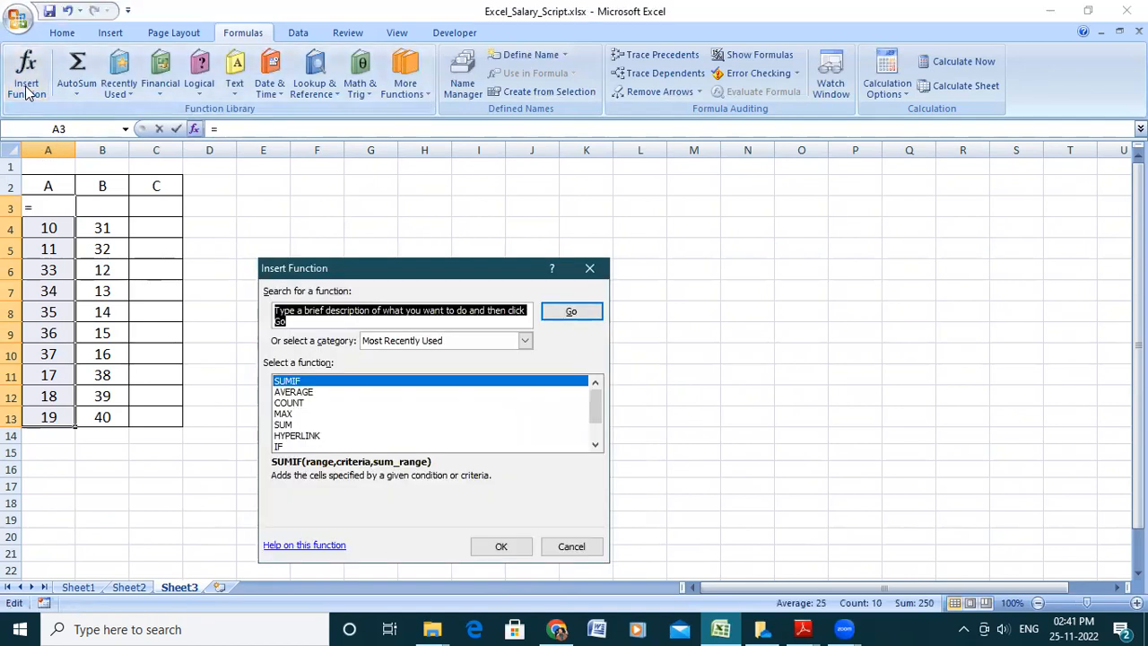
pyautogui.click(589, 269)
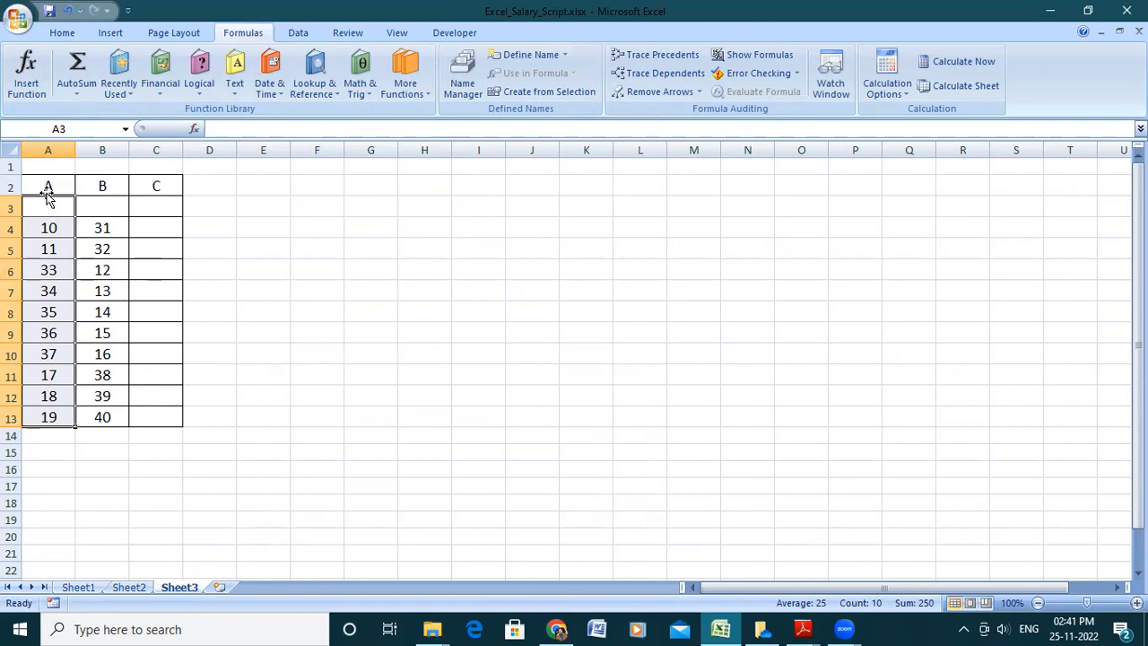
# Step: Start a HYPERLINK function in cell A3 and bring up its arguments
pyautogui.moveTo(47, 204); pyautogui.dragTo(77, 397)
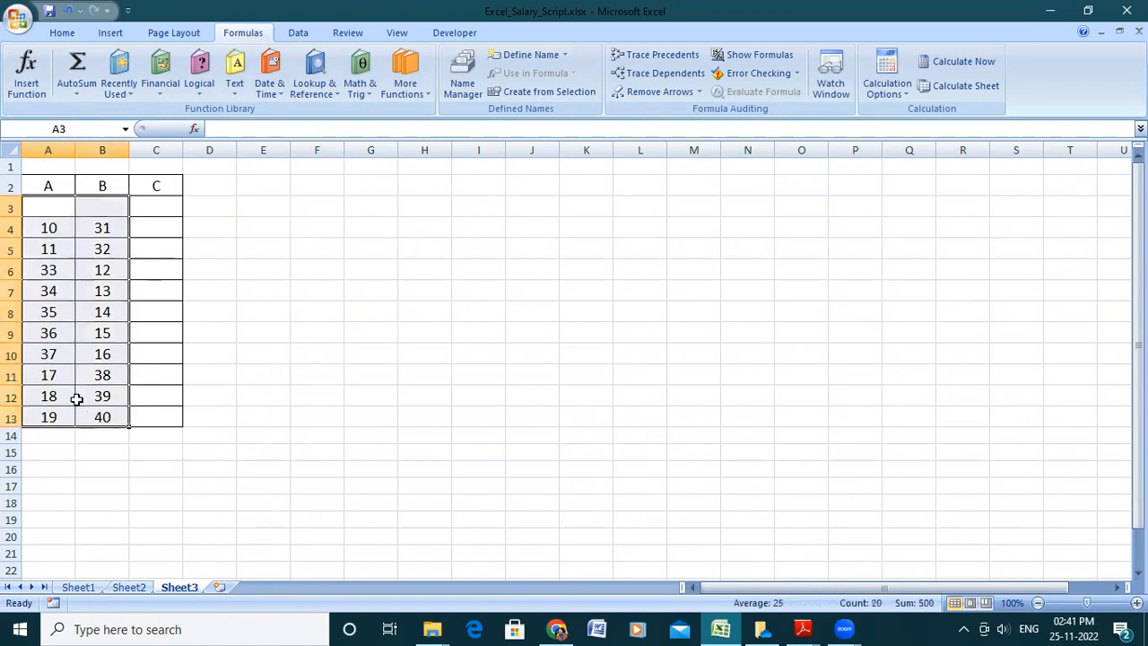
pyautogui.click(27, 61)
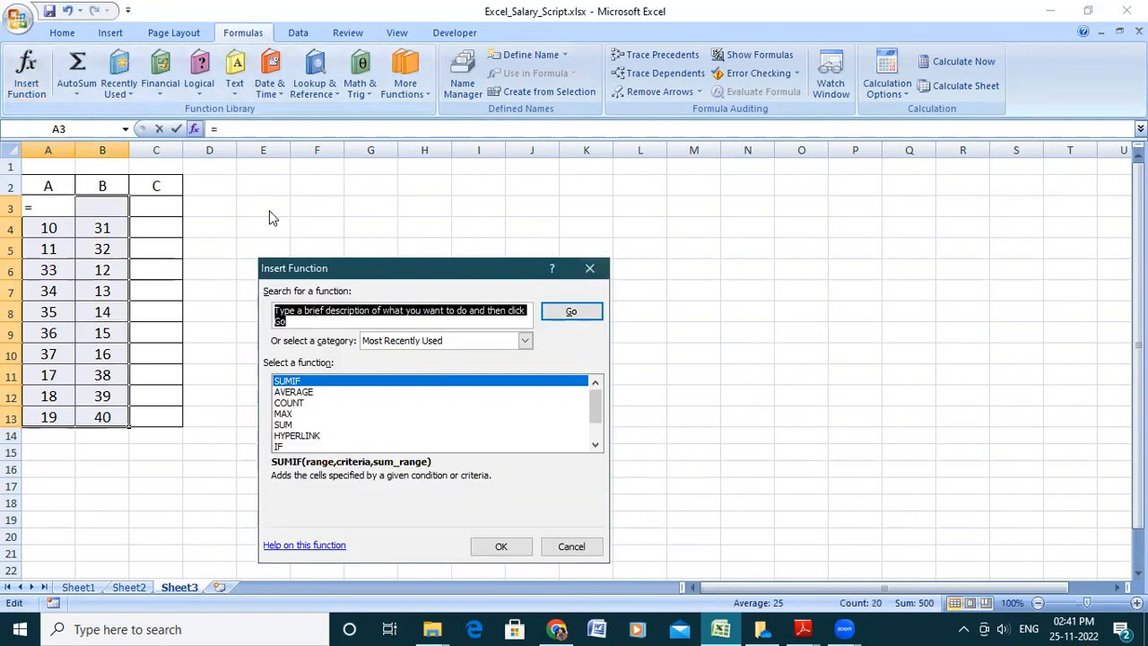
pyautogui.click(296, 436)
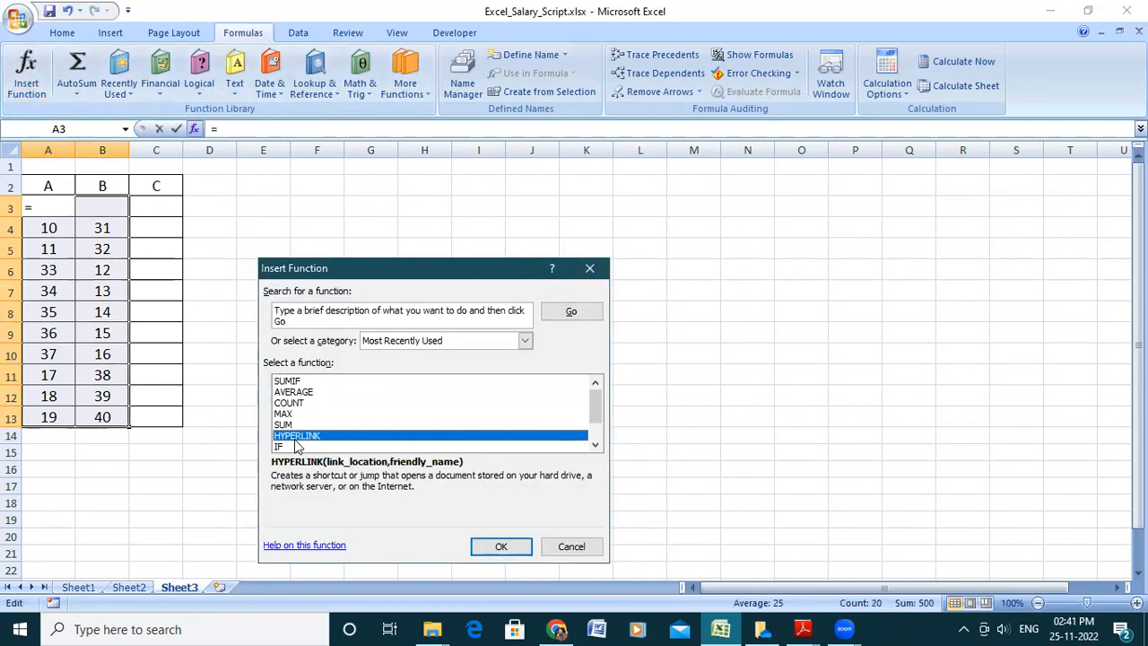
pyautogui.click(510, 550)
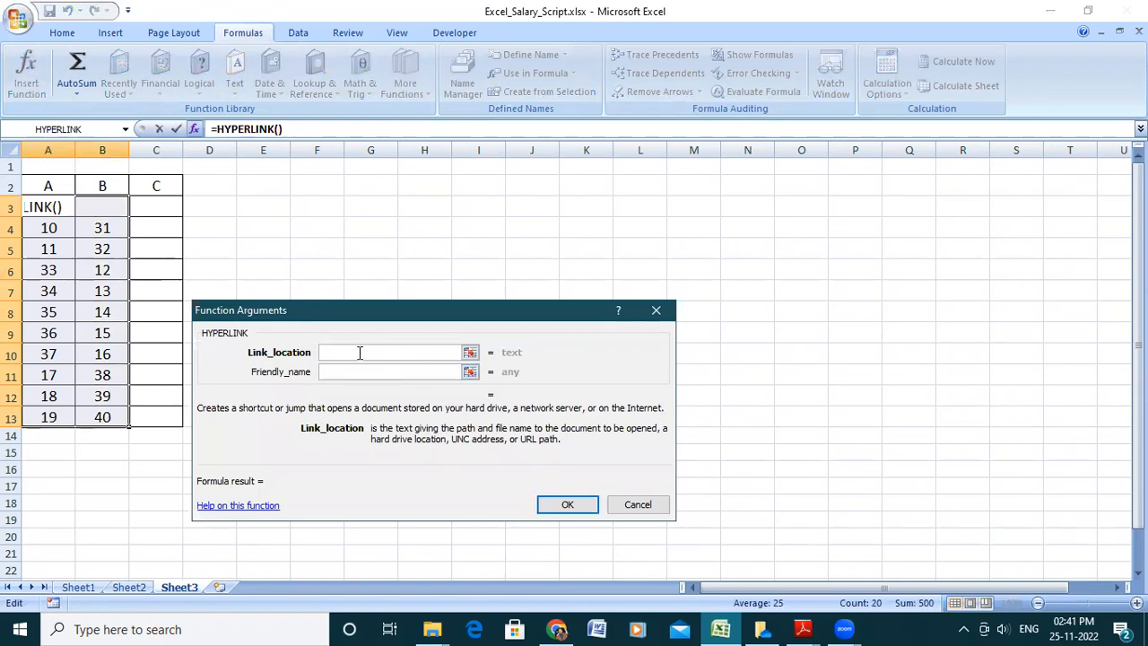
# Step: Switch to File Explorer, open the OS (C:) drive and copy its path
pyautogui.moveTo(439, 627)
pyautogui.click(727, 164)
pyautogui.hotkey('alt', 'Tab')
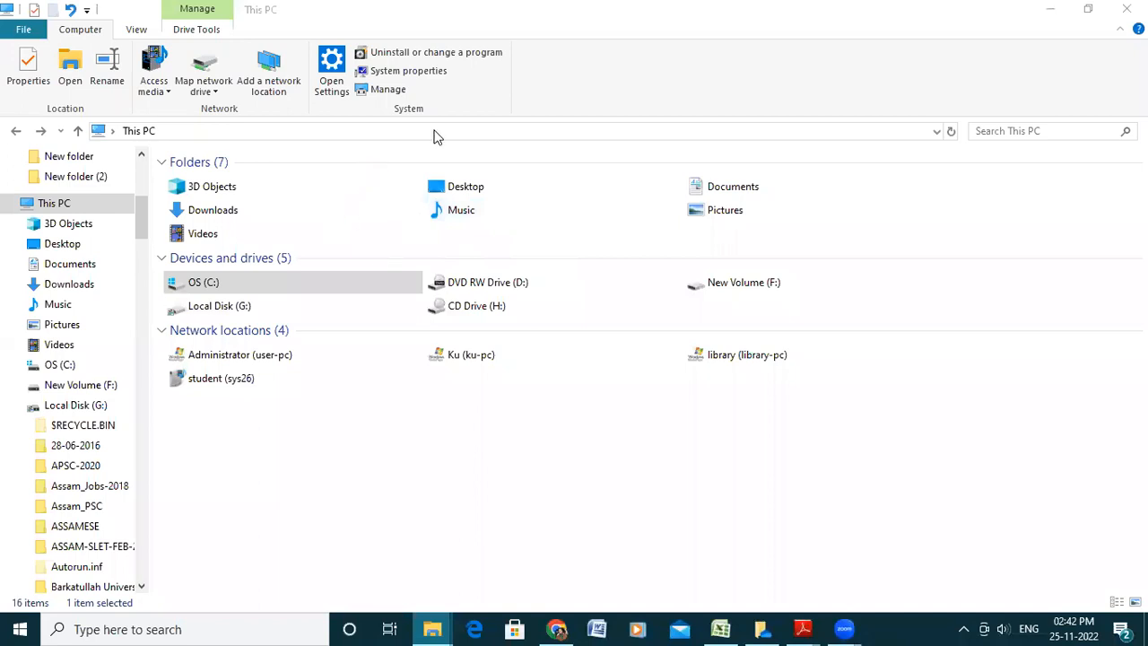
pyautogui.doubleClick(282, 287)
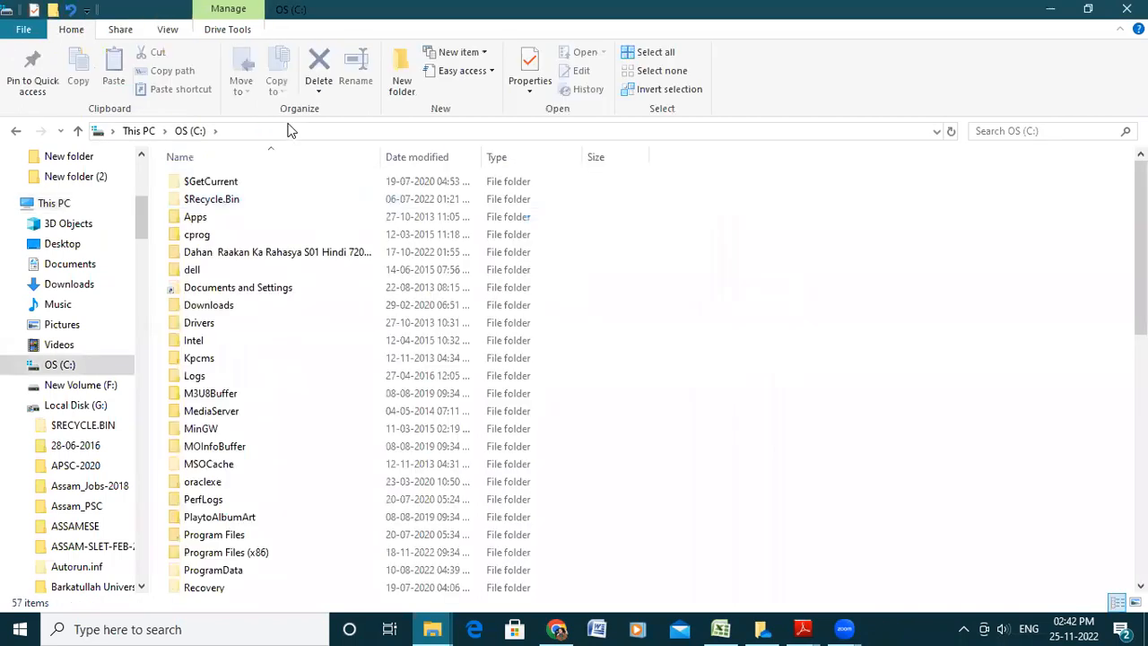
pyautogui.click(293, 131)
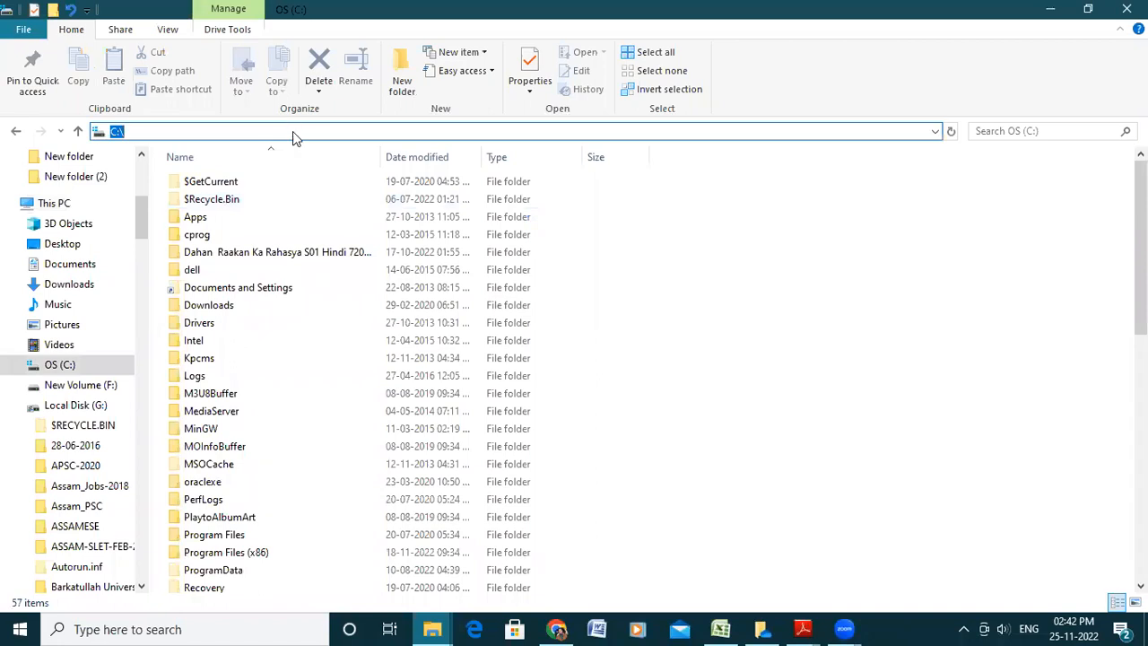
pyautogui.rightClick(292, 131)
pyautogui.click(335, 185)
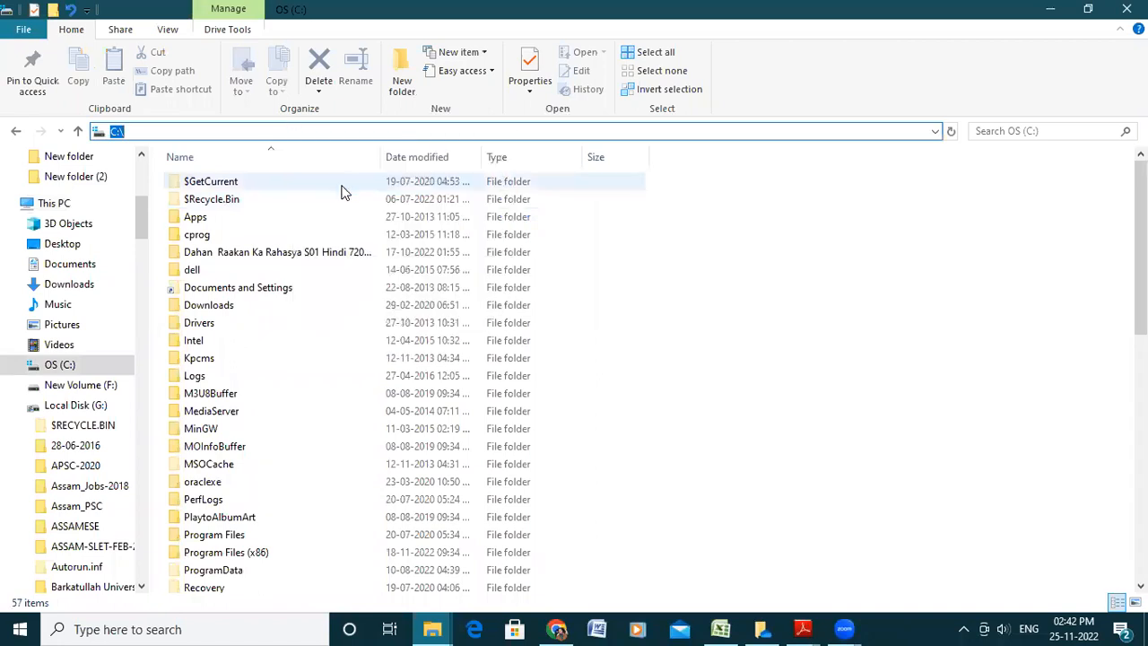
# Step: Back in Excel, complete the HYPERLINK function with the copied C:\ path as link location and CLICK as friendly name
pyautogui.click(720, 628)
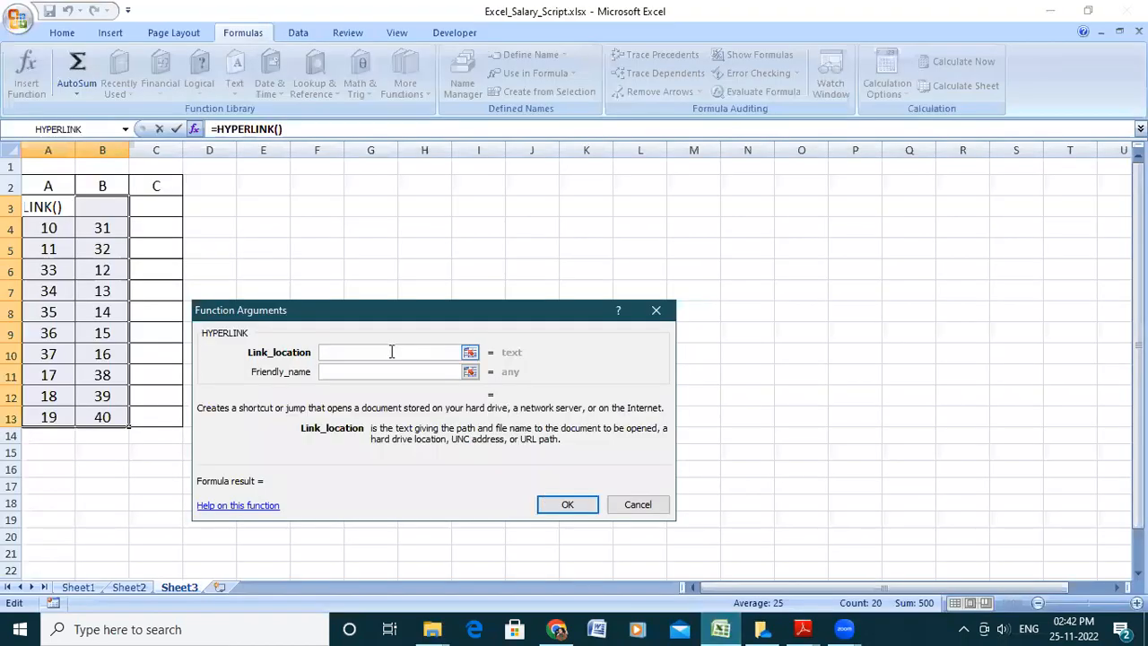
pyautogui.hotkey('ctrl', 'v')
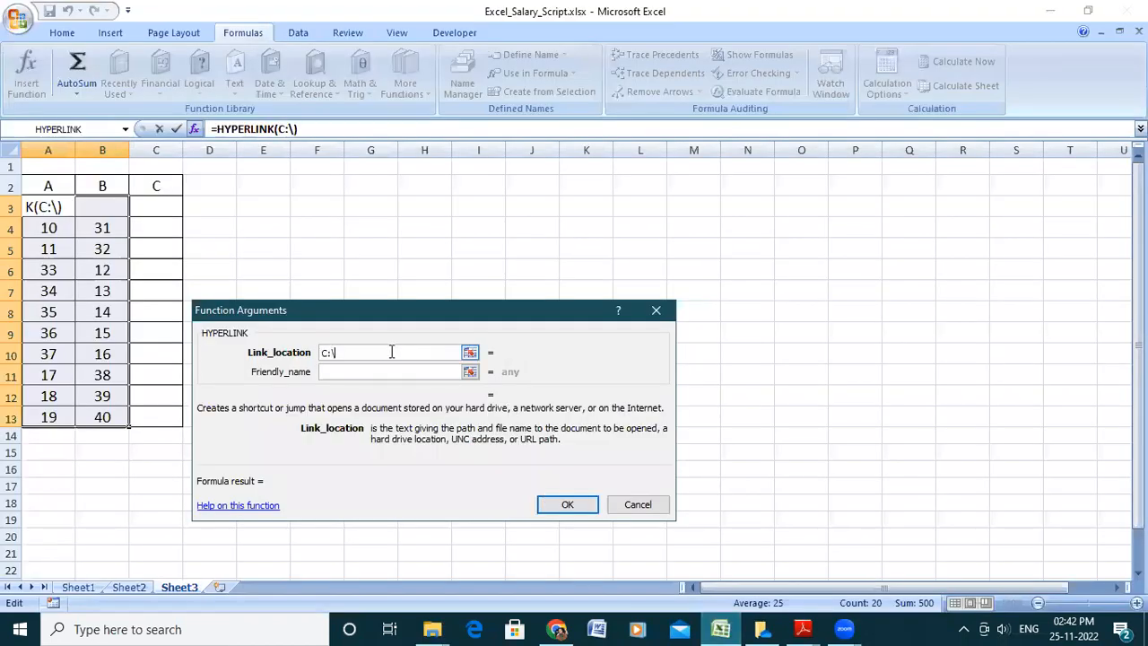
pyautogui.click(391, 371)
pyautogui.click(391, 371)
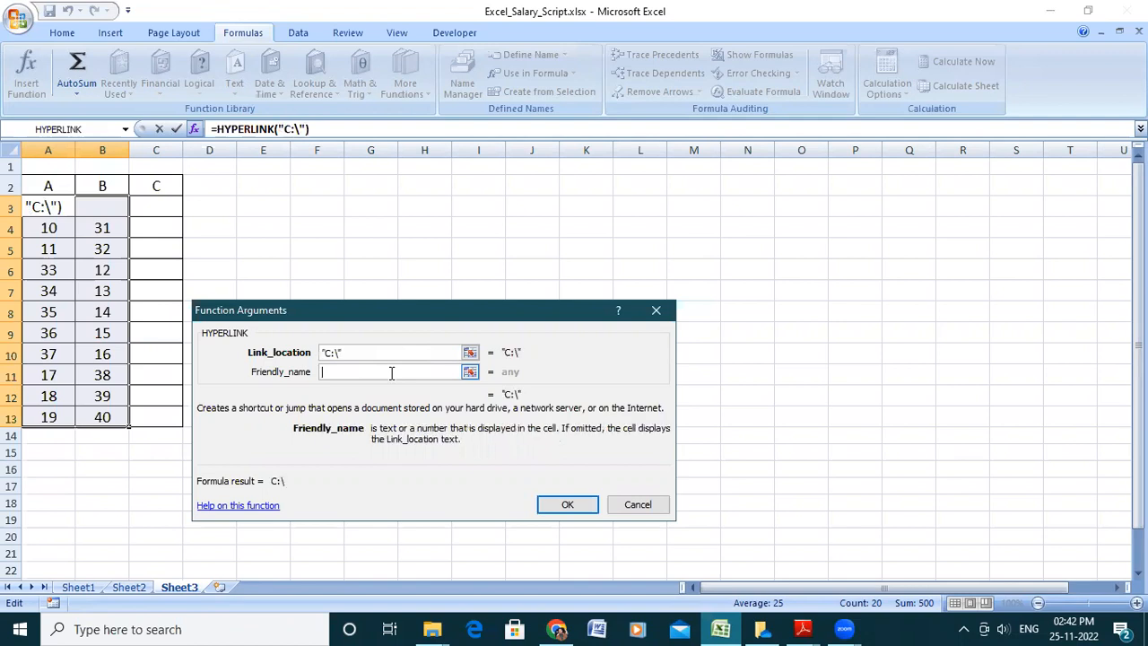
pyautogui.write('CLICK')
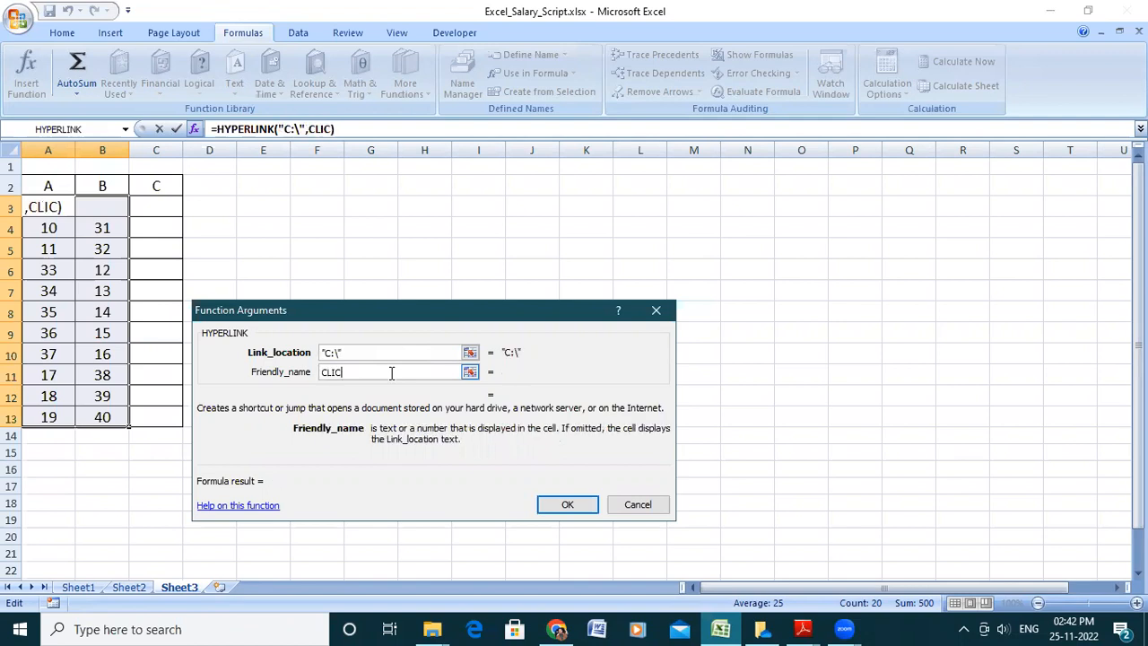
pyautogui.click(578, 504)
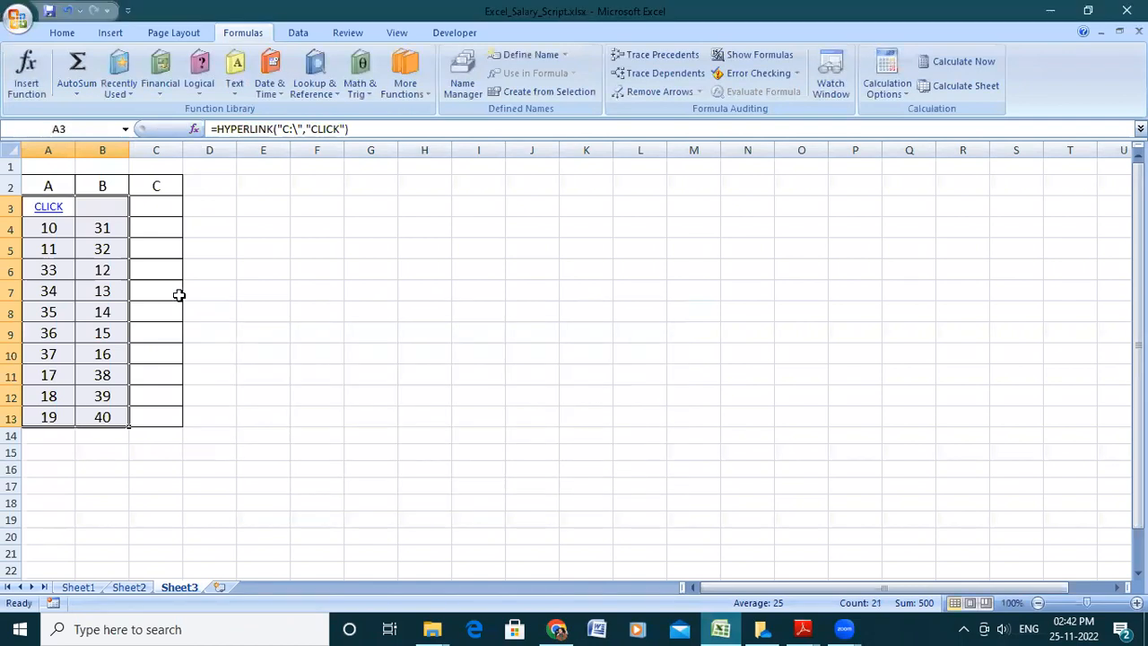
# Step: Test the CLICK hyperlink in cell A3 by following it twice, and close the opened drive window each time
pyautogui.click(281, 302)
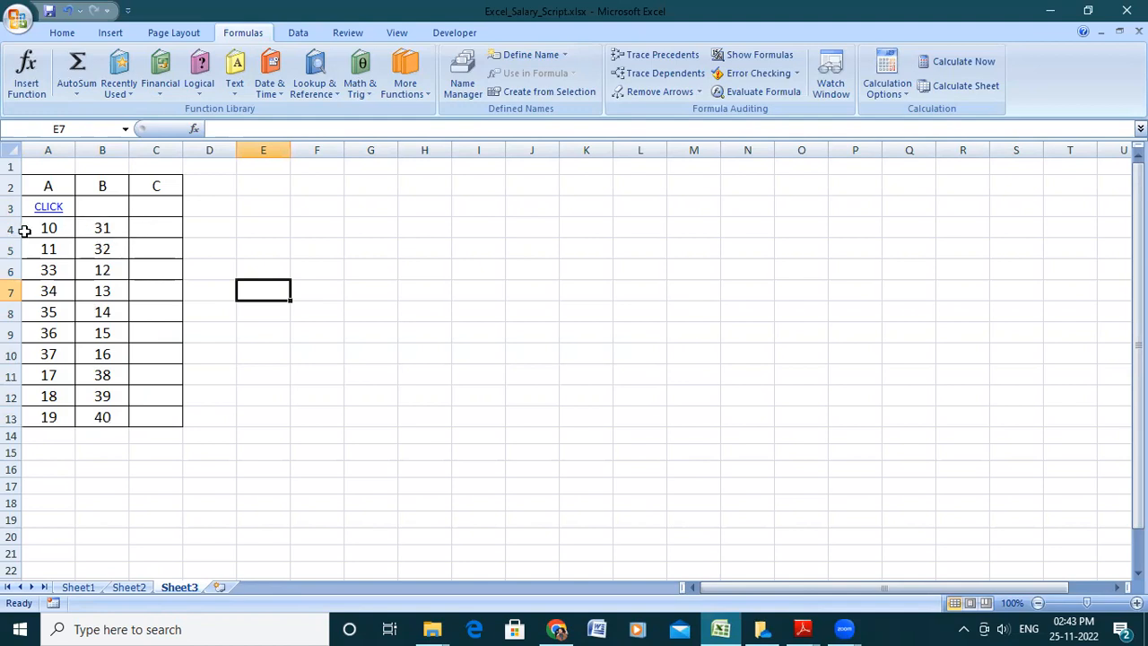
pyautogui.click(47, 207)
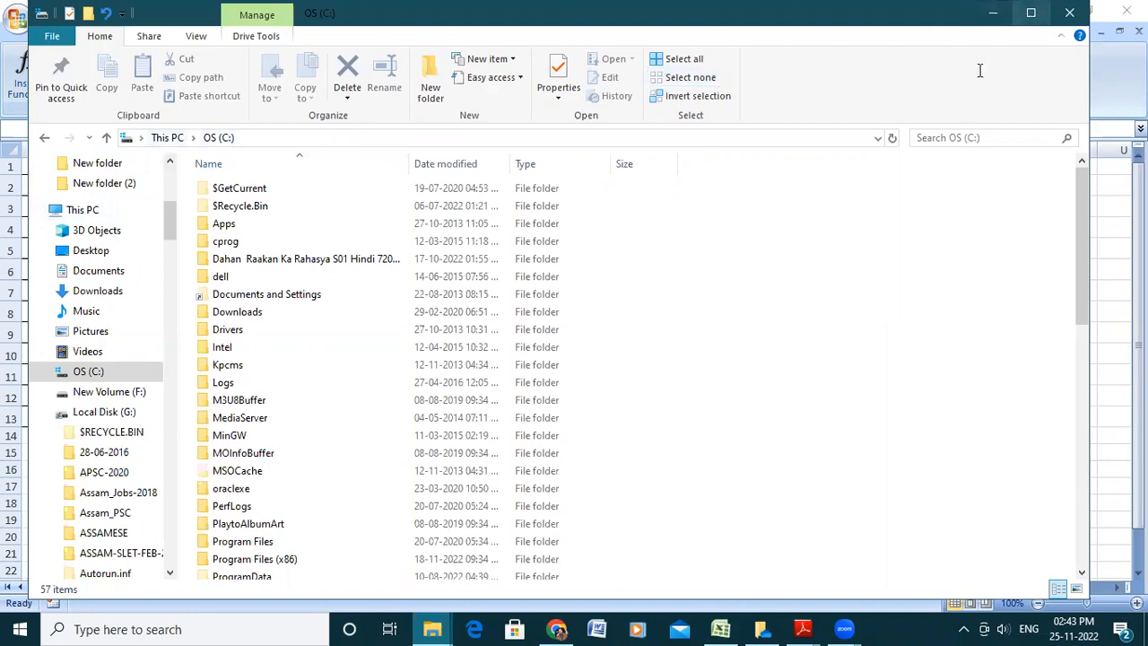
pyautogui.click(1030, 13)
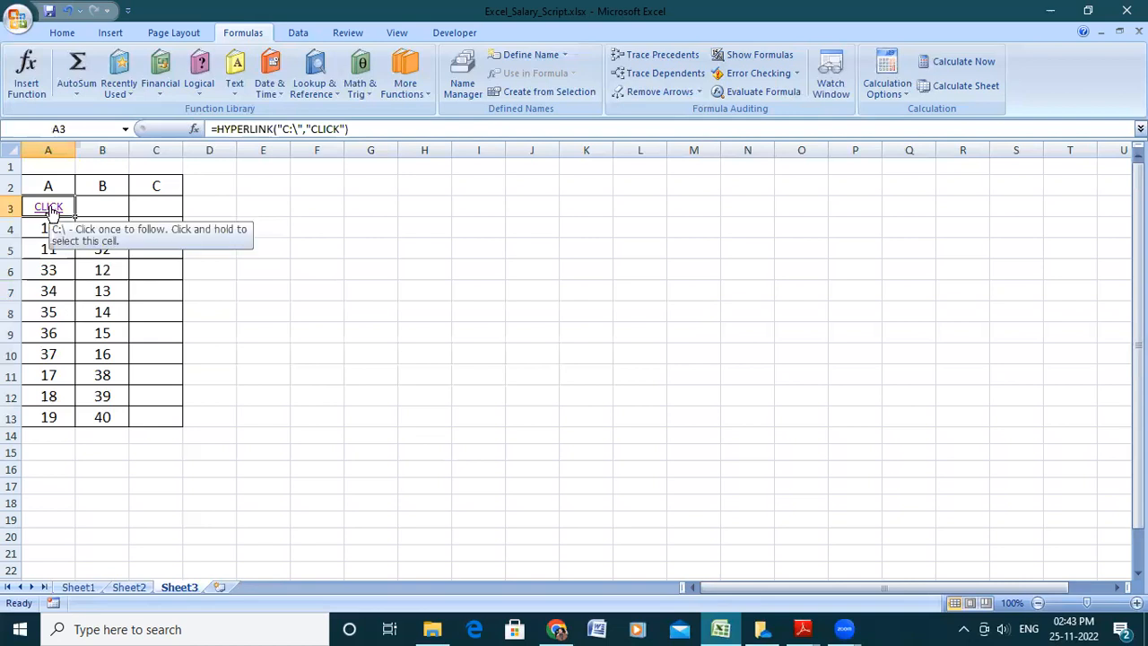
pyautogui.click(51, 209)
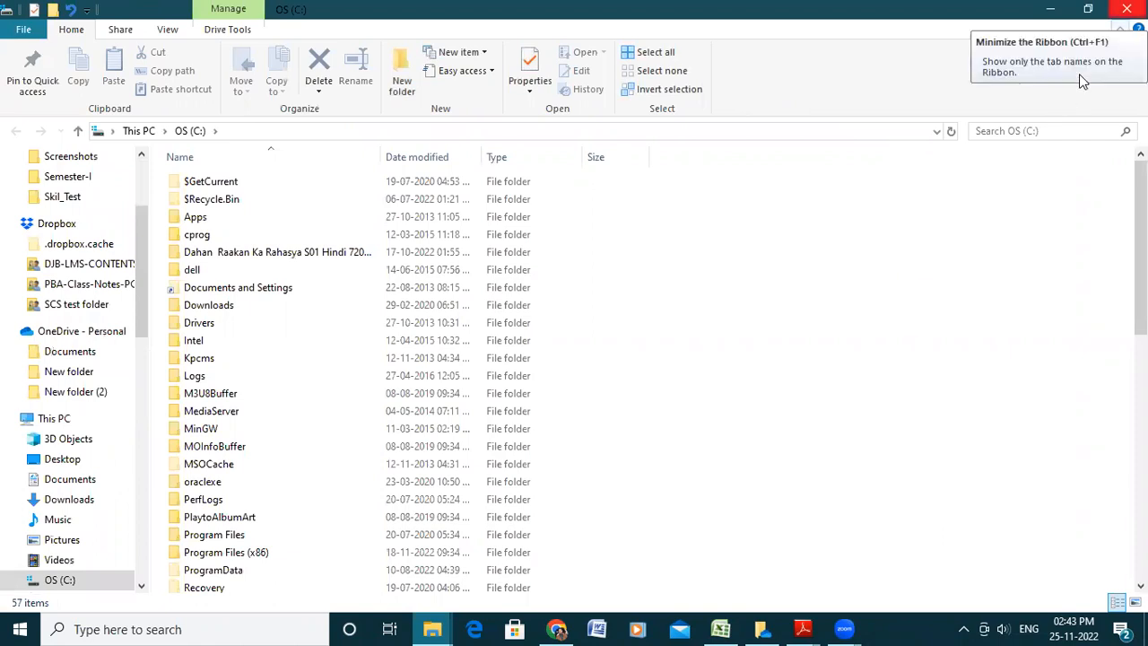
pyautogui.click(1126, 9)
pyautogui.click(350, 270)
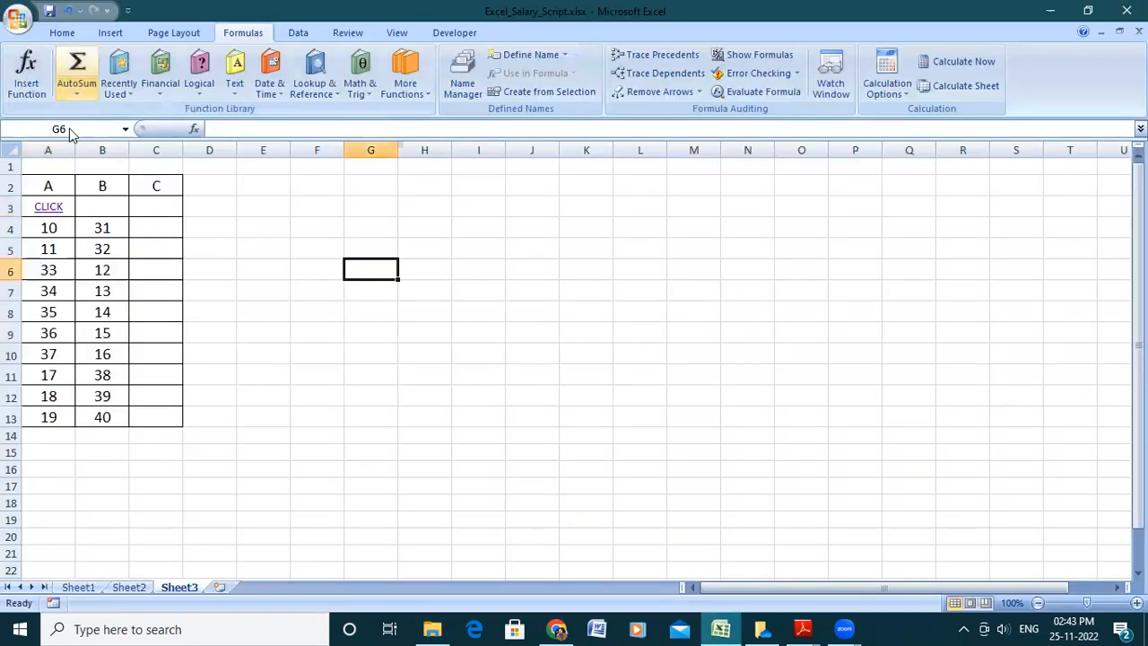
pyautogui.click(25, 100)
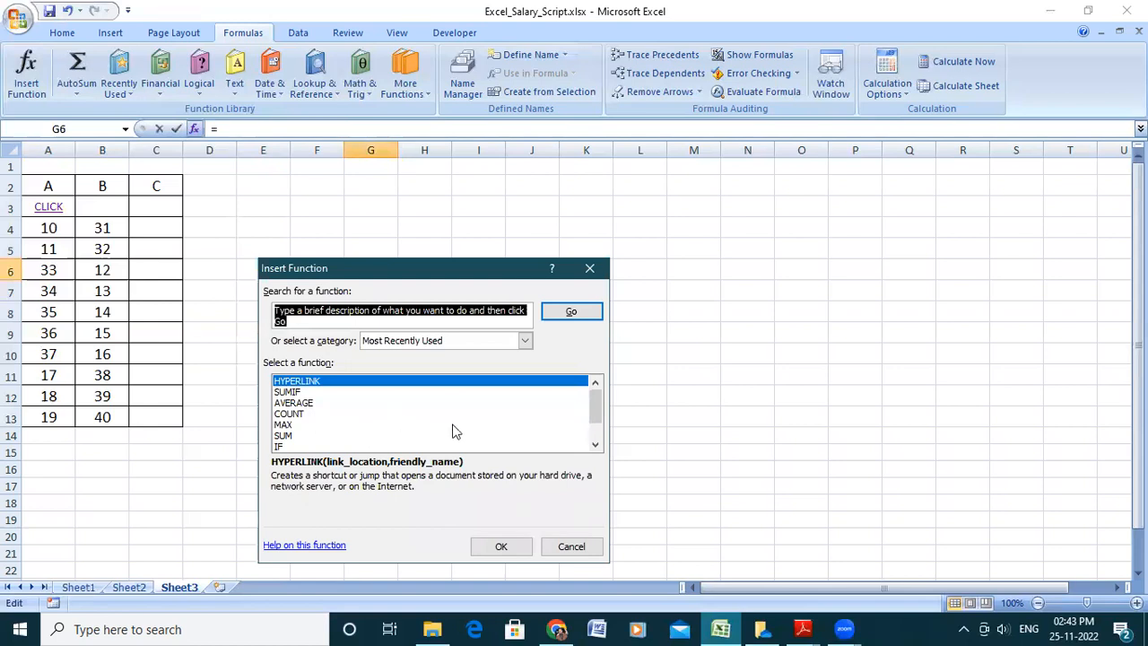
pyautogui.doubleClick(594, 443)
pyautogui.click(595, 444)
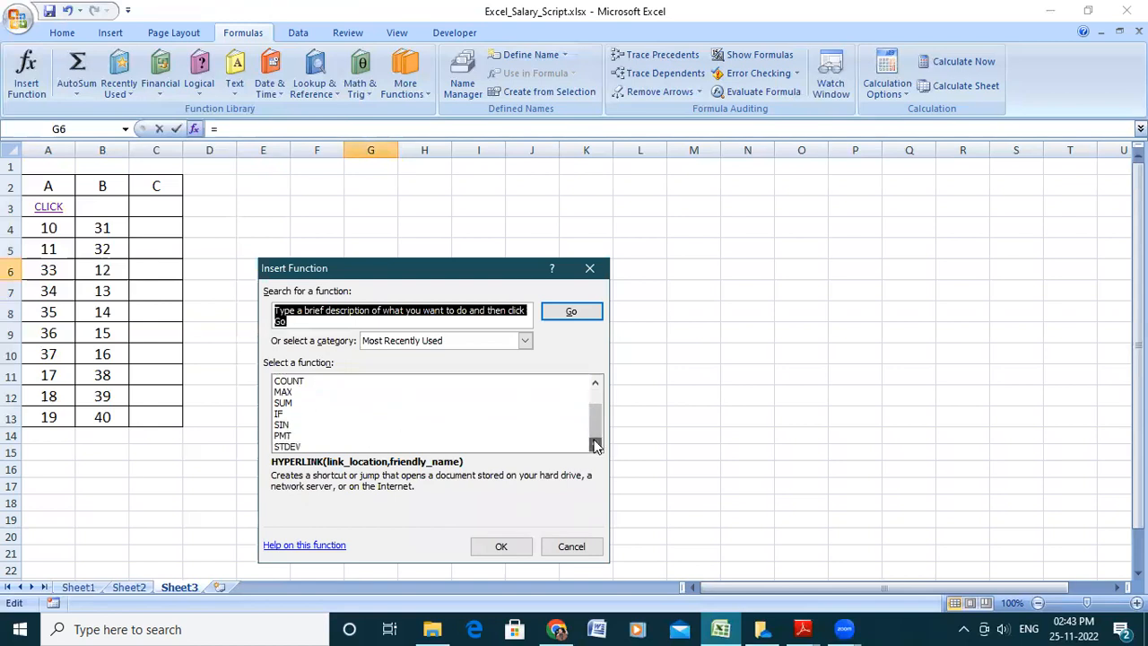
pyautogui.click(601, 269)
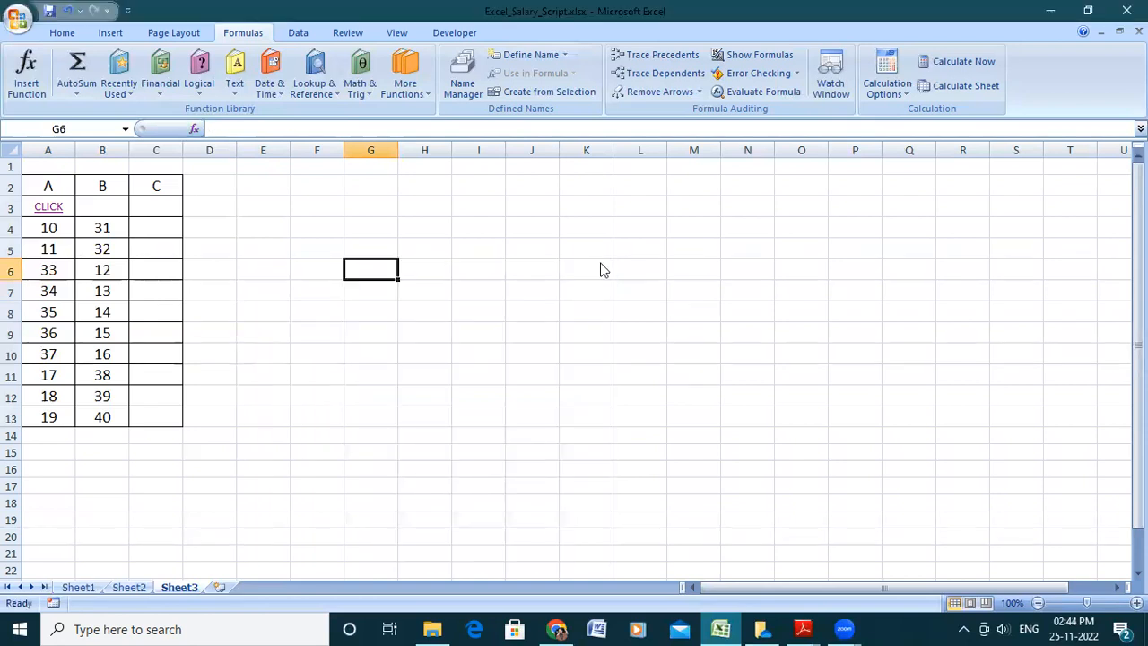
pyautogui.moveTo(138, 206); pyautogui.dragTo(326, 362)
pyautogui.click(441, 462)
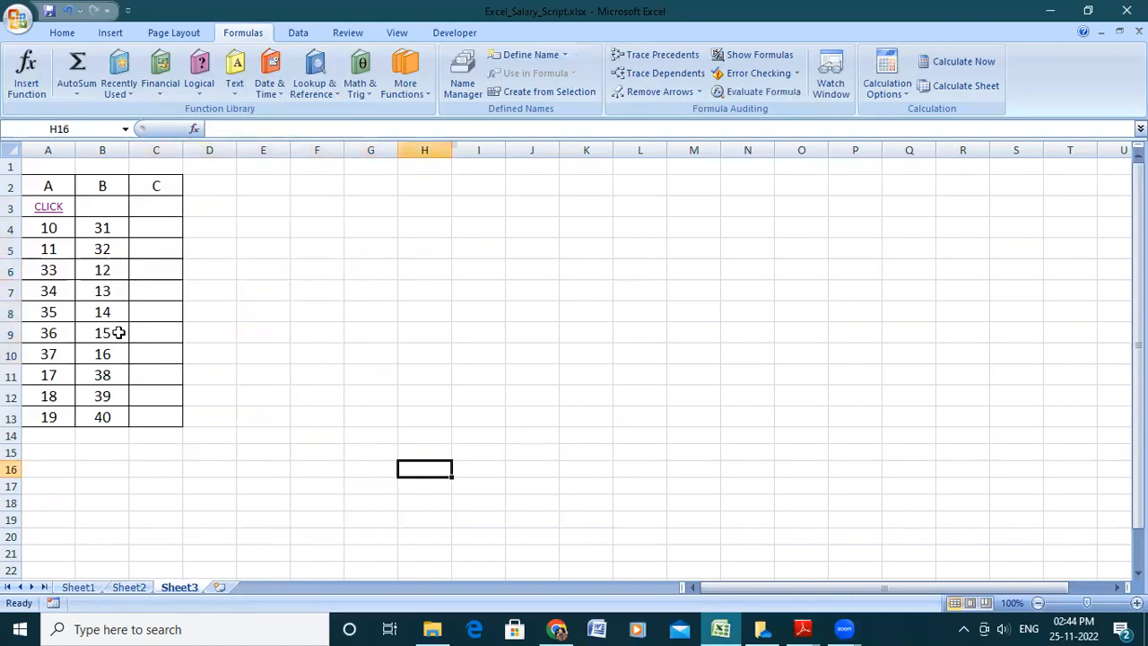
# Step: Add the values of A4:B4 with AutoSum, placing the total in cell C4
pyautogui.click(43, 230)
pyautogui.moveTo(44, 231); pyautogui.dragTo(119, 228)
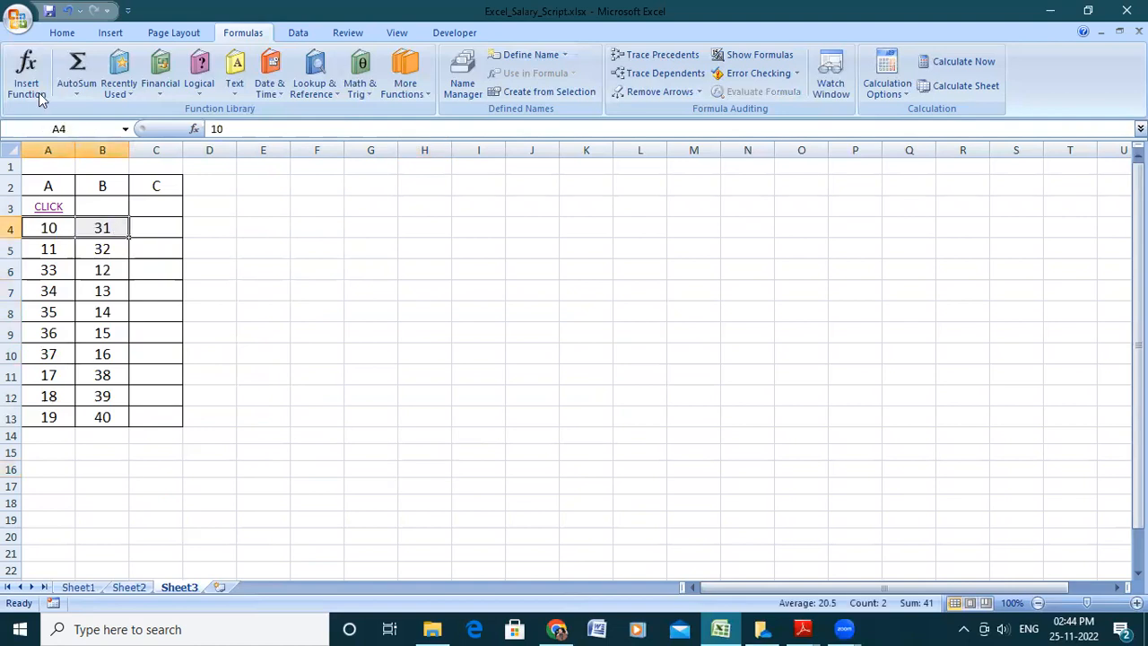
pyautogui.click(77, 73)
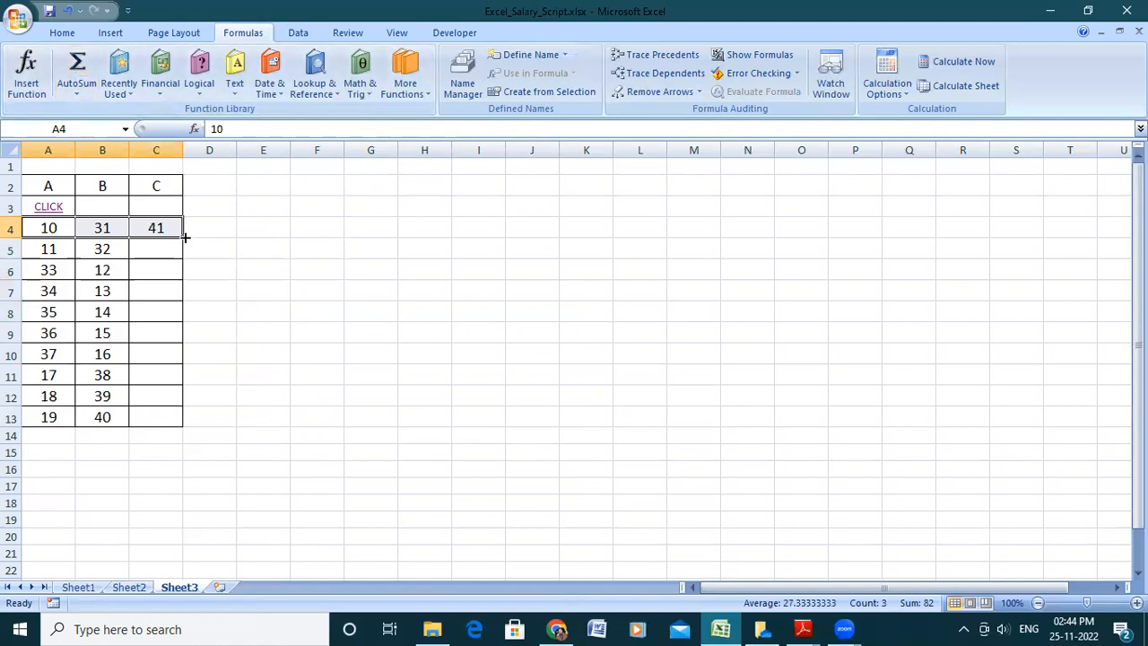
# Step: Fill the cells A4:C4 down to row 13 and undo the fill
pyautogui.moveTo(185, 235); pyautogui.dragTo(184, 418)
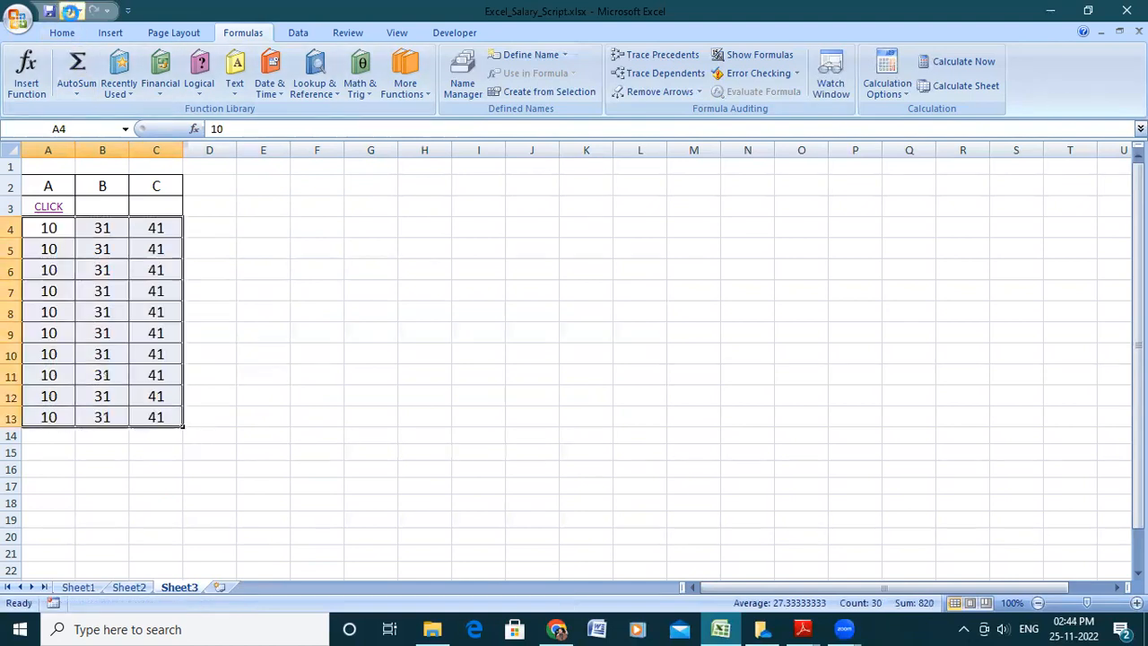
pyautogui.click(72, 9)
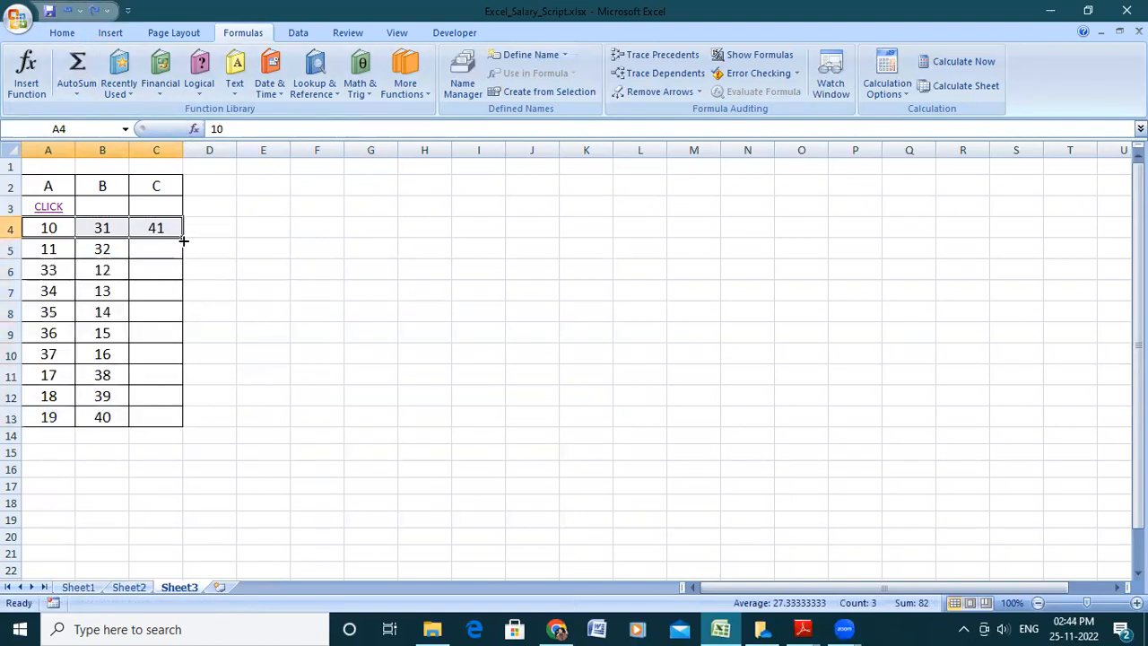
# Step: Fill the sum formula in cell C4 down to row 13
pyautogui.moveTo(184, 240)
pyautogui.mouseDown()
pyautogui.moveTo(180, 262)
pyautogui.moveTo(182, 235)
pyautogui.mouseUp()
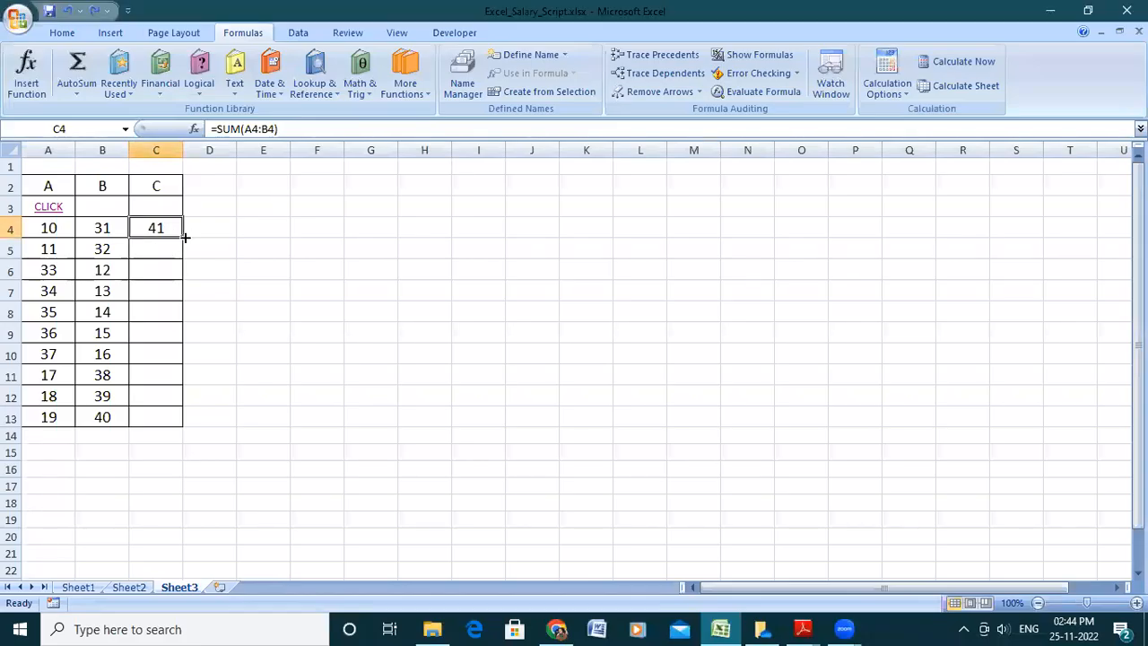
pyautogui.moveTo(185, 236); pyautogui.dragTo(174, 418)
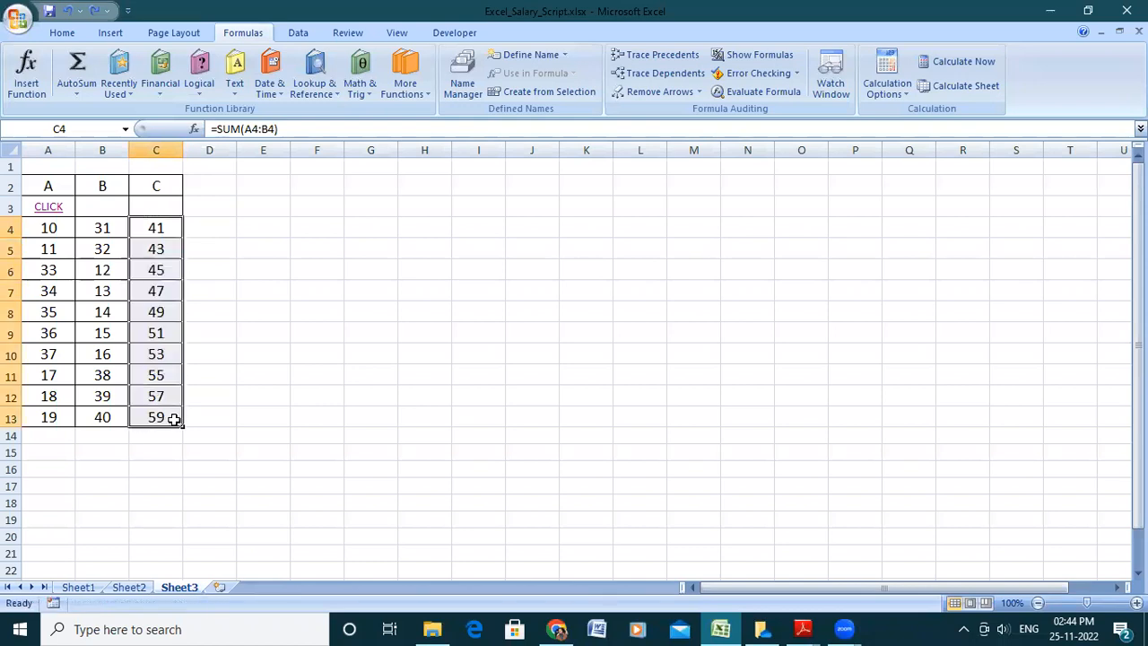
pyautogui.click(355, 379)
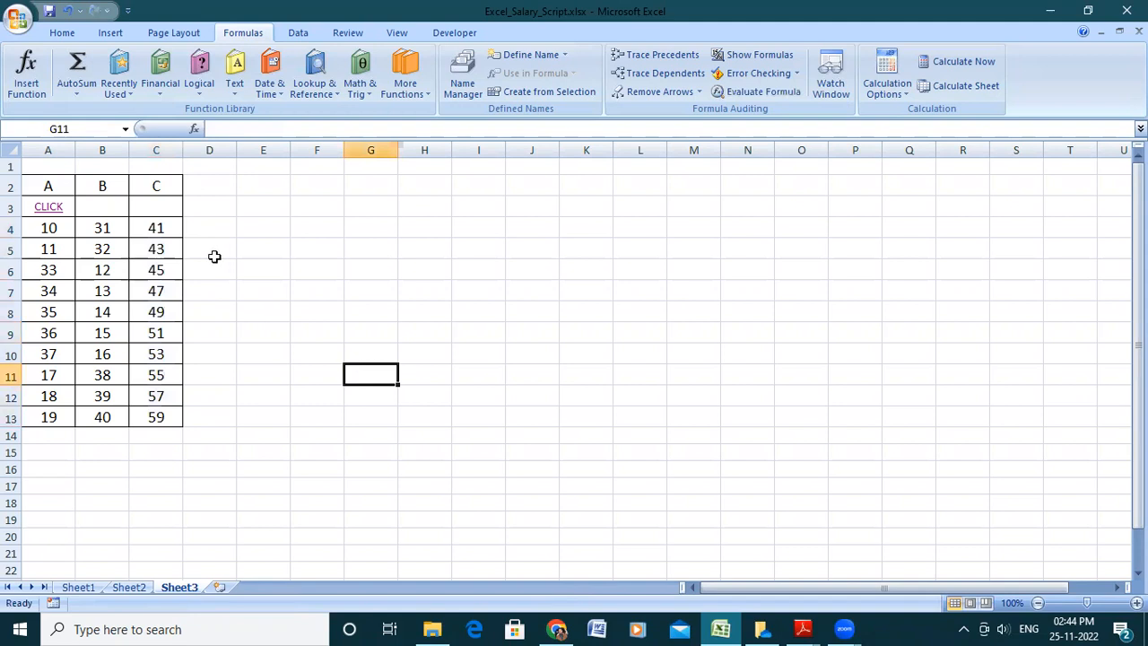
# Step: Total the values of C4:C13 with AutoSum, placing the result in cell C14
pyautogui.moveTo(177, 229); pyautogui.dragTo(164, 433)
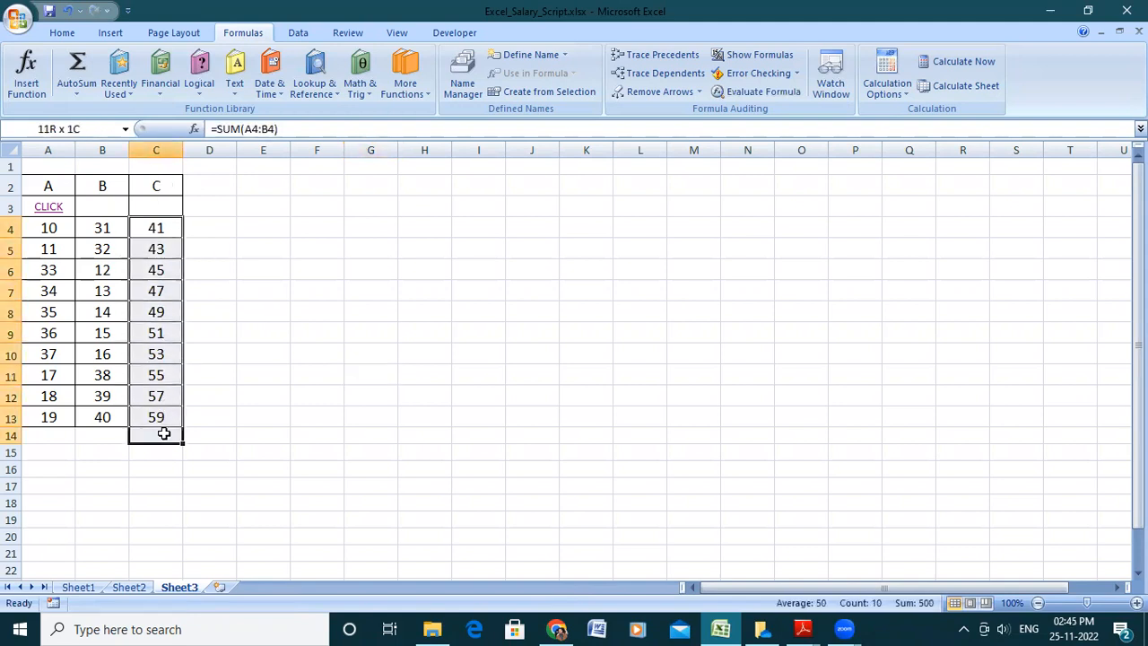
pyautogui.click(64, 72)
pyautogui.click(267, 348)
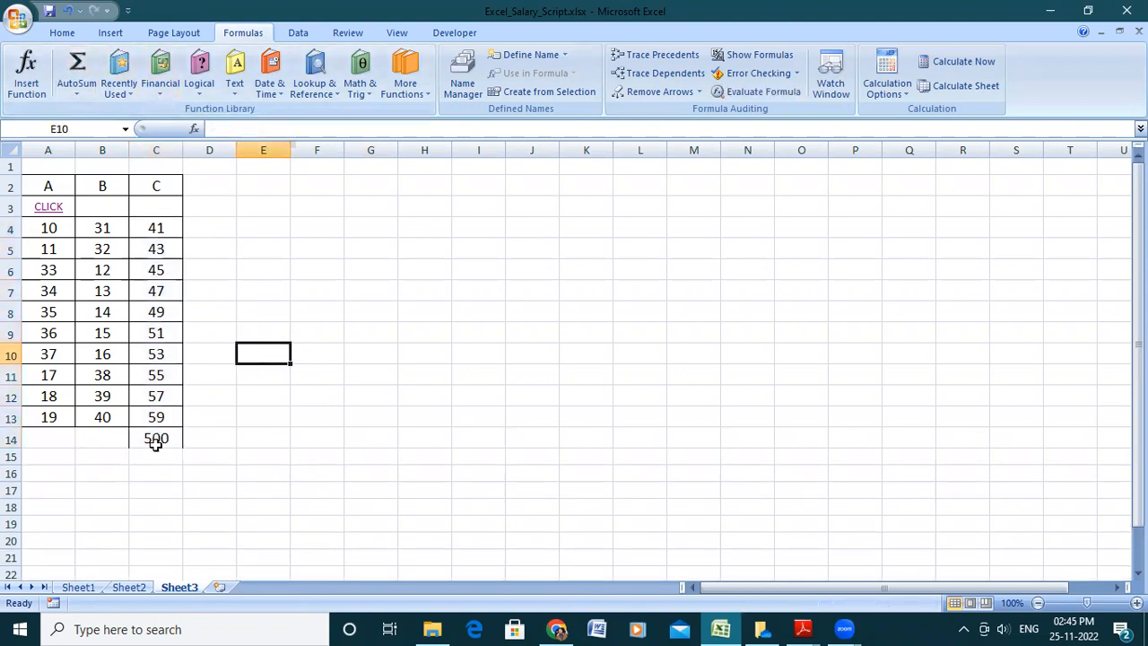
# Step: Calculate the average of C4:C13 with AutoSum's Average option, placing it in cell C15
pyautogui.click(79, 91)
pyautogui.click(201, 263)
pyautogui.moveTo(174, 229); pyautogui.dragTo(171, 422)
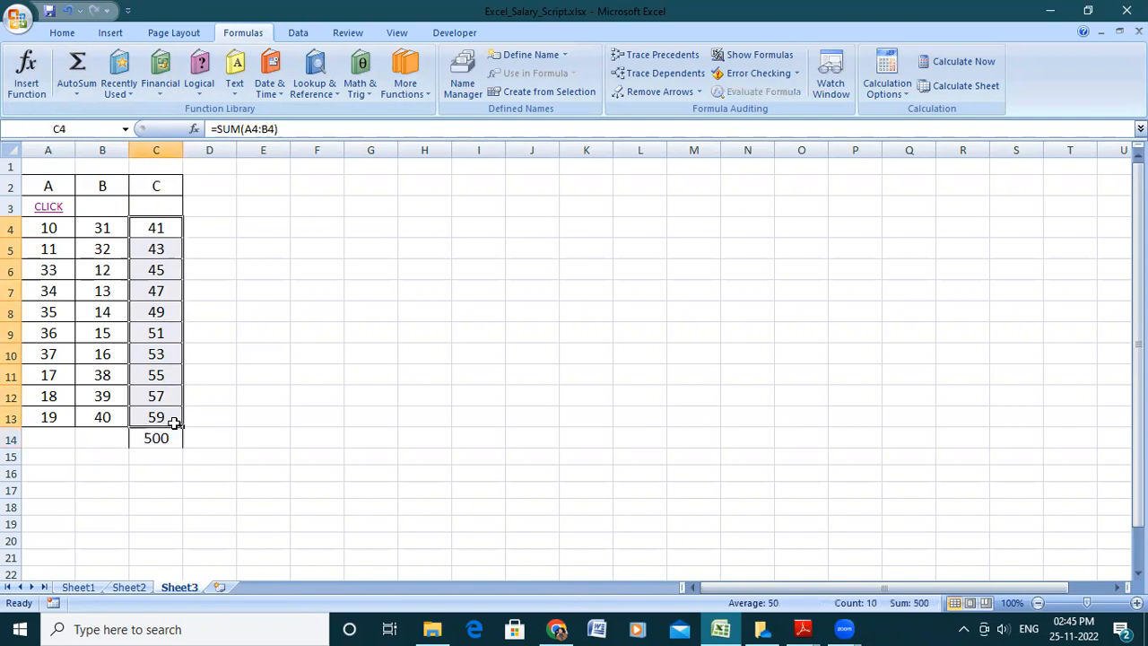
pyautogui.click(78, 91)
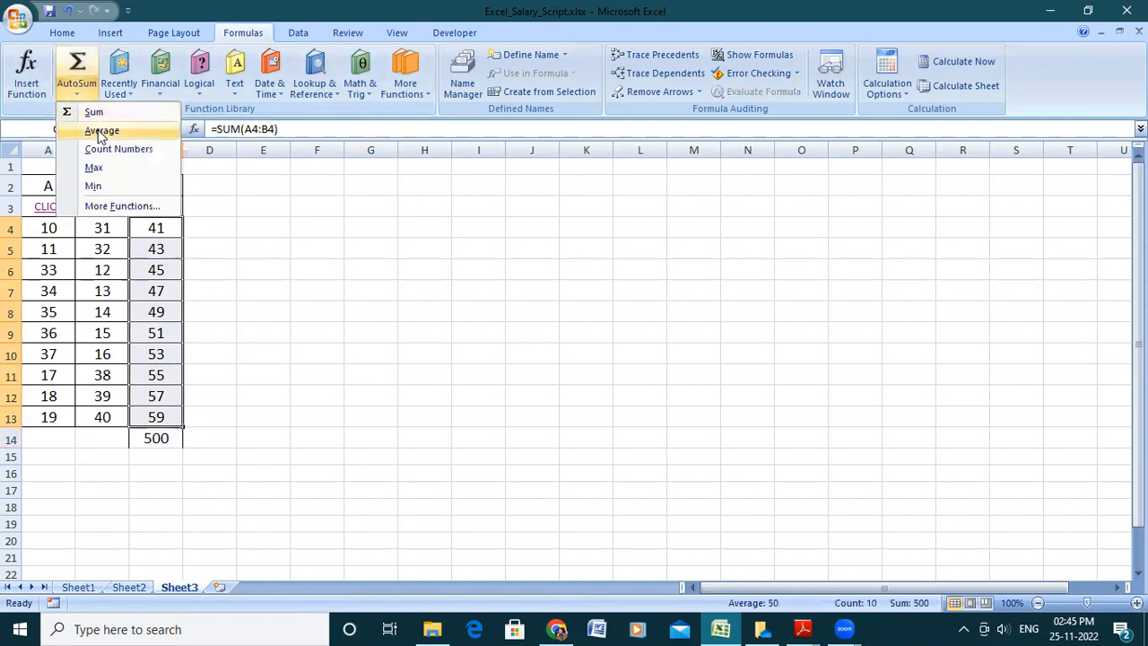
pyautogui.click(101, 131)
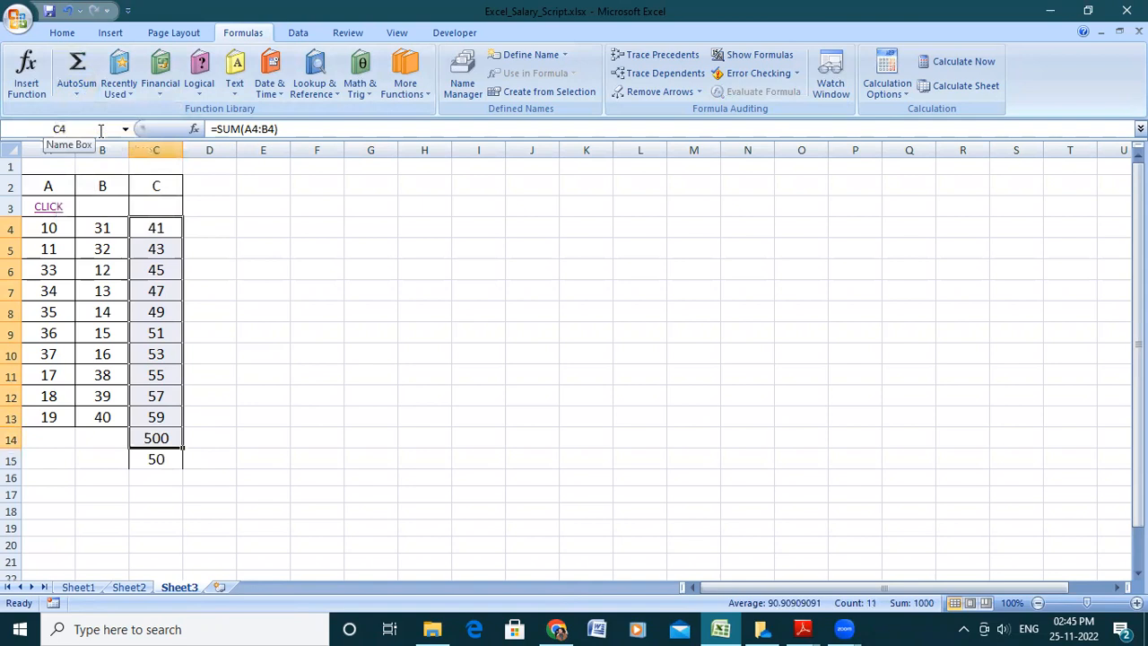
pyautogui.click(293, 356)
# Step: Find the minimum of C4:C13 with AutoSum's Min option, placing it in cell C16
pyautogui.moveTo(163, 229); pyautogui.dragTo(162, 412)
pyautogui.click(77, 93)
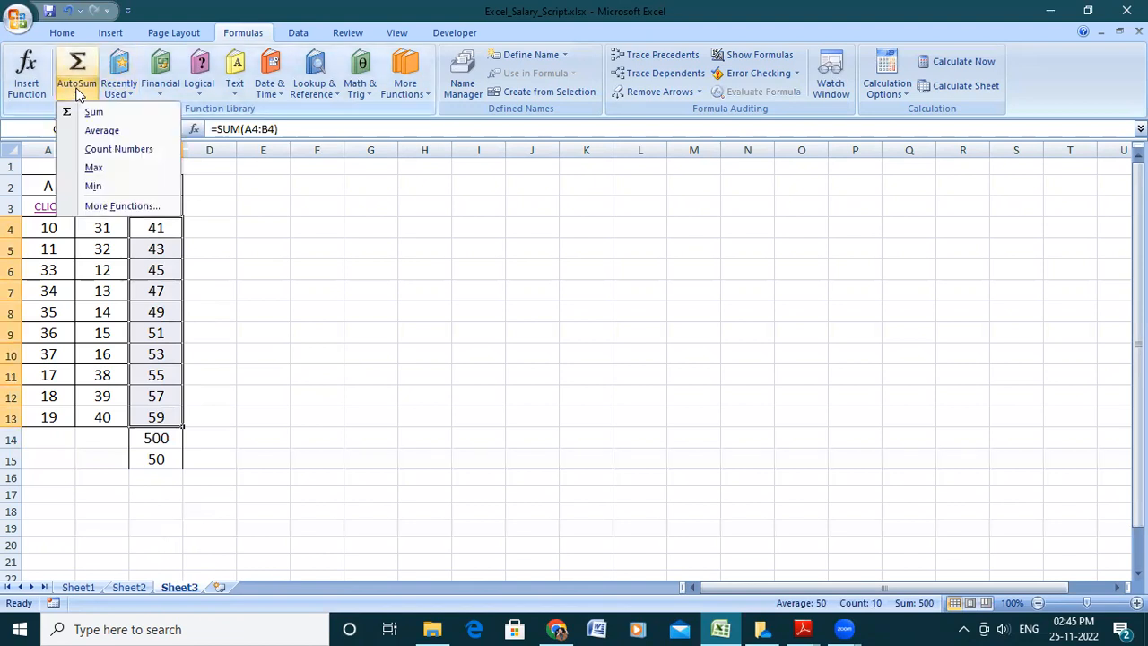
pyautogui.click(93, 186)
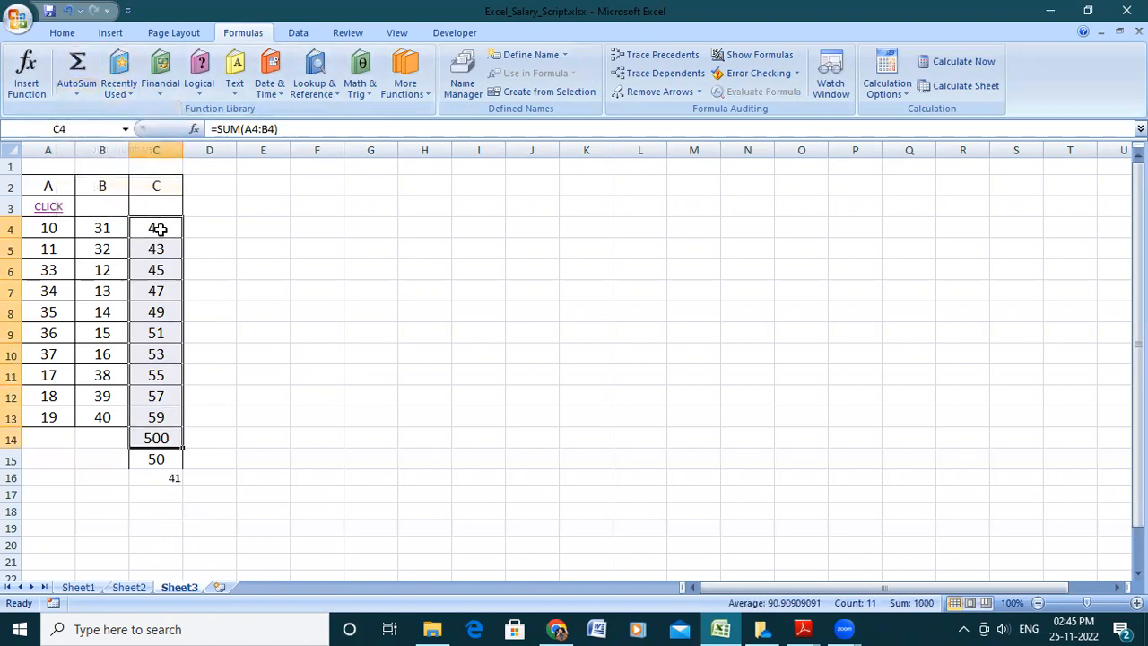
# Step: Find the maximum of C4:C14 with AutoSum's Max option, placing it in cell C17, and deselect the range
pyautogui.click(80, 91)
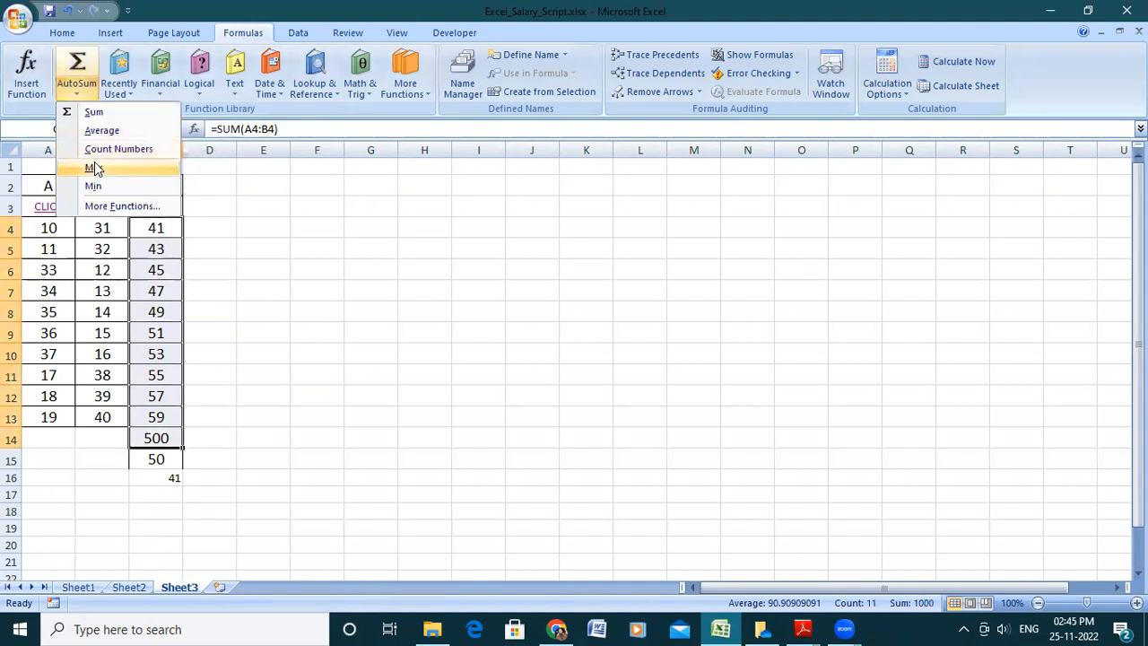
pyautogui.click(94, 167)
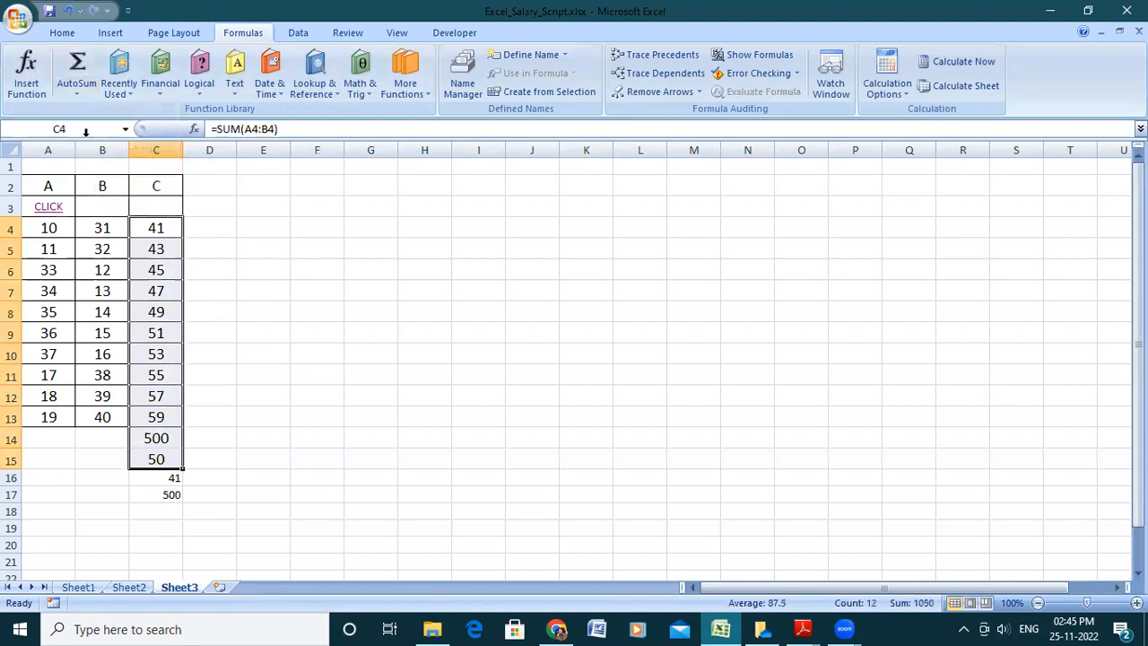
pyautogui.click(76, 97)
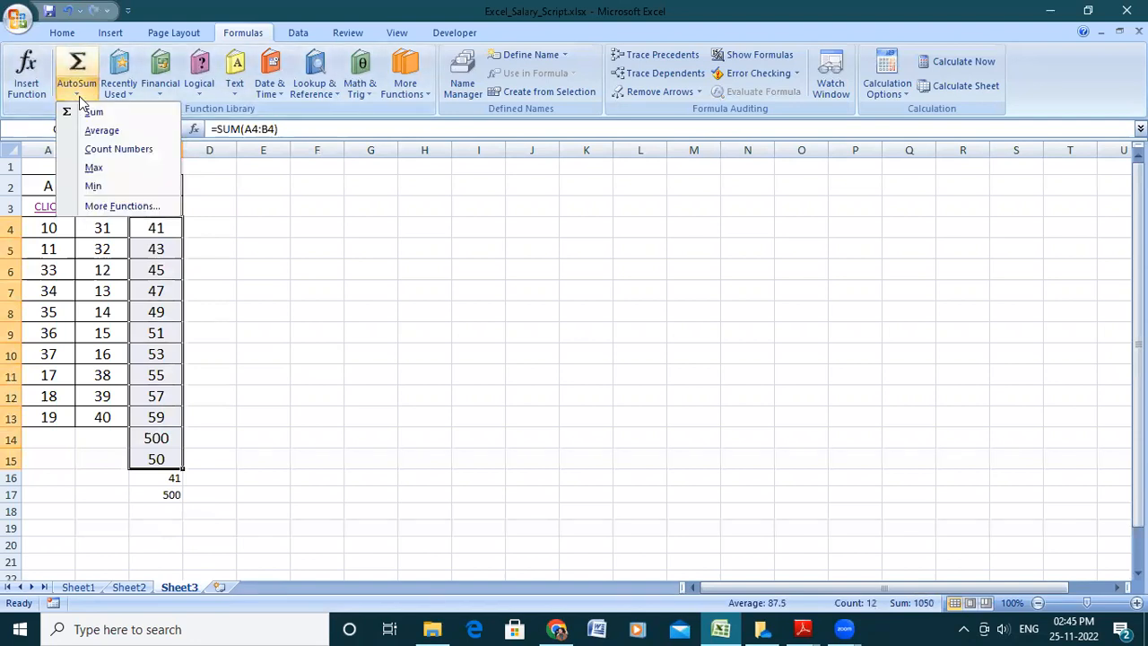
pyautogui.click(340, 227)
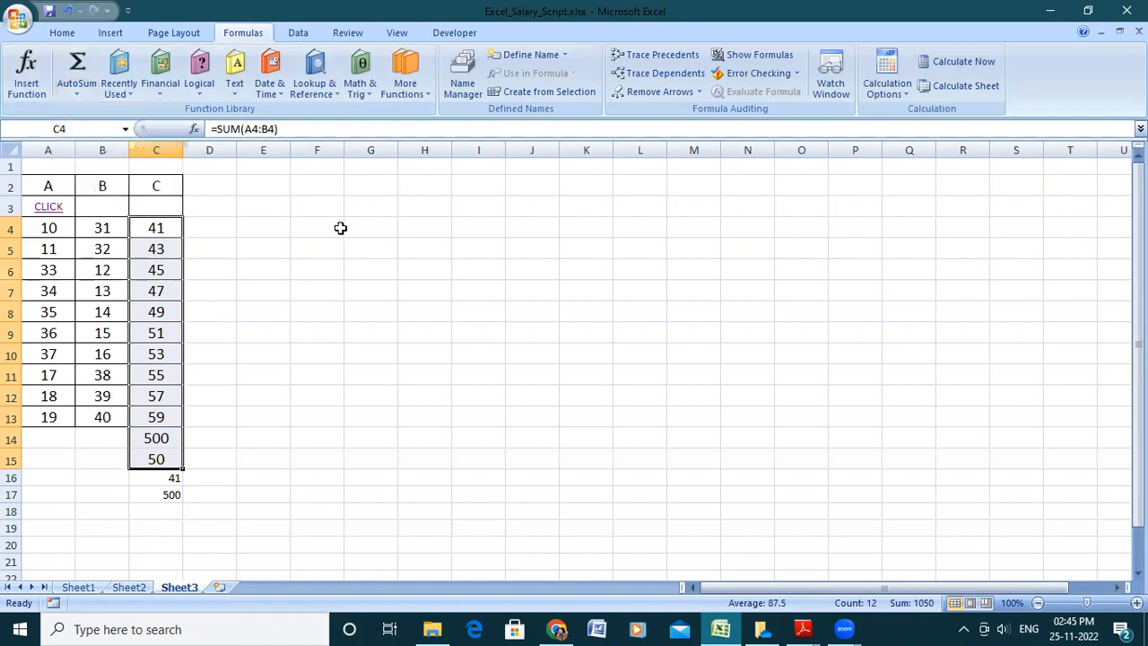
pyautogui.click(455, 328)
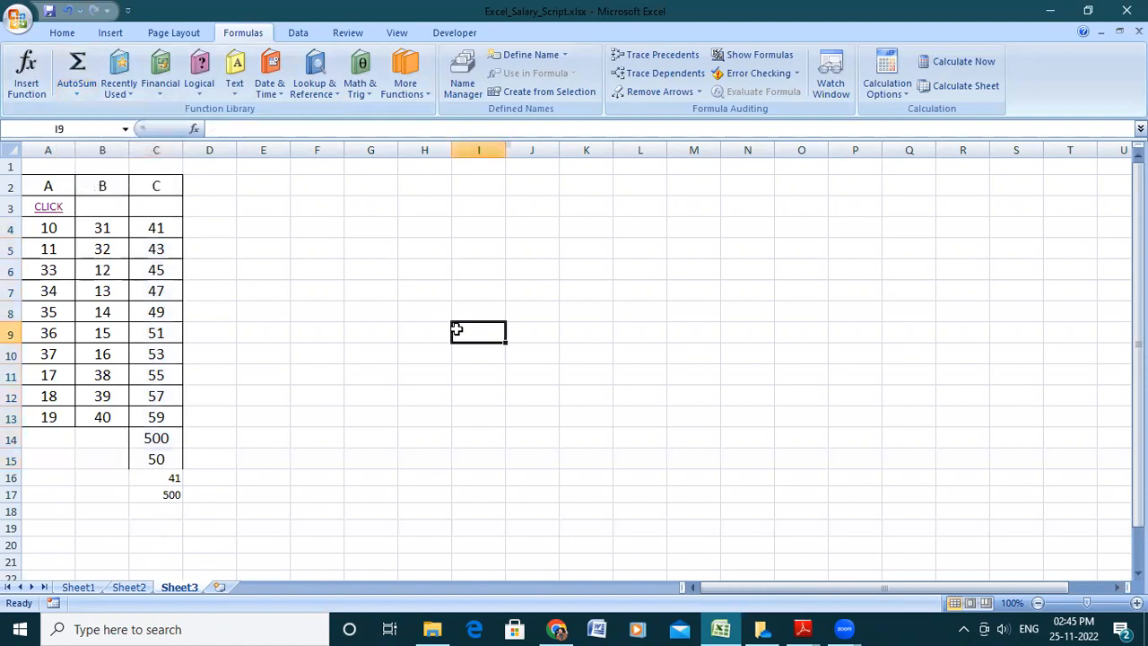
# Step: Open the Visual Basic editor for the workbook
pyautogui.click(62, 34)
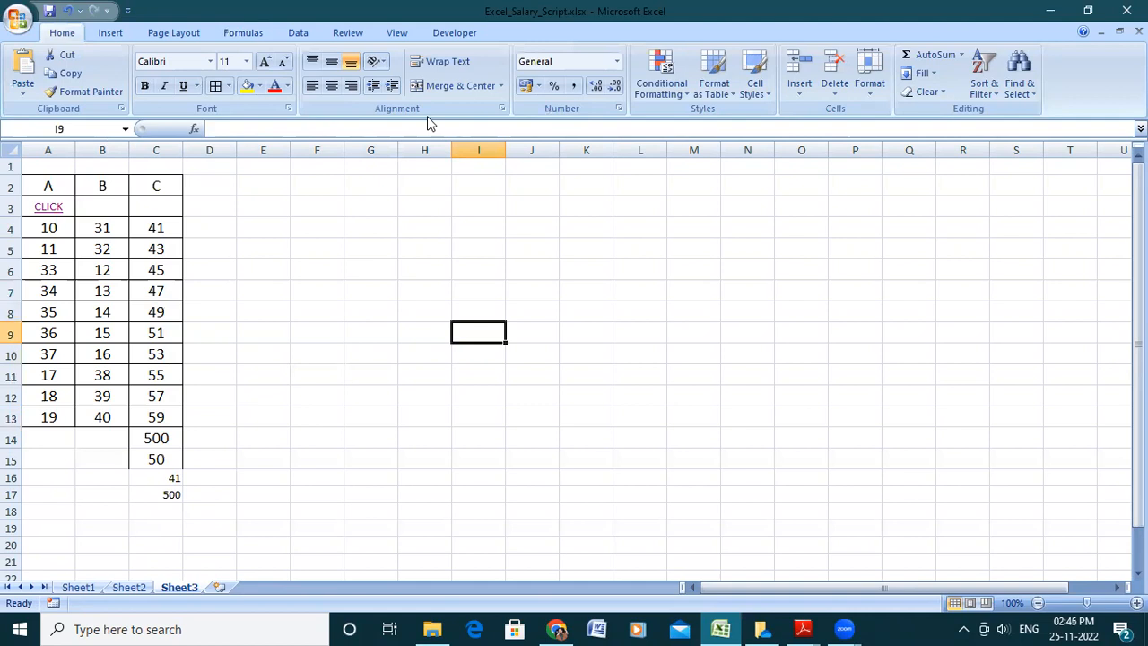
pyautogui.hotkey('alt', 'F11')
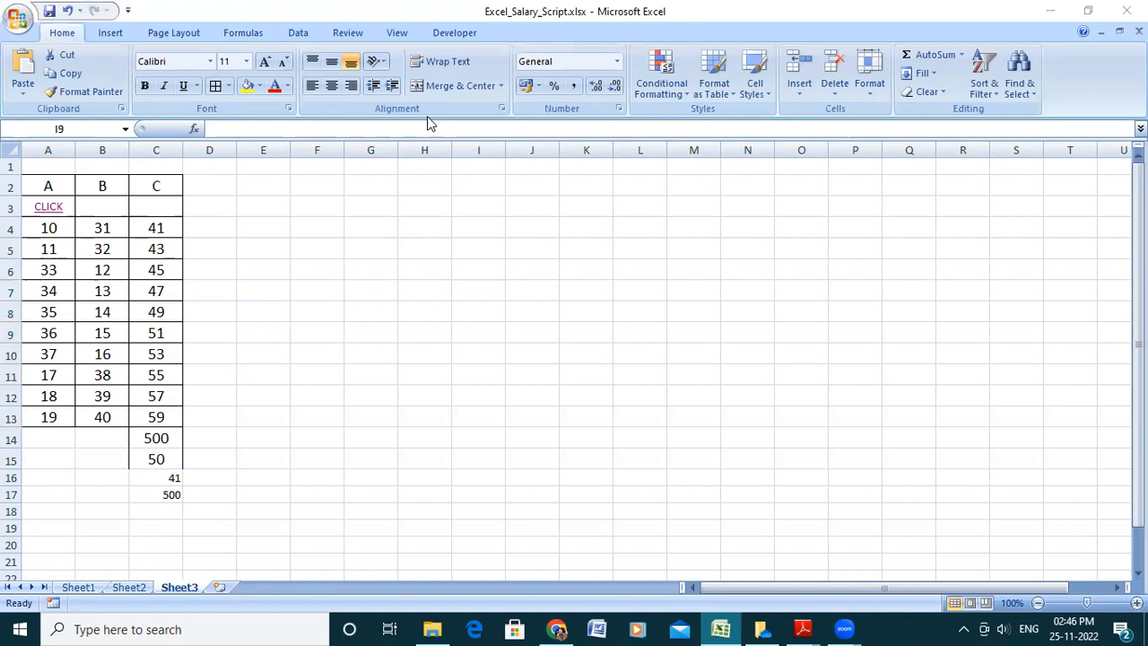